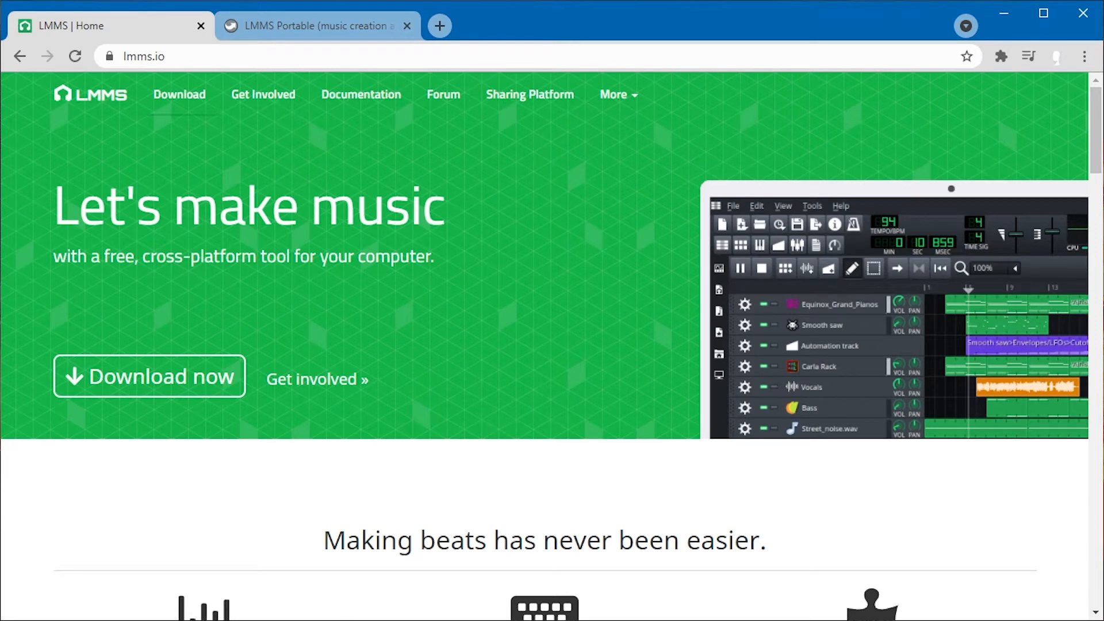
Step: Download the LMMS Portable 1.2.2 installer from PortableApps.com and save it in the simple-music-loop folder
left_click(179, 95)
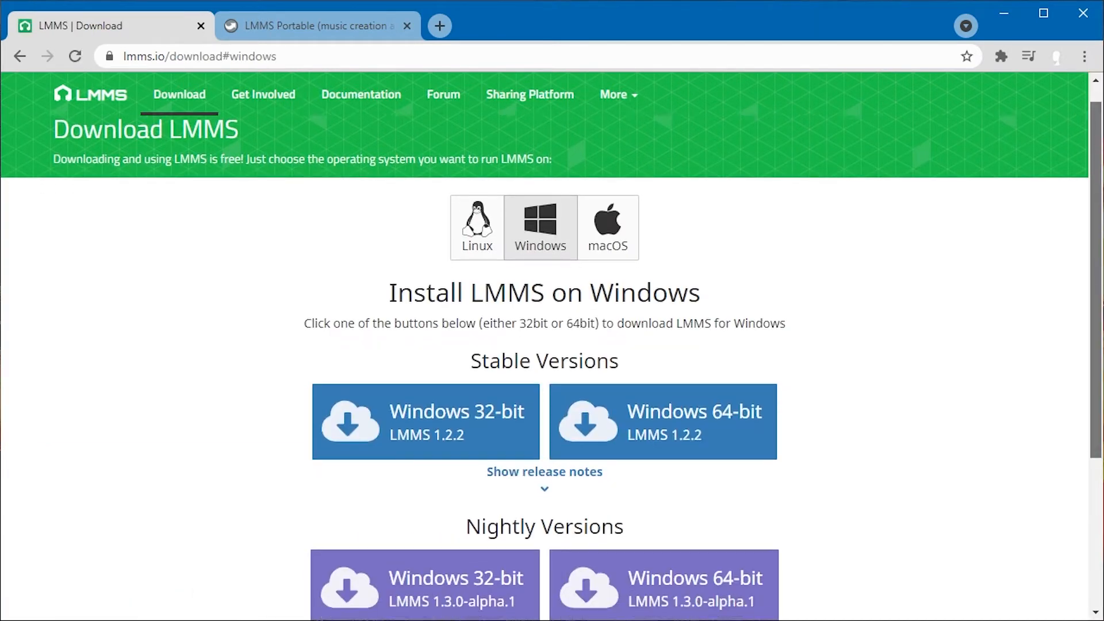
left_click_drag(1096, 281, 1096, 326)
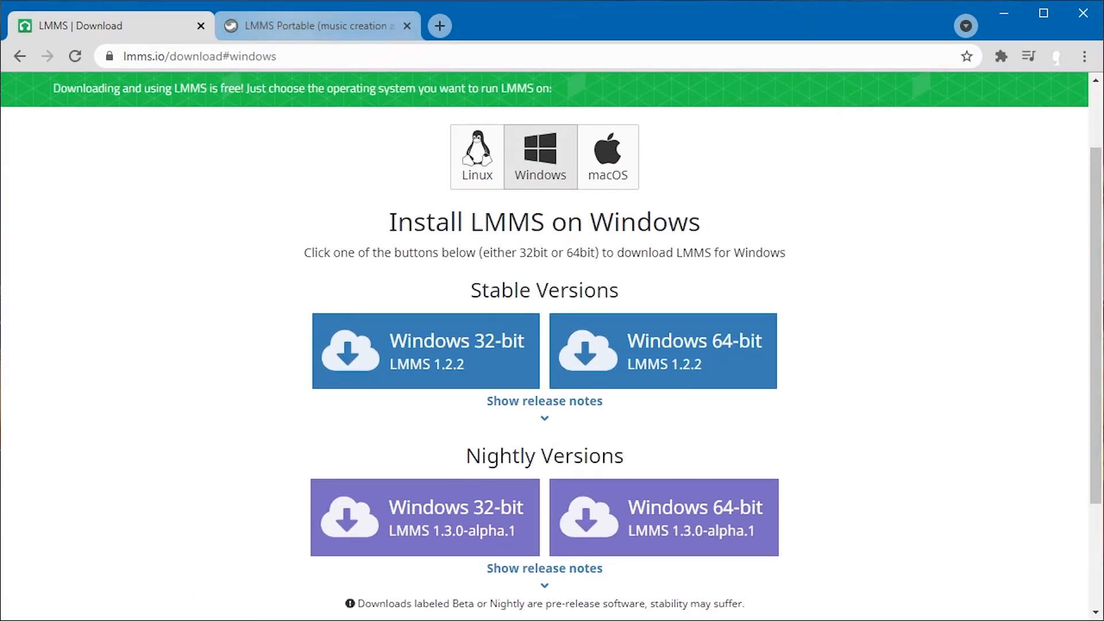
left_click(310, 25)
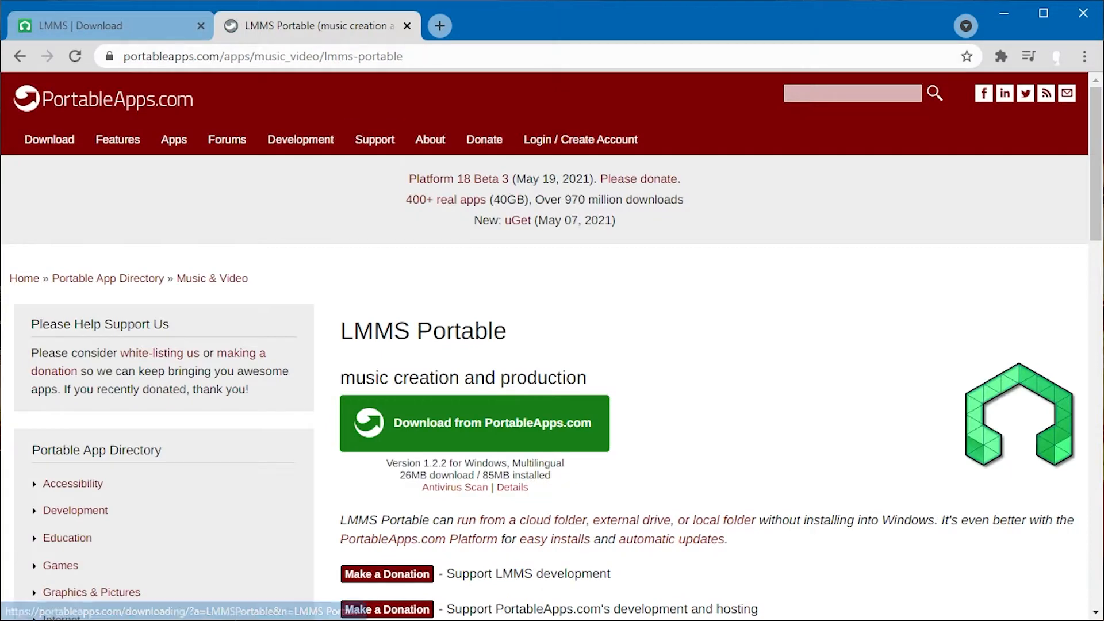
left_click(475, 424)
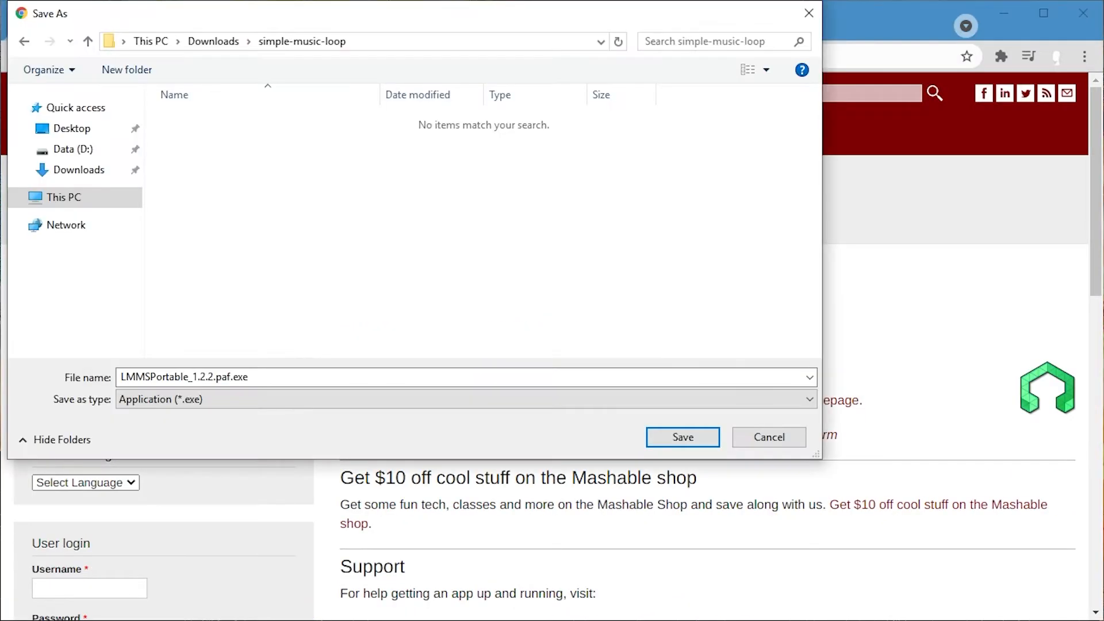
left_click(683, 437)
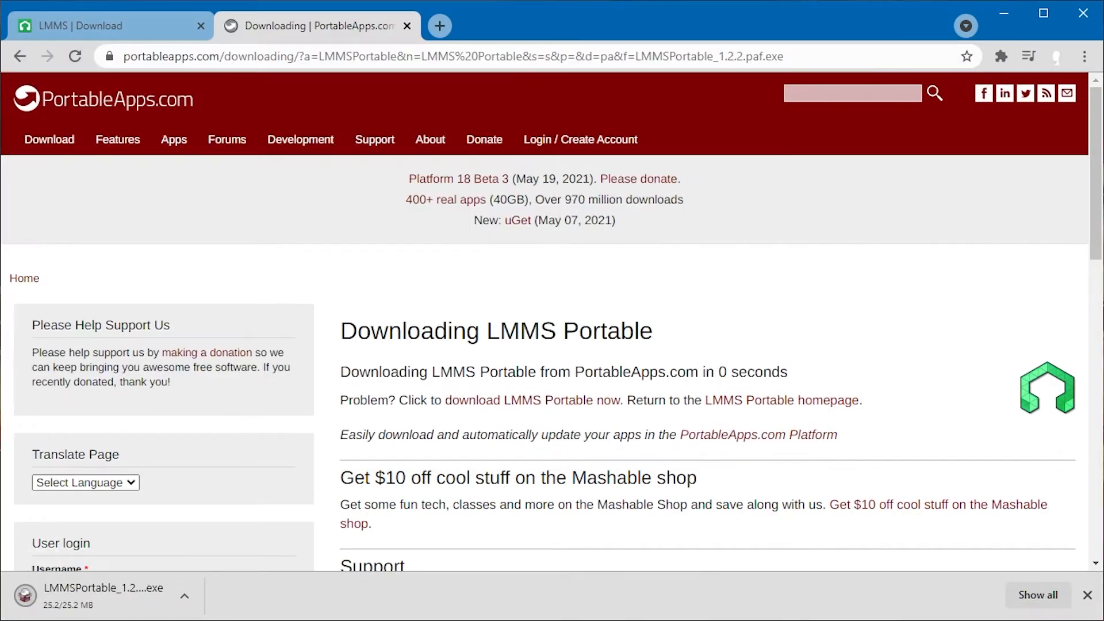
Step: Run the downloaded LMMSPortable_1.2.2.paf.exe from its folder and complete the installation in English with the default options
left_click(186, 595)
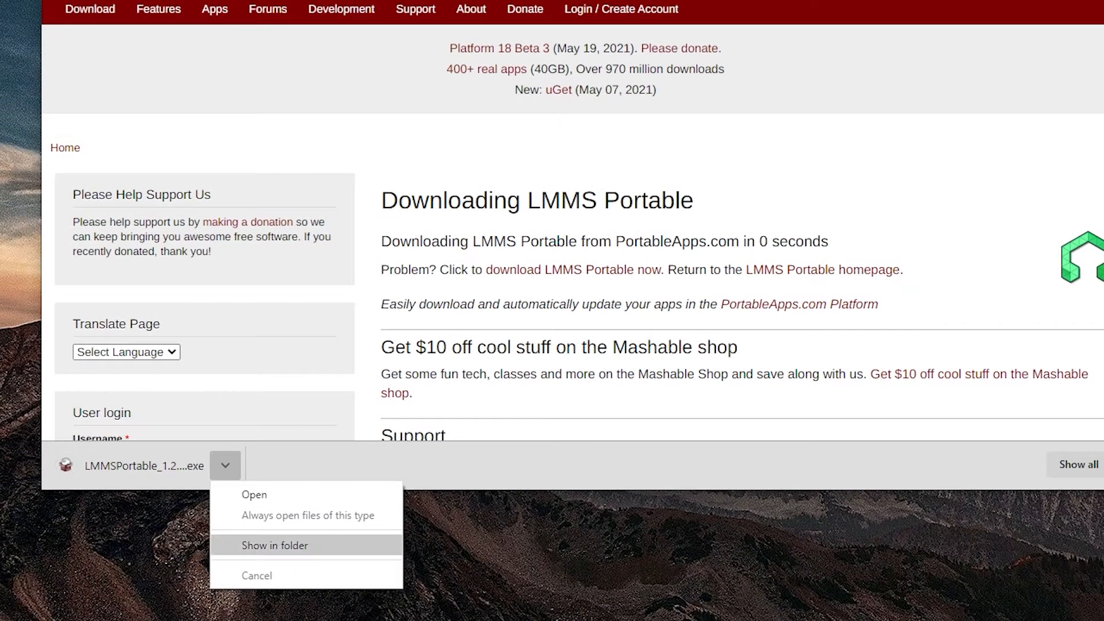
left_click(275, 545)
double_click(289, 180)
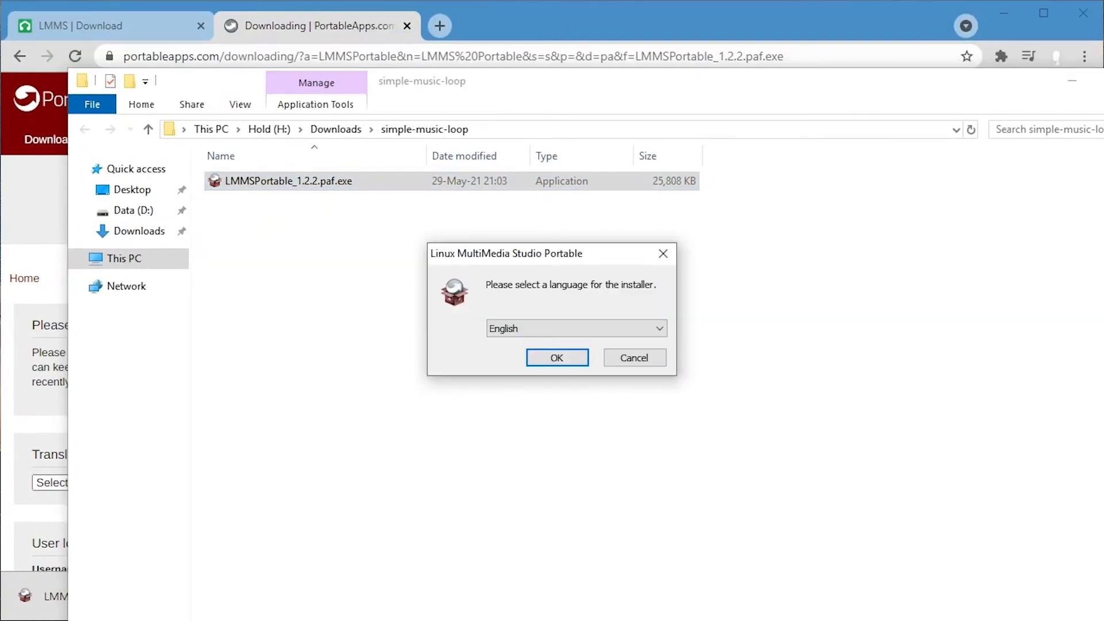
key("Return")
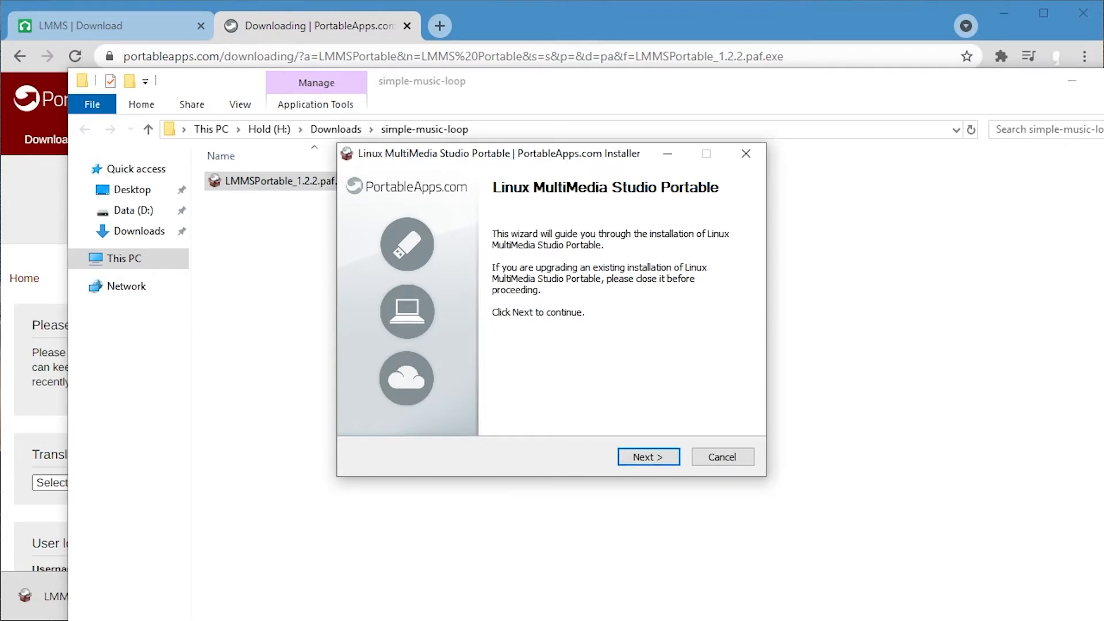
key("Return")
key("Return")
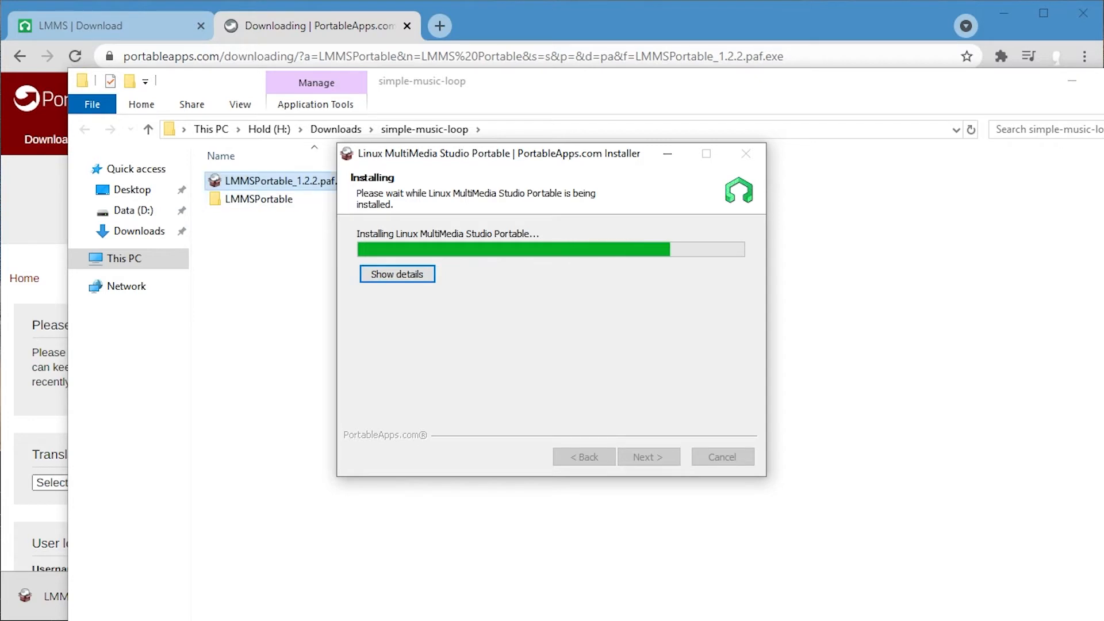
key("Return")
Step: Launch LMMSPortable.exe from the LMMSPortable folder and open the TripleOscillator track's instrument window
double_click(258, 199)
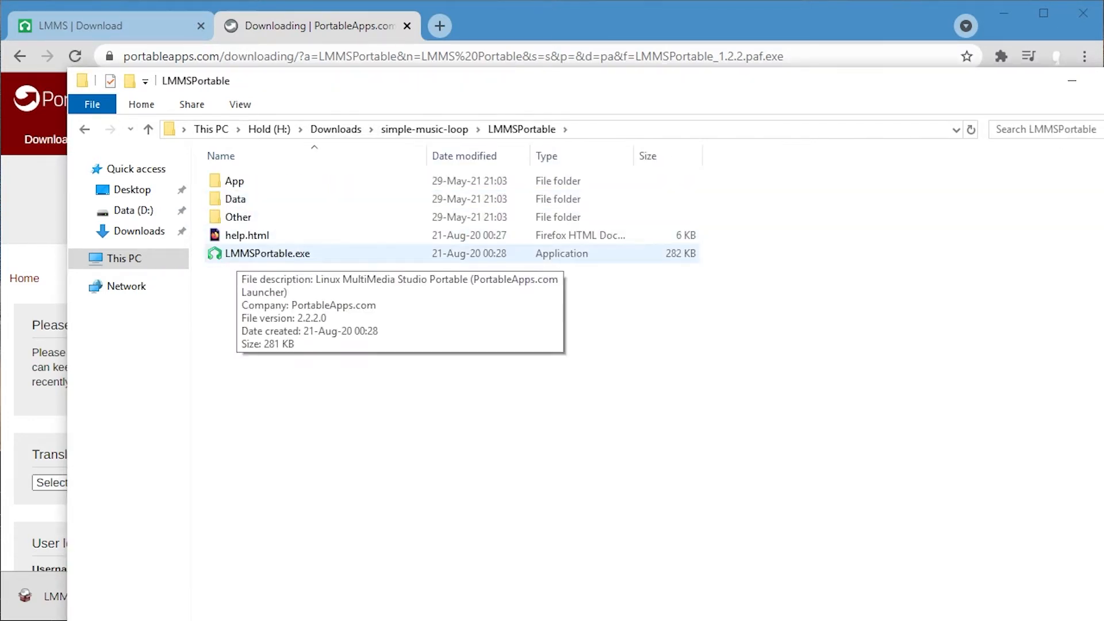
double_click(241, 254)
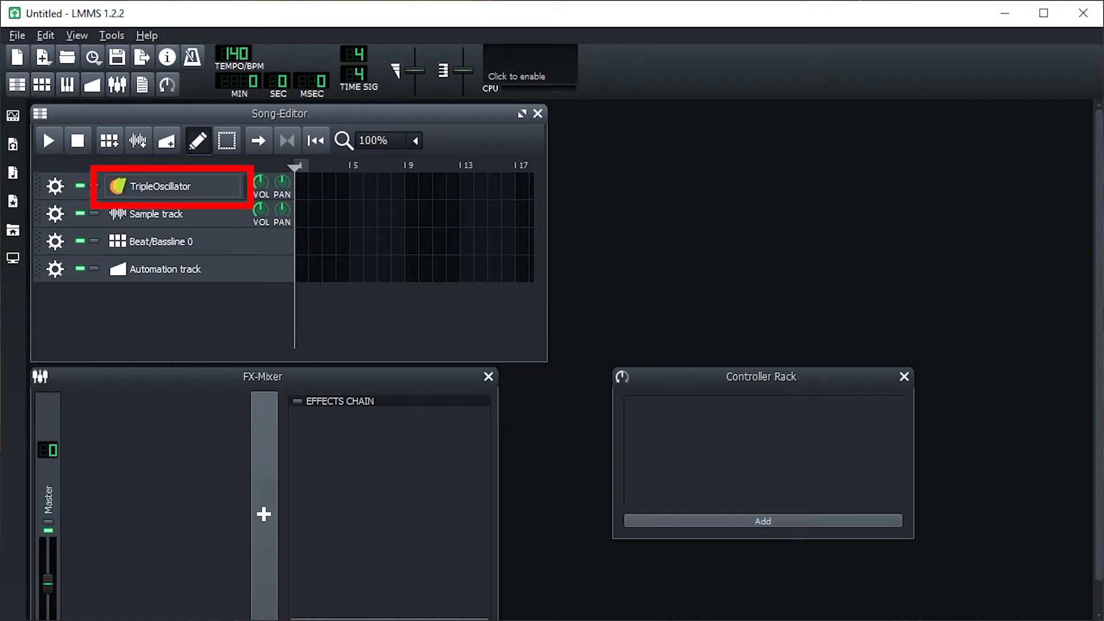
left_click(172, 186)
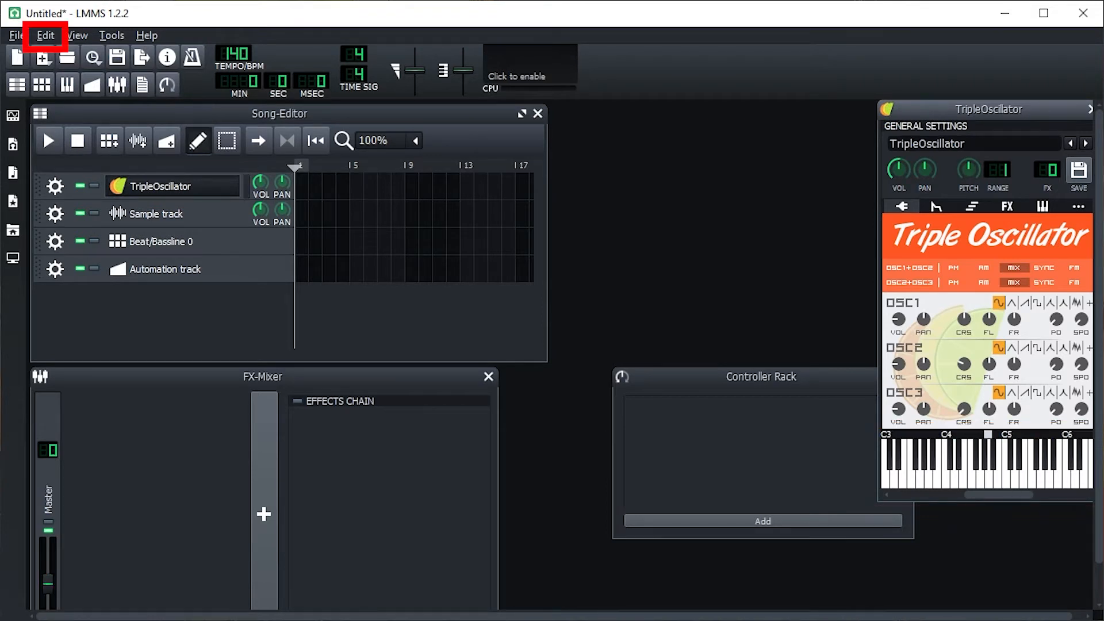
Step: Set the audio interface to SDL (Simple DirectMedia Layer) in the LMMS audio settings and acknowledge the restart notice
left_click(111, 36)
mouse_move(46, 36)
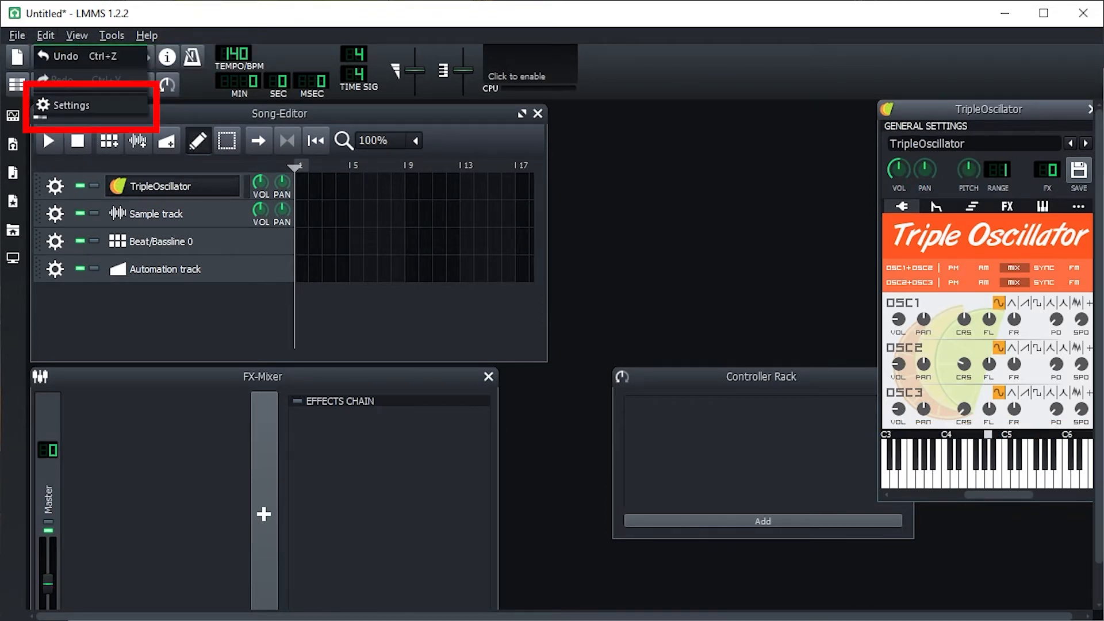
left_click(71, 105)
left_click(390, 267)
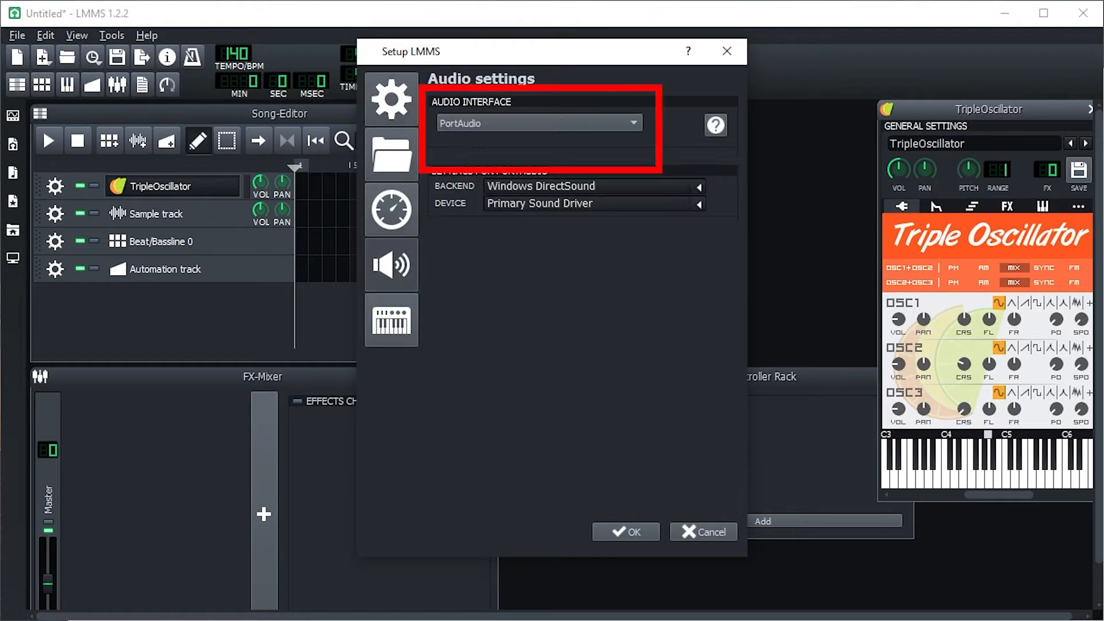
left_click(539, 123)
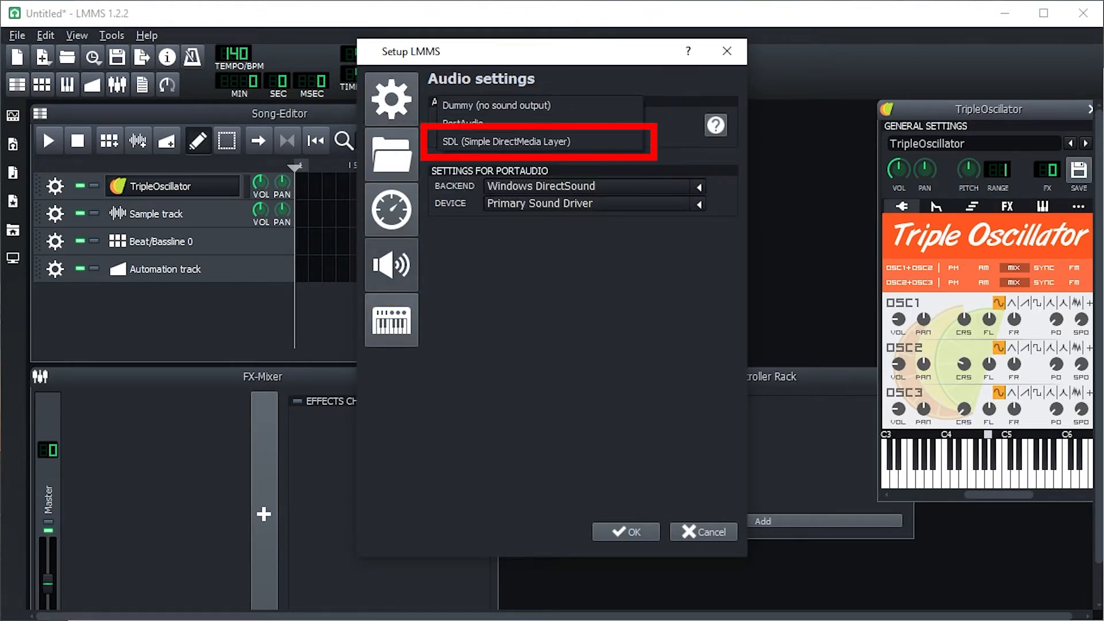
left_click(506, 142)
left_click(626, 532)
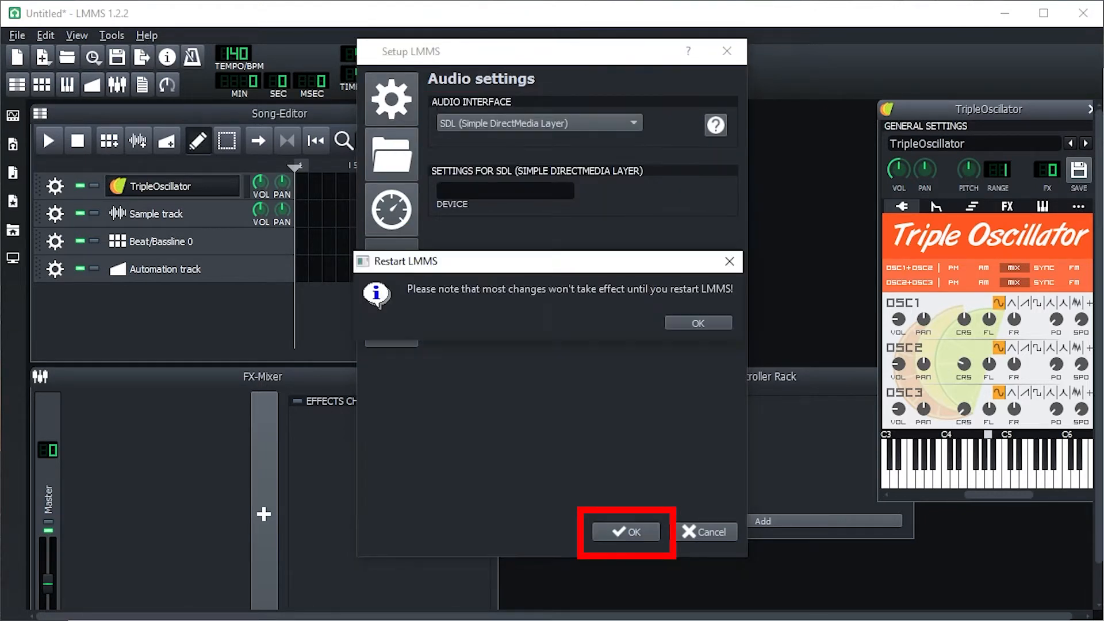
left_click(698, 323)
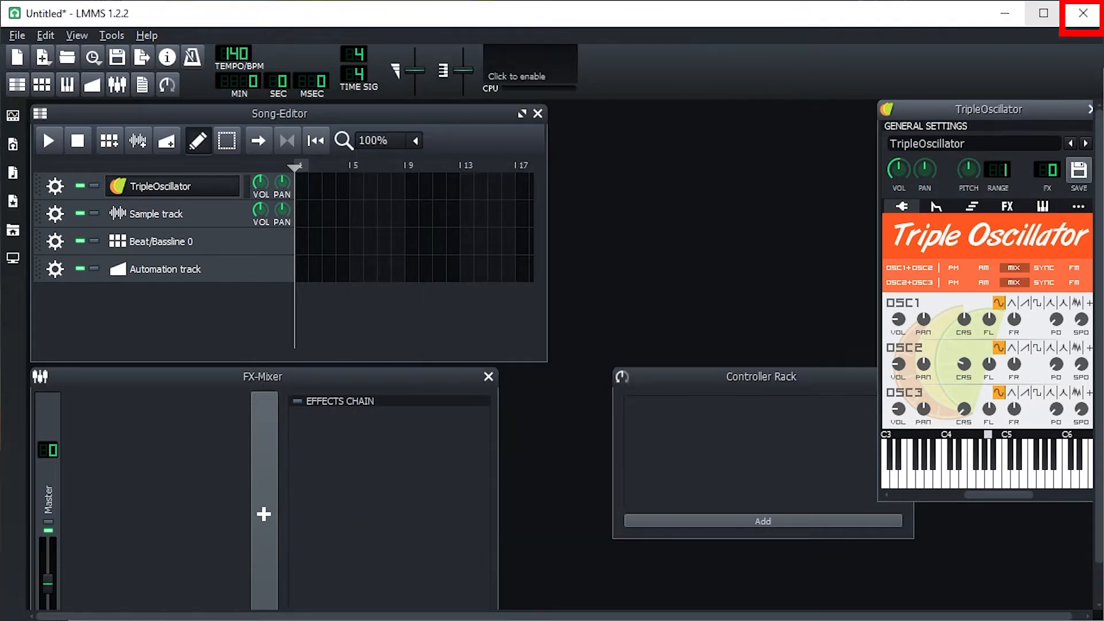
Step: Restart LMMS without saving the project and reopen the TripleOscillator track's instrument window
left_click(1082, 13)
left_click(644, 341)
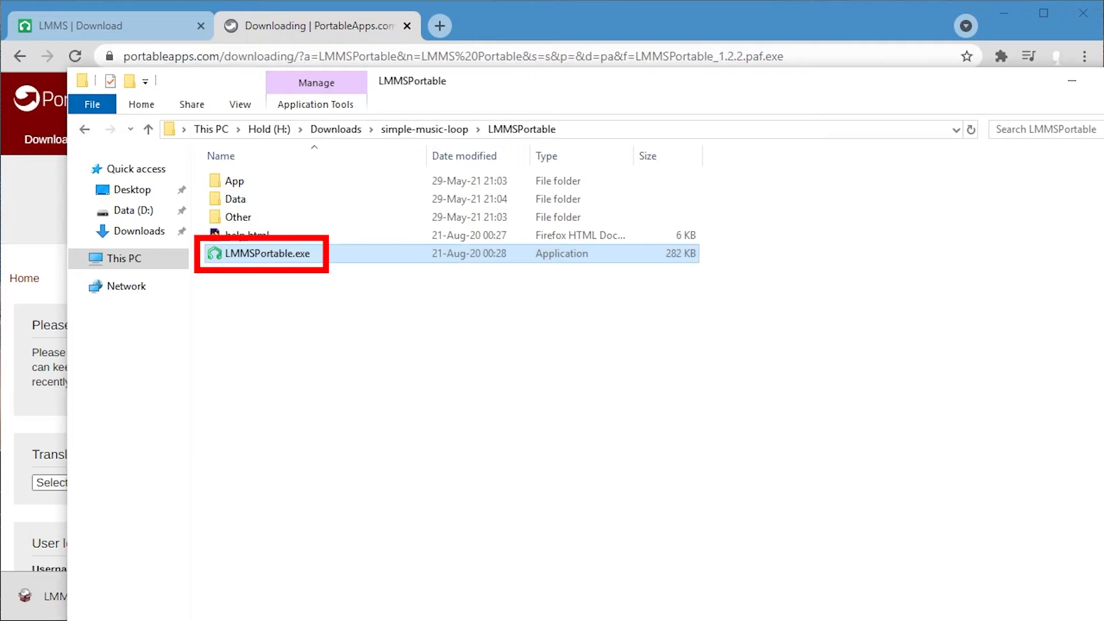
key("Return")
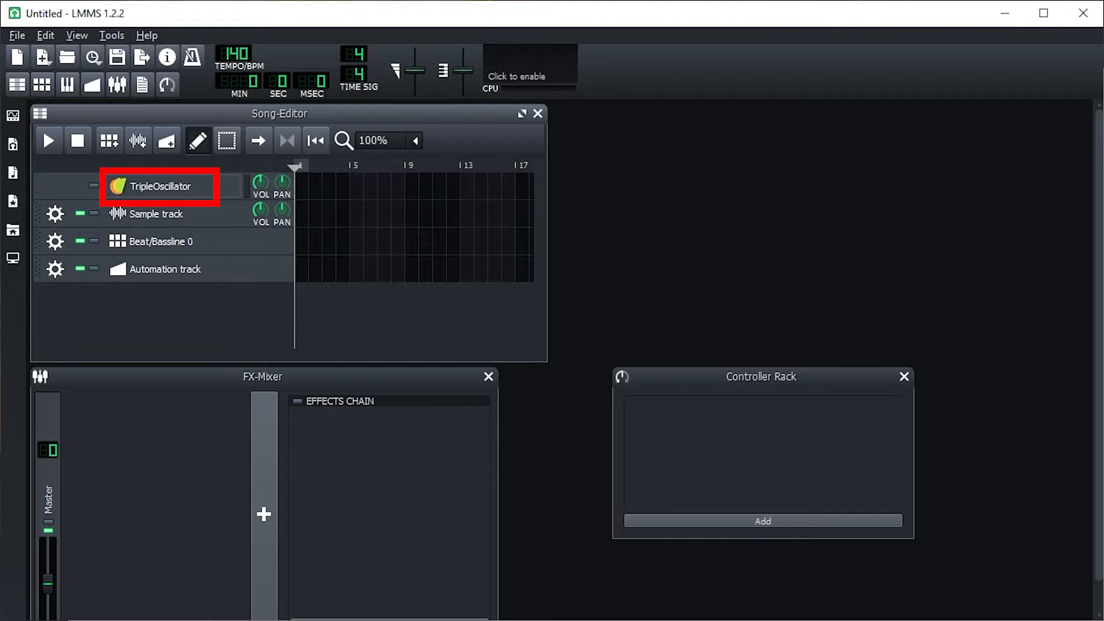
left_click(160, 186)
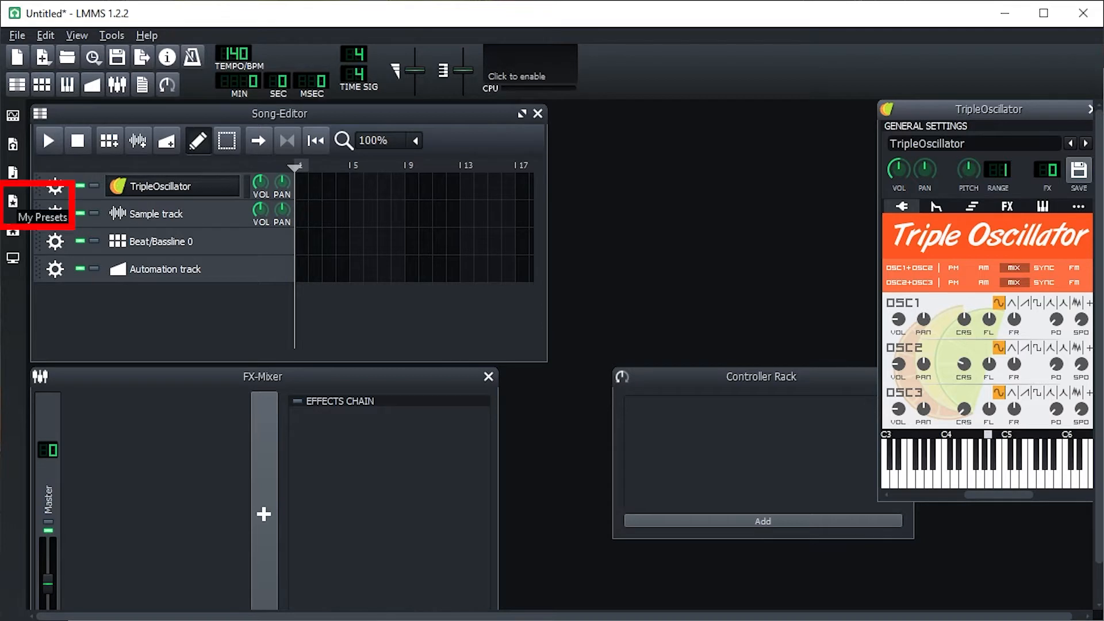
Step: Show My Presets and expand the SynthPiano folder under ZynAddSubFX
left_click(13, 201)
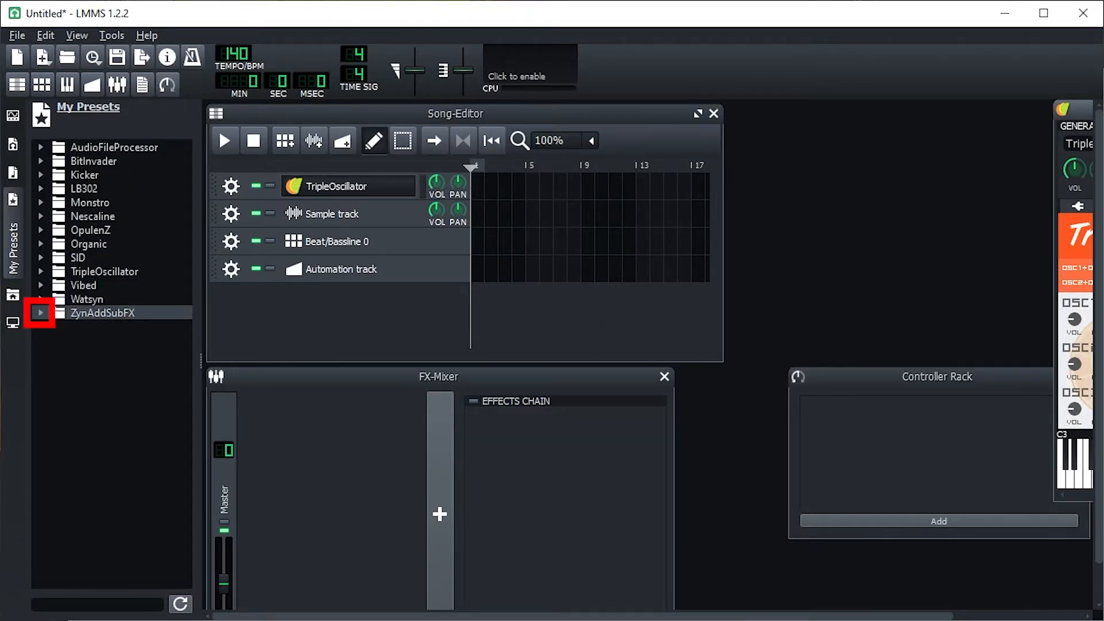
left_click(41, 312)
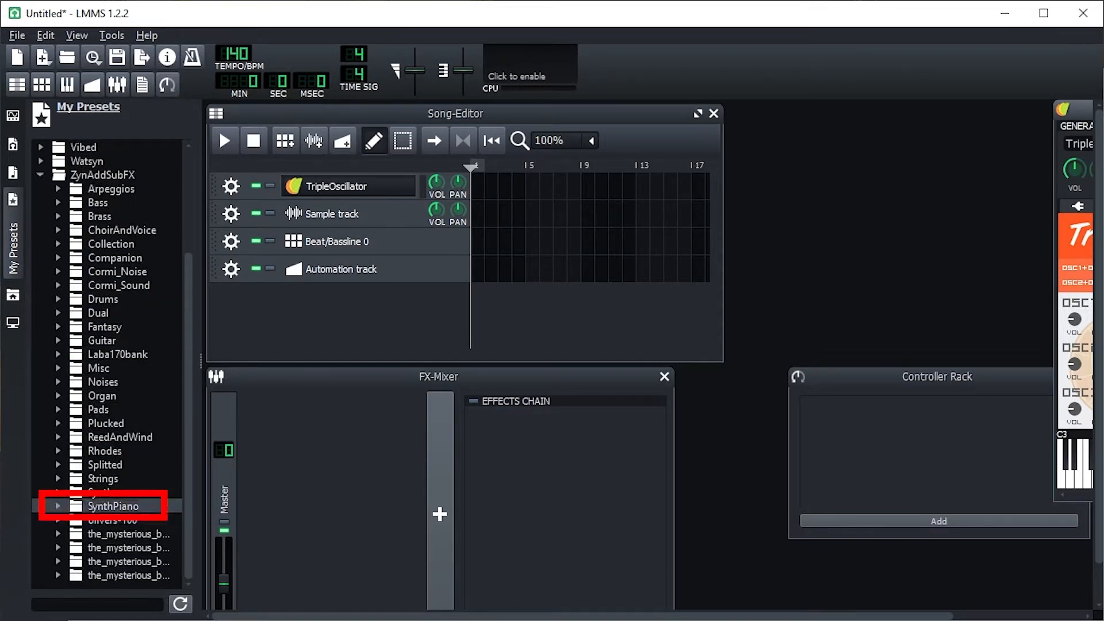
left_click(57, 506)
Step: Audition several presets in the SynthPiano folder, including the Soft Piano, Drop and Synth Piano sounds
left_click(138, 534)
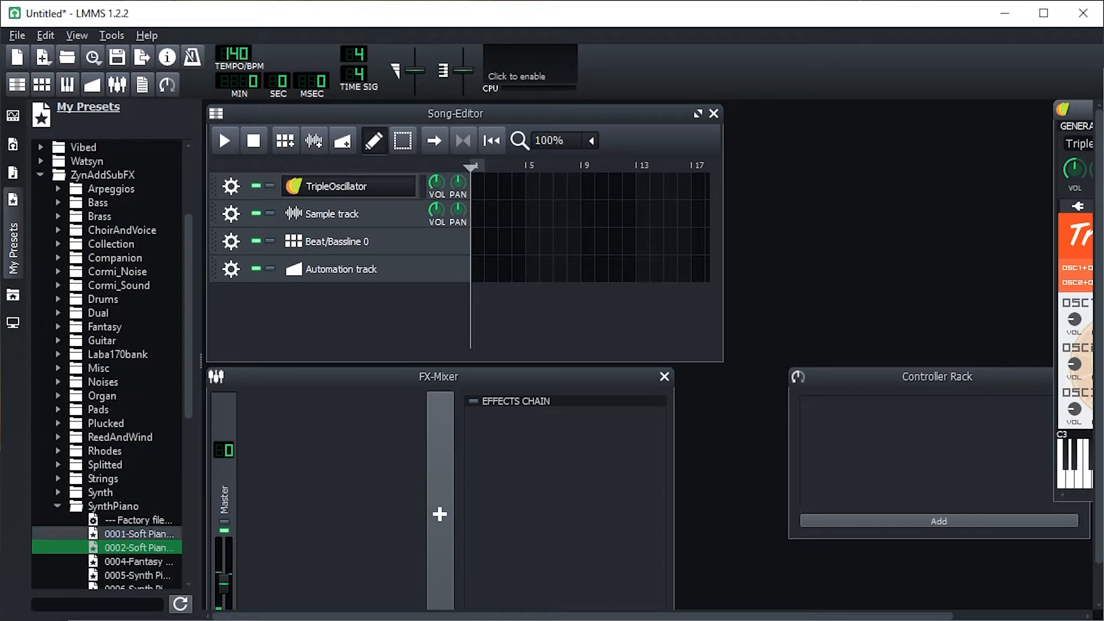
scroll(138, 506, "down", 5)
left_click(138, 410)
left_click(138, 451)
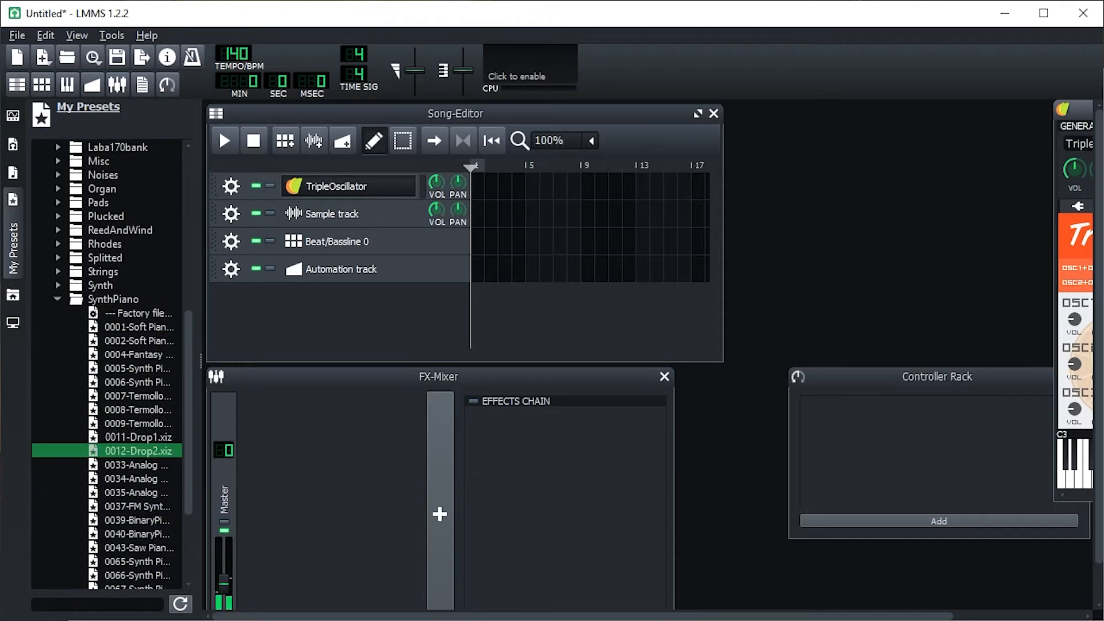
left_click(138, 368)
left_click(138, 506)
scroll(138, 533, "down", 1)
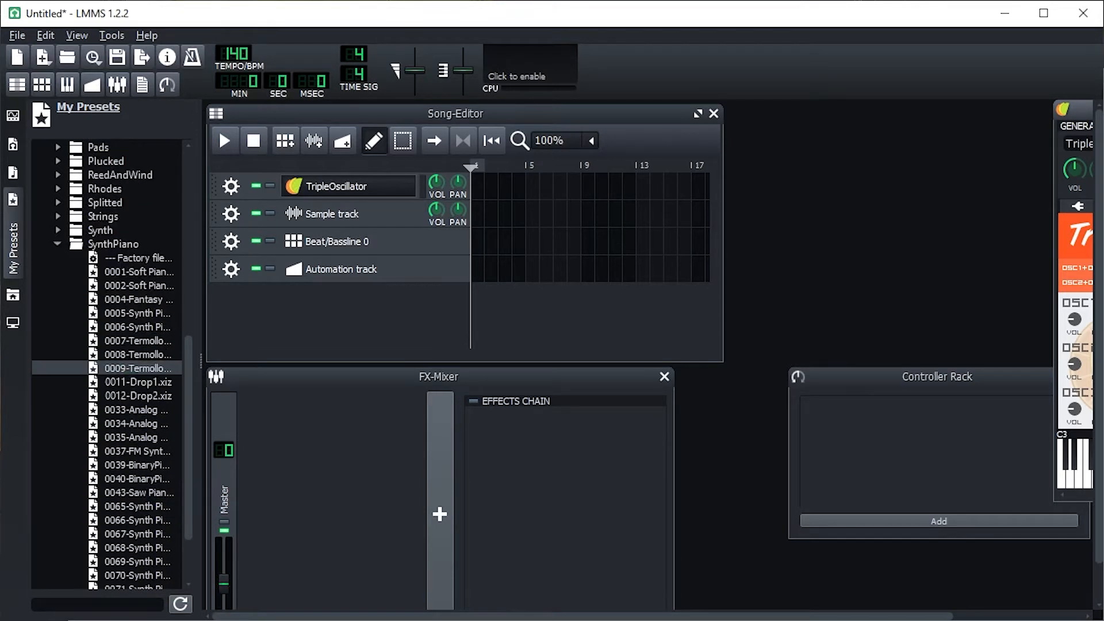
left_click(138, 479)
left_click(138, 534)
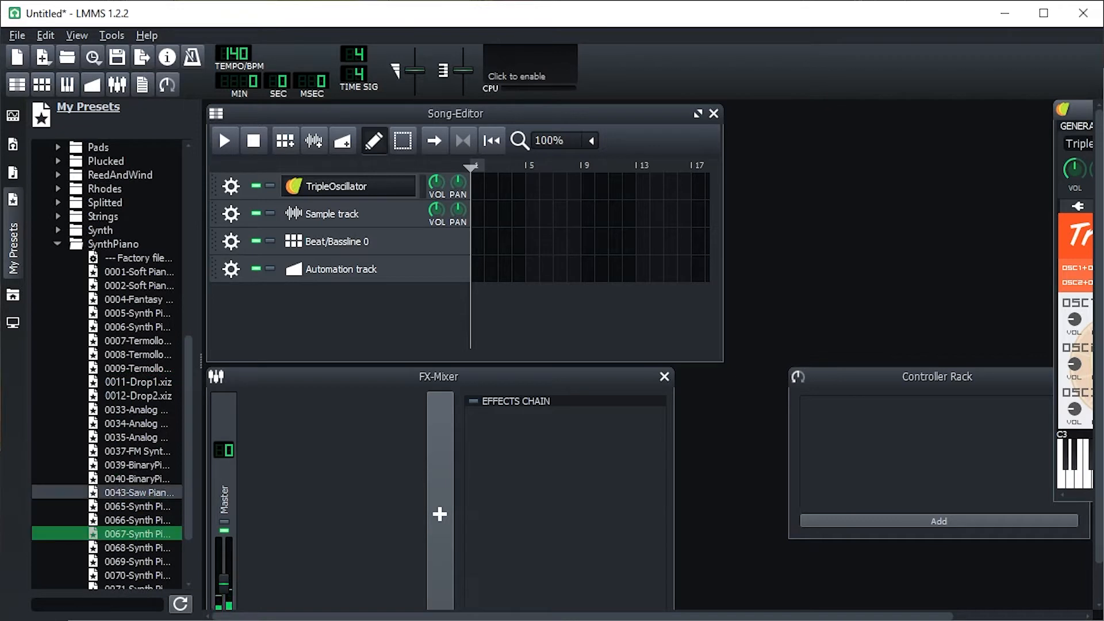
Step: Replace the TripleOscillator instrument with the 0040 BinaryPiano2 preset and move its instrument window fully into view
left_click(138, 478)
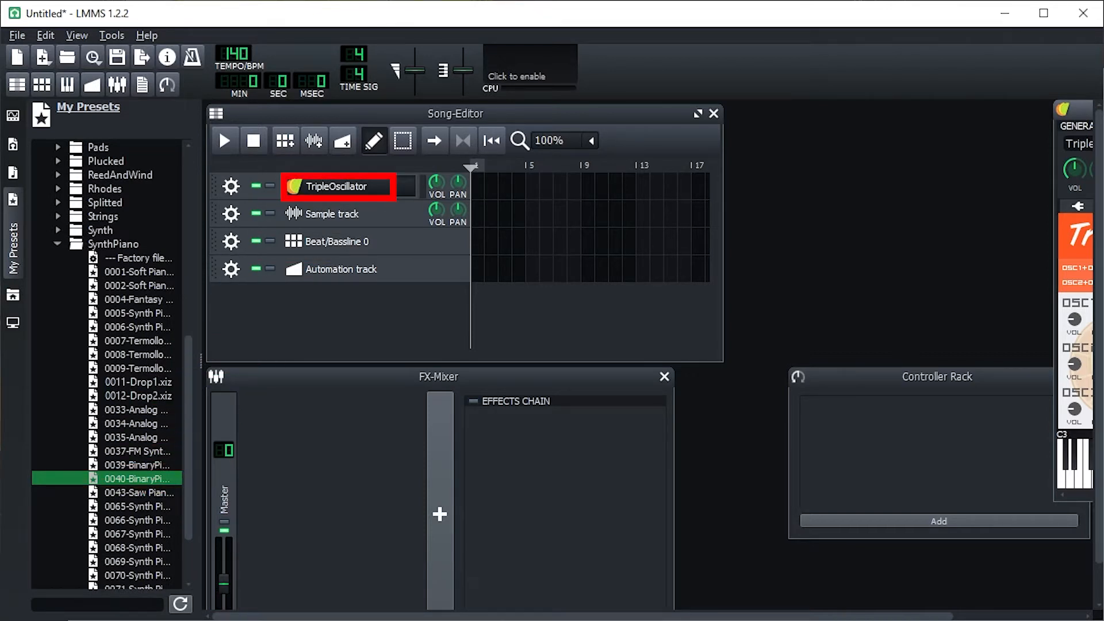
left_click_drag(138, 479, 337, 186)
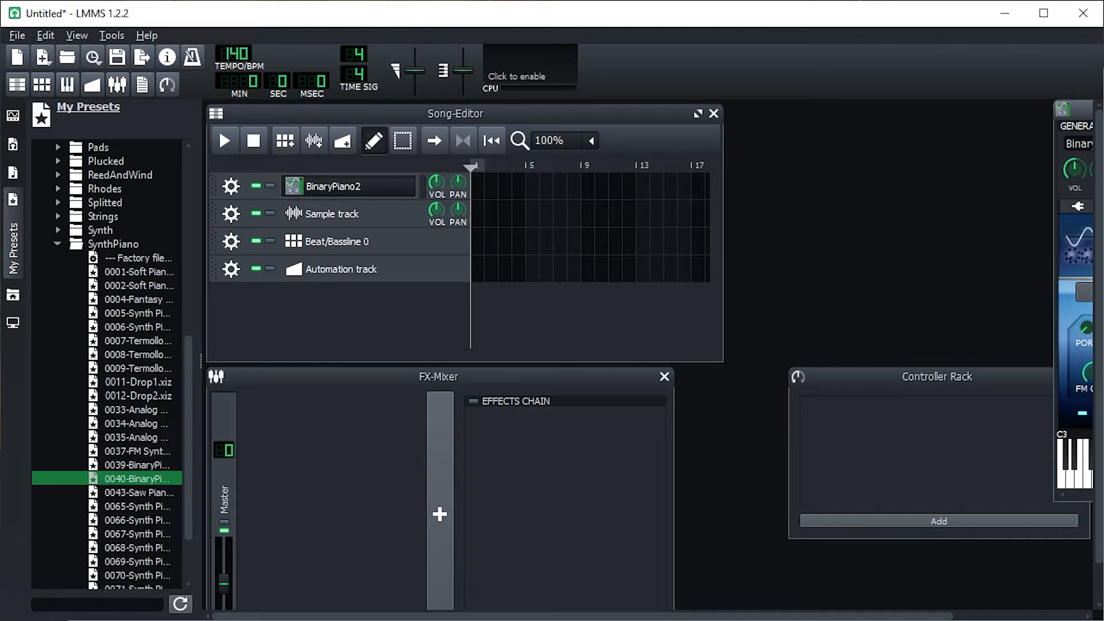
left_click_drag(1081, 109, 861, 118)
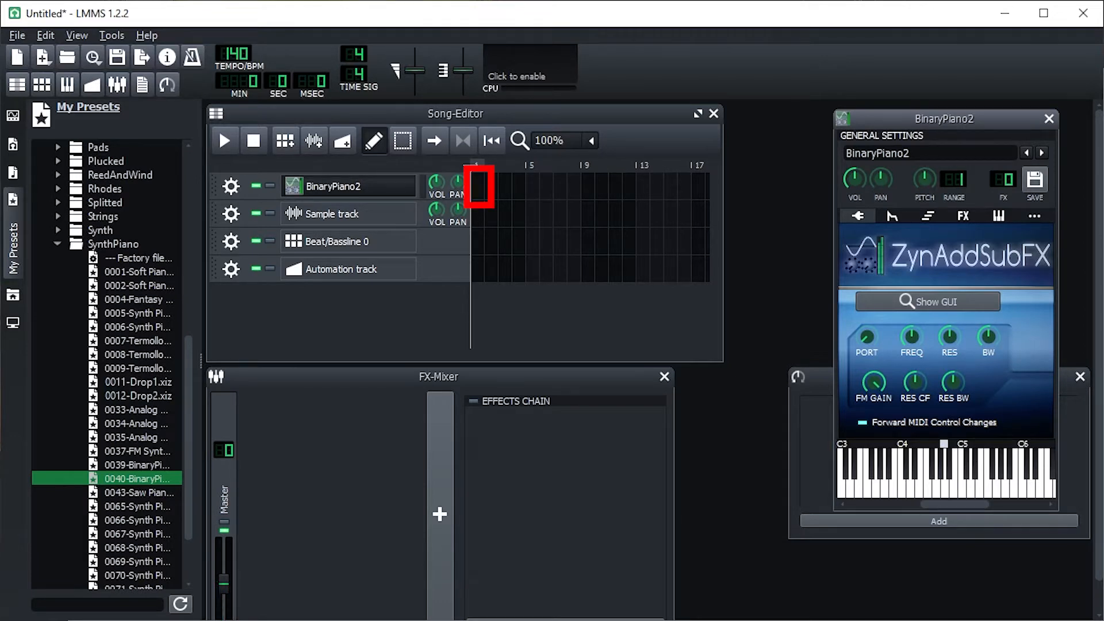
Step: Open the Piano-Roll for bar 1 of the BinaryPiano2 track and move its window lower
double_click(478, 186)
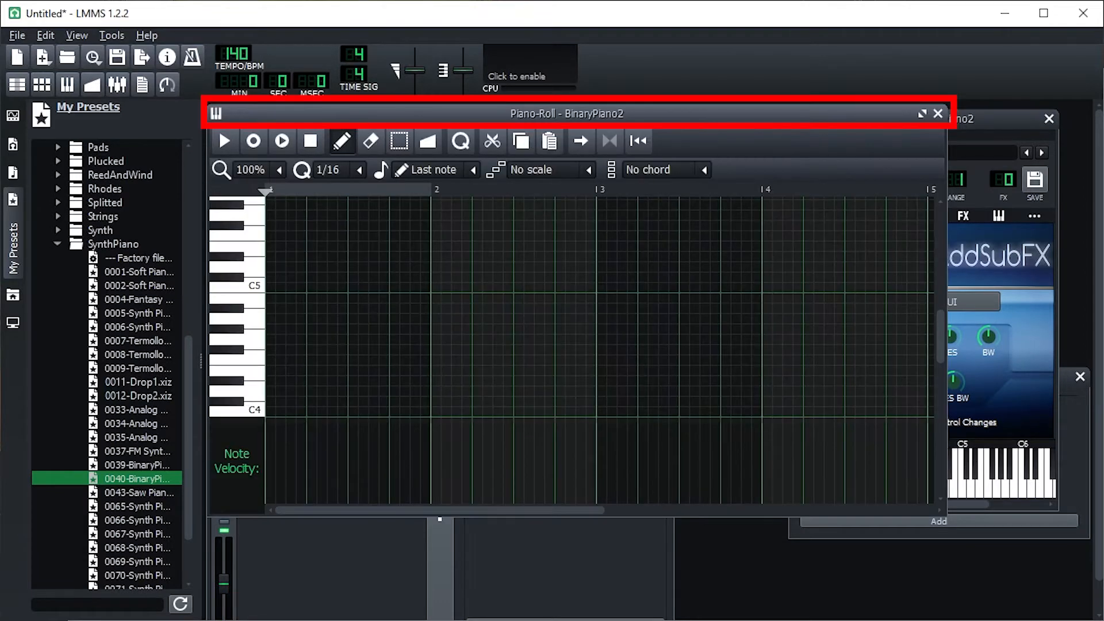
mouse_move(454, 114)
left_mouse_down()
mouse_move(455, 175)
mouse_move(491, 172)
left_mouse_up()
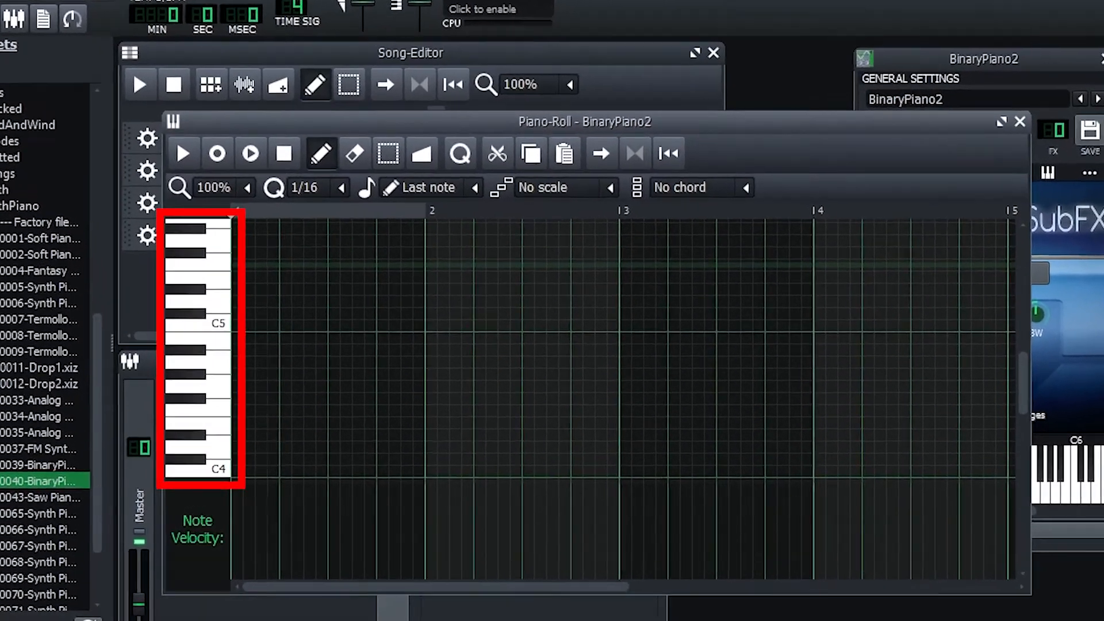
Step: Audition various keys on the Piano-Roll keyboard and examine the octaves from C4 up to C6
left_click(190, 265)
left_click(187, 289)
left_click(187, 314)
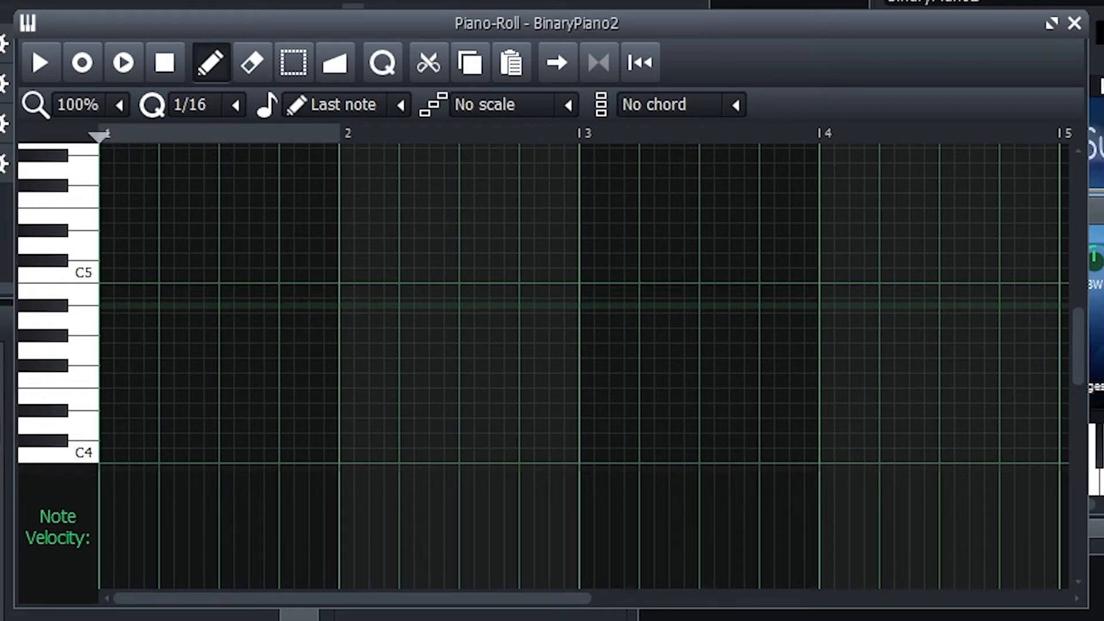
left_click(43, 290)
left_click(43, 275)
left_click(43, 216)
left_click(43, 230)
left_click(43, 261)
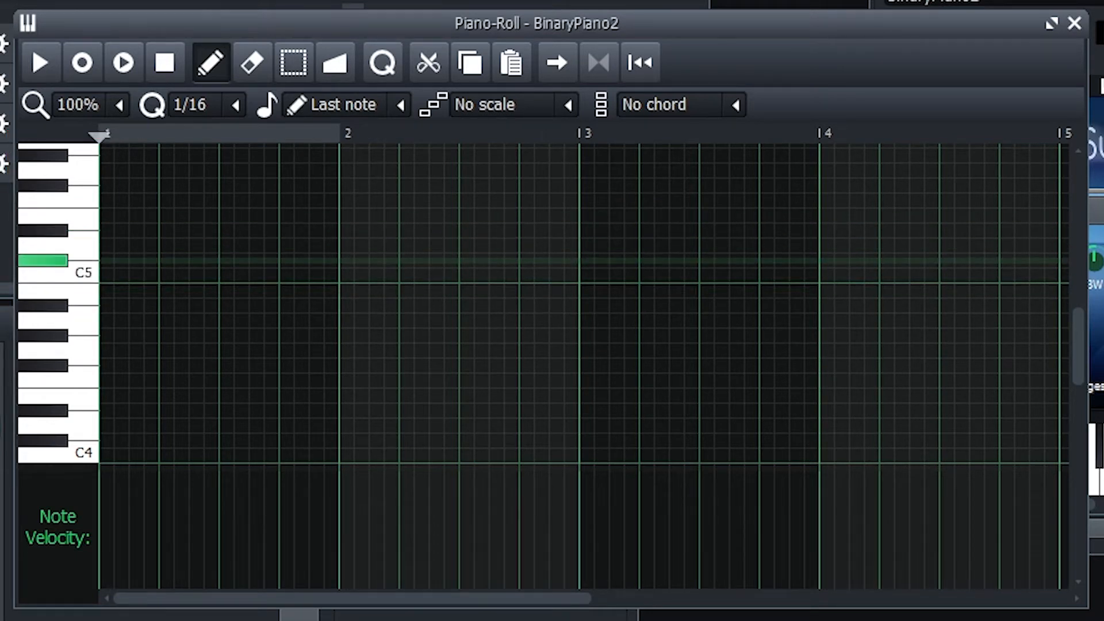
left_click_drag(43, 260, 43, 199)
left_click(44, 170)
scroll(43, 216, "up", 2)
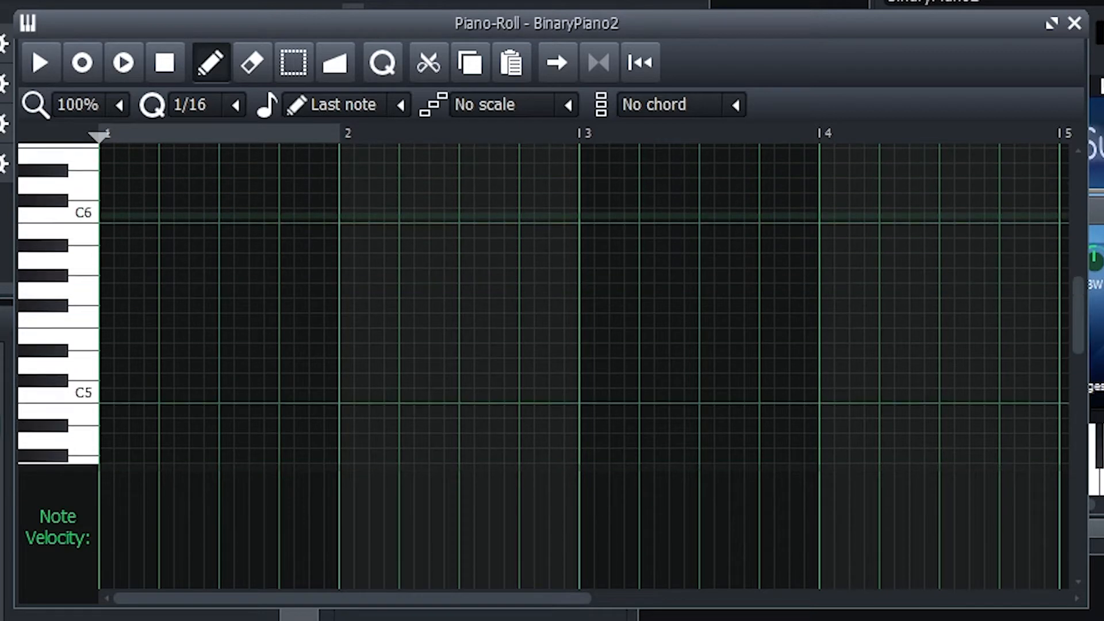
scroll(219, 215, "up", 1)
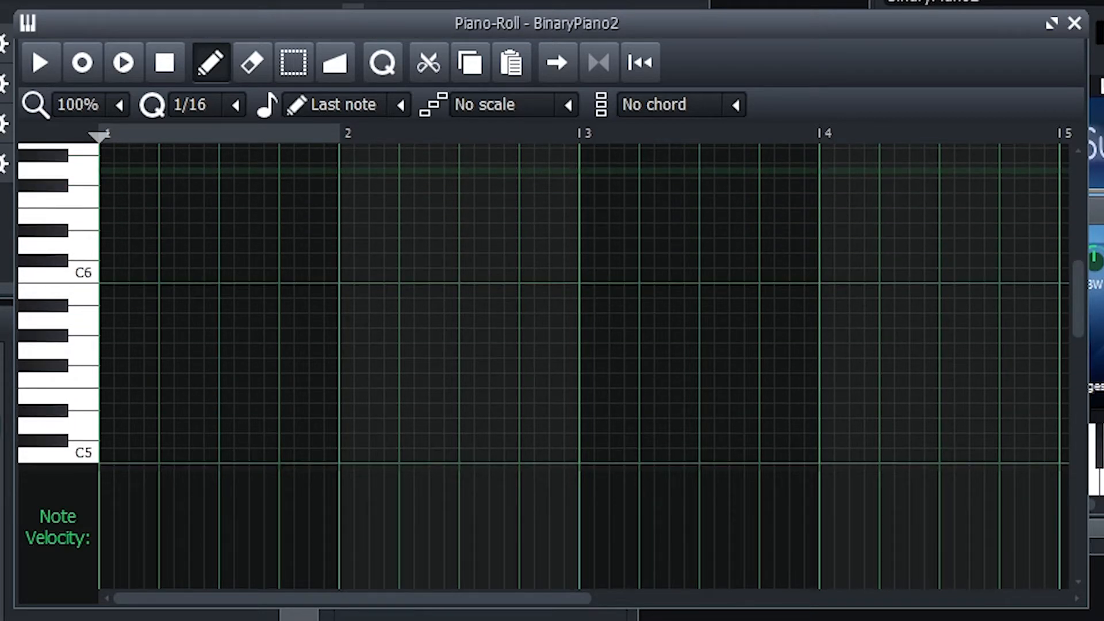
Step: With the loop playing, enter one-beat notes G6, B6 and G6 on the first three beats of bar 1
scroll(117, 238, "up", 1)
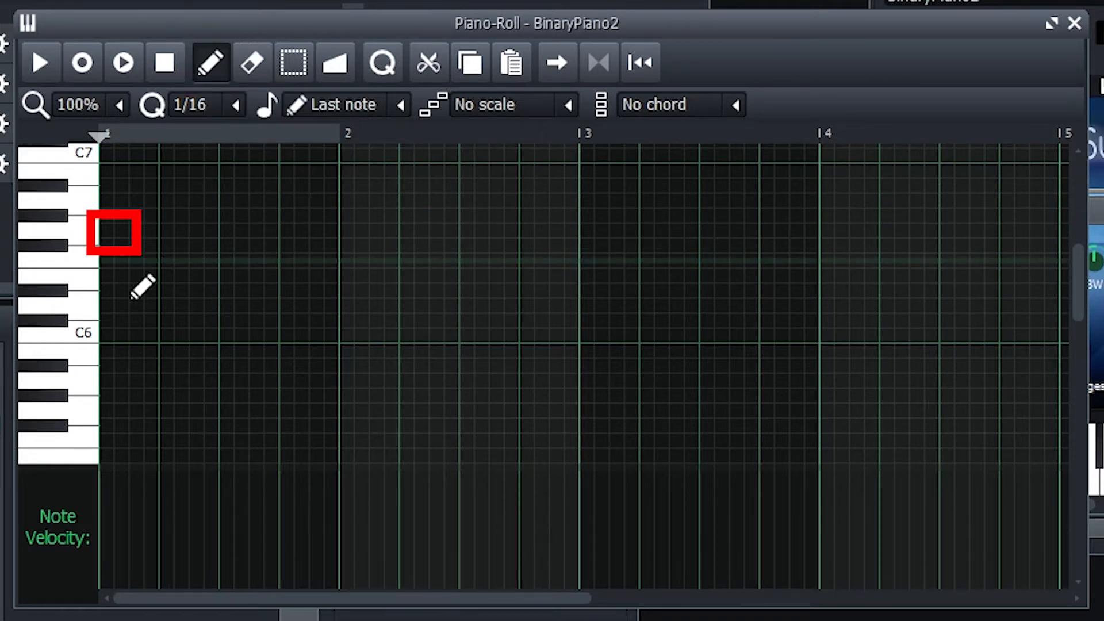
left_click(126, 233)
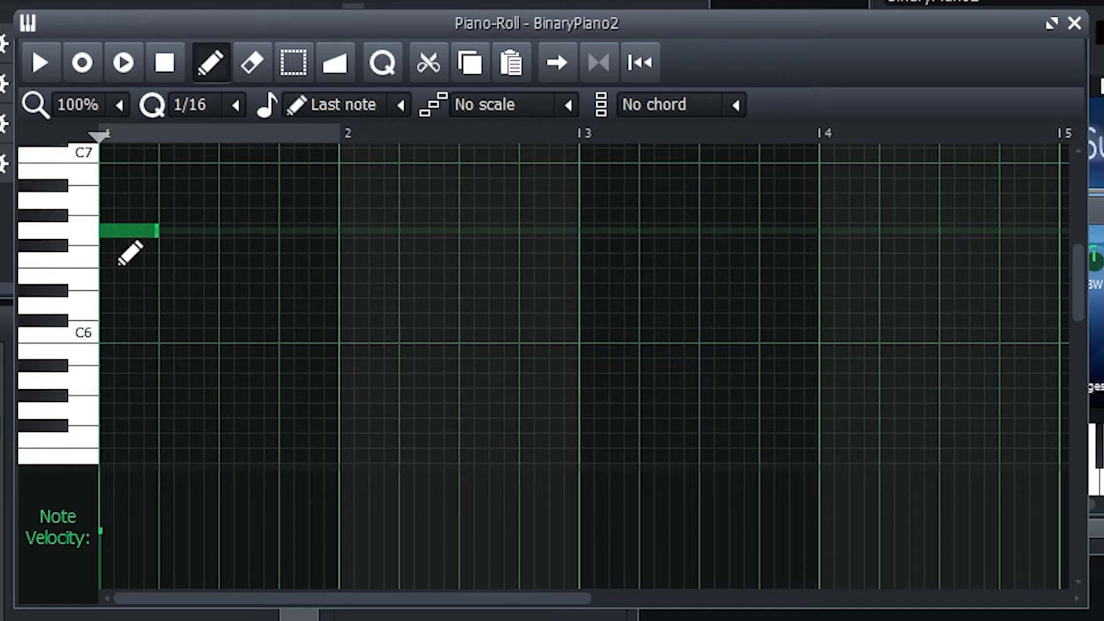
key("space")
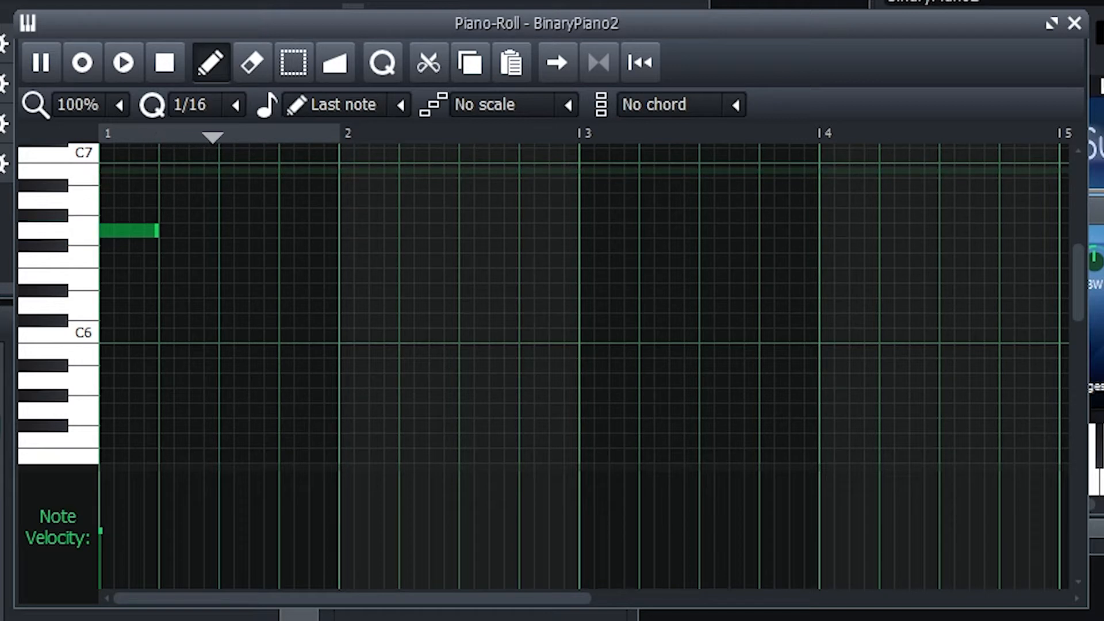
left_click(170, 201)
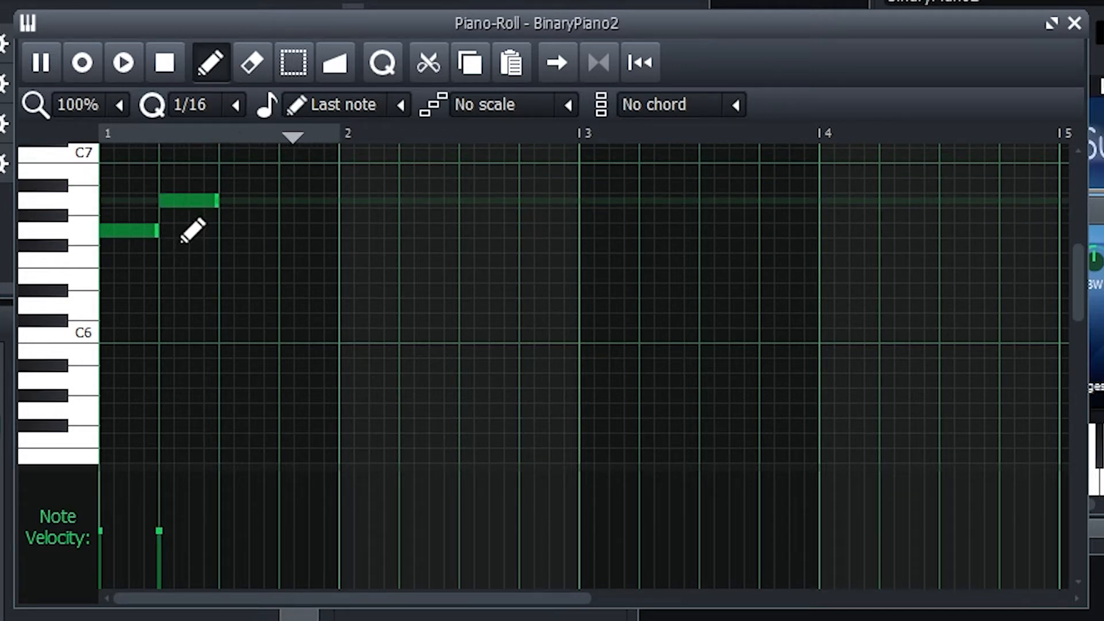
left_click(193, 202)
left_click_drag(199, 226, 201, 196)
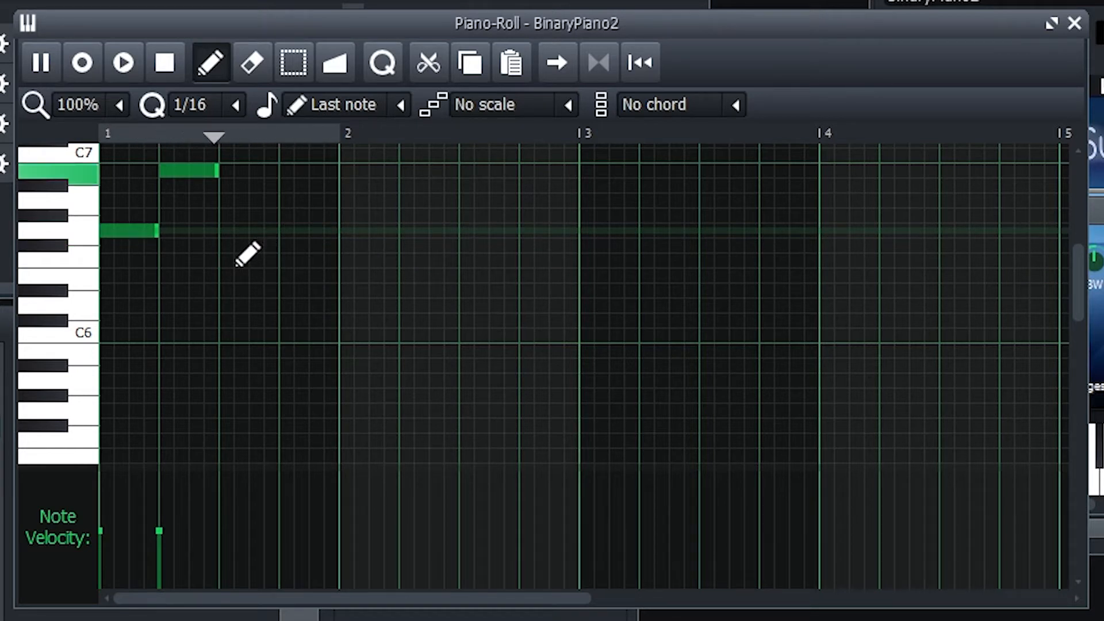
left_click(236, 237)
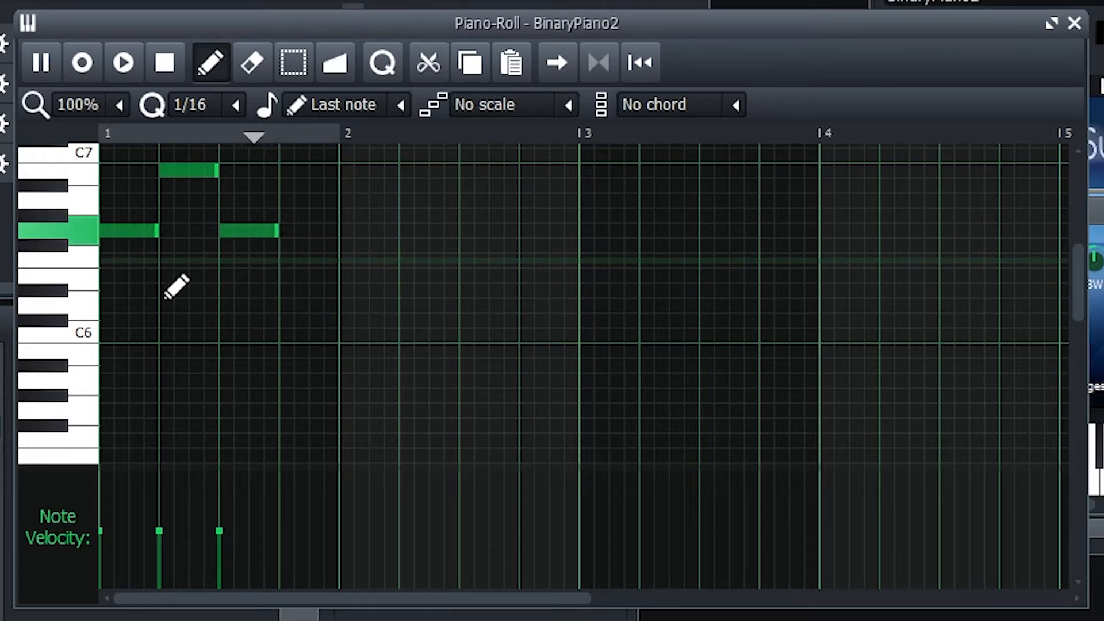
Step: Try E6, C6 and E7 in turn as the note on beat 4 of bar 1, removing each one
left_click(317, 294)
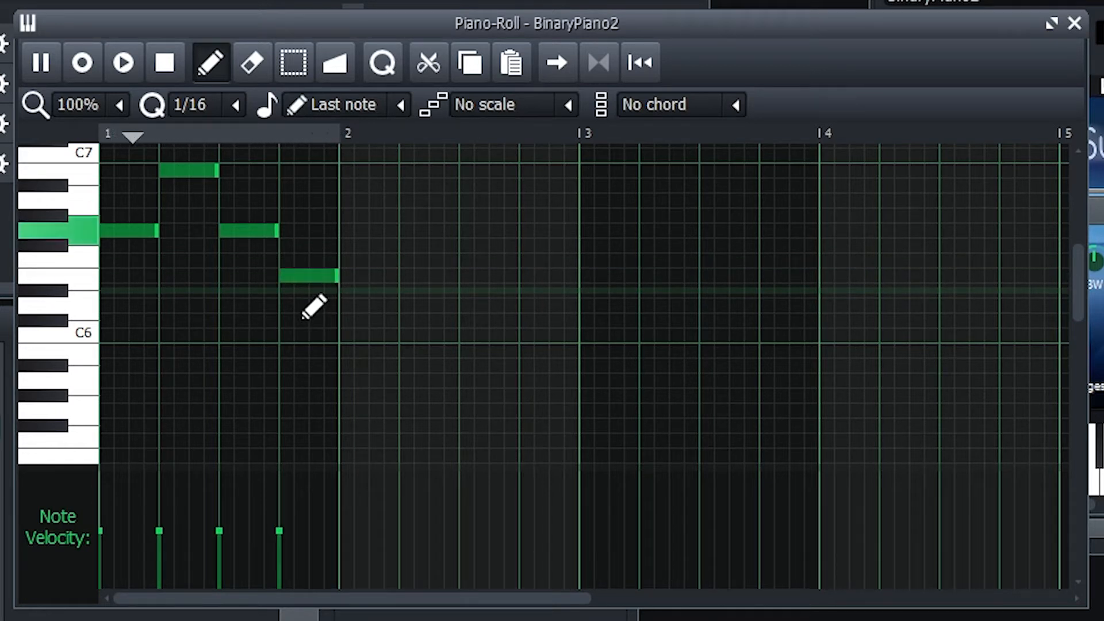
right_click(317, 298)
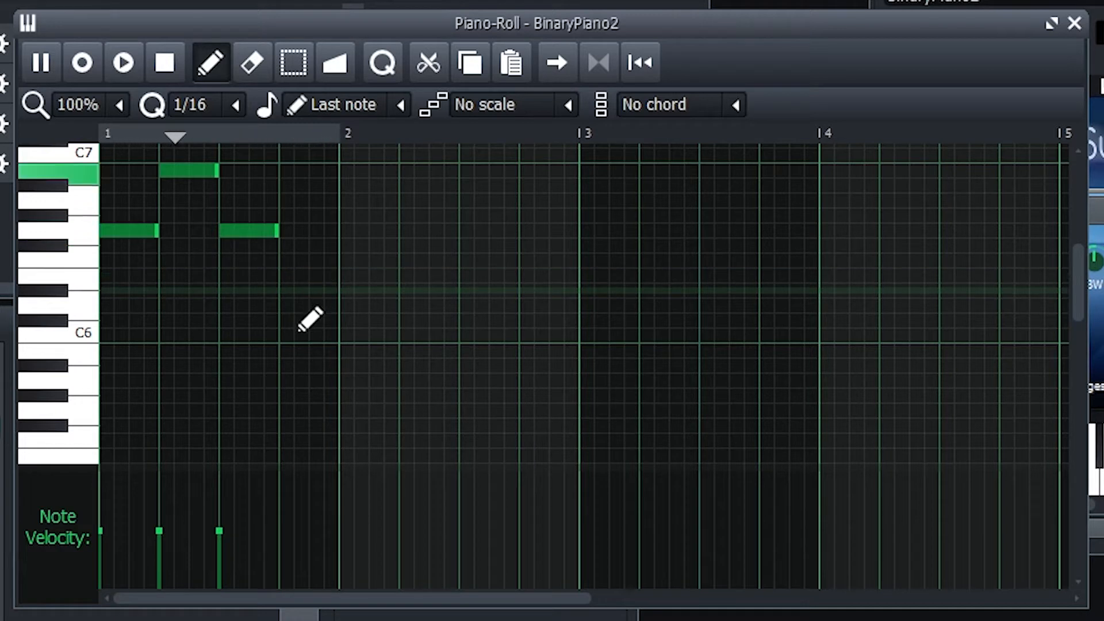
left_click(310, 343)
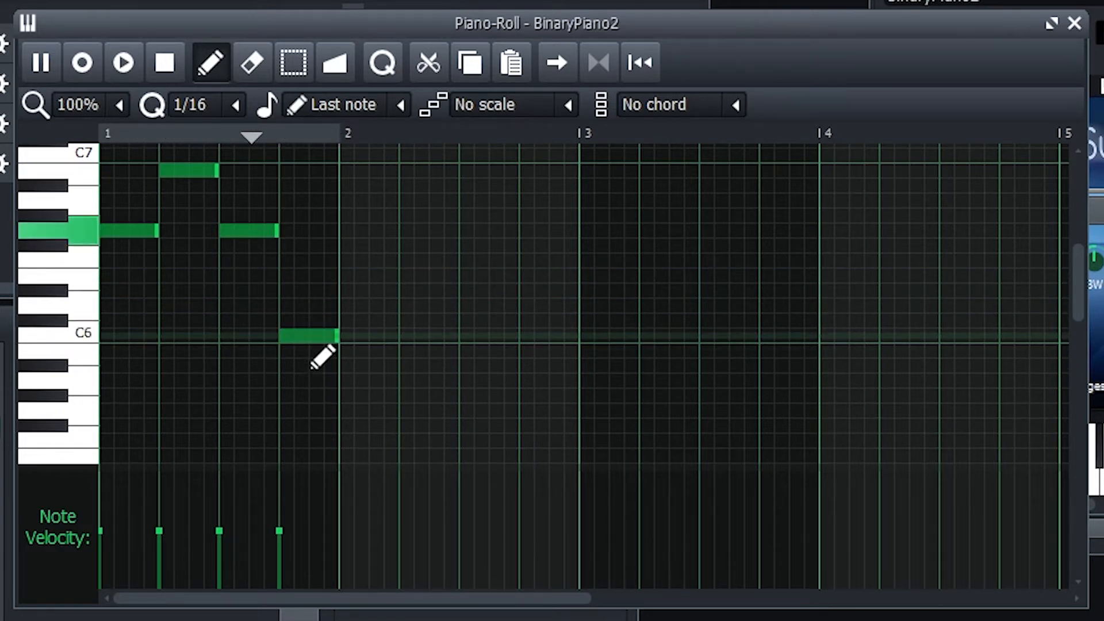
right_click(316, 335)
scroll(322, 271, "up", 3)
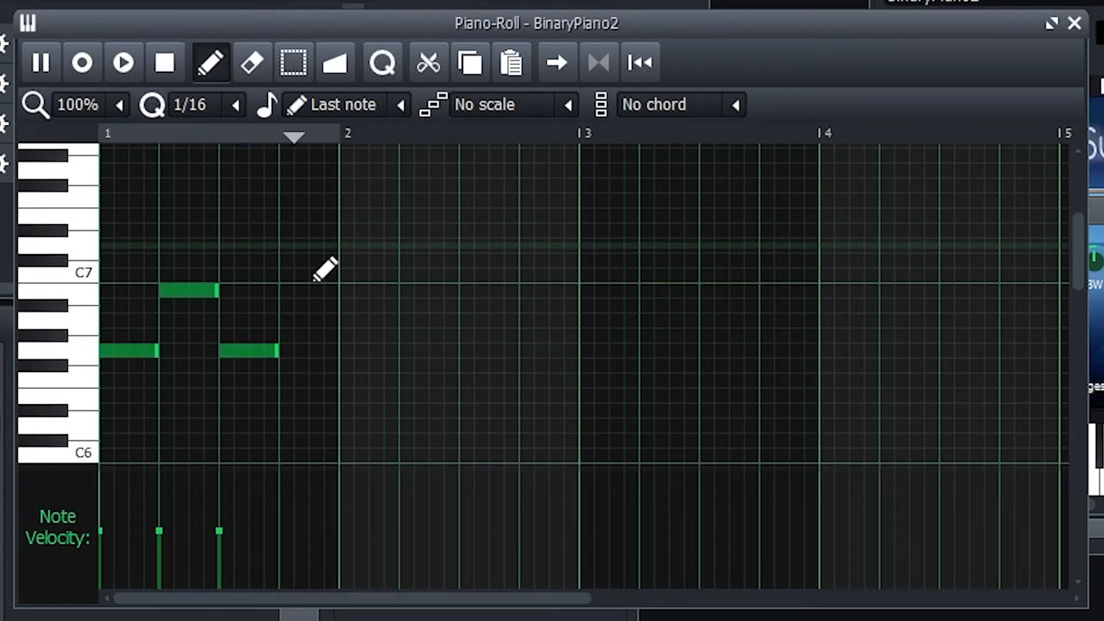
left_click_drag(1078, 259, 1078, 290)
scroll(294, 258, "up", 1)
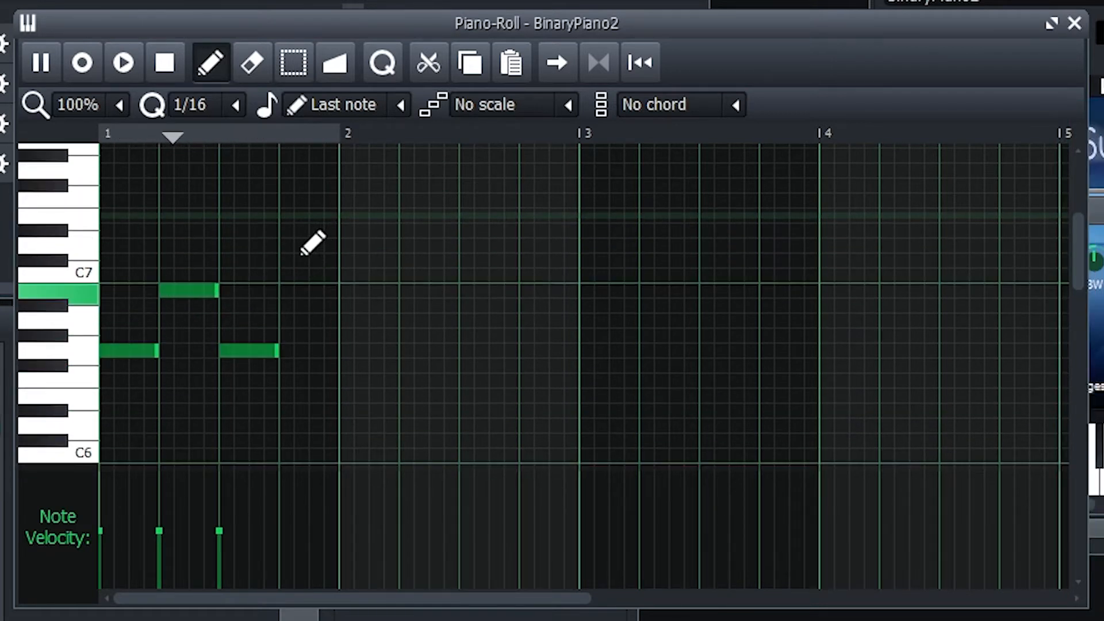
left_click(308, 216)
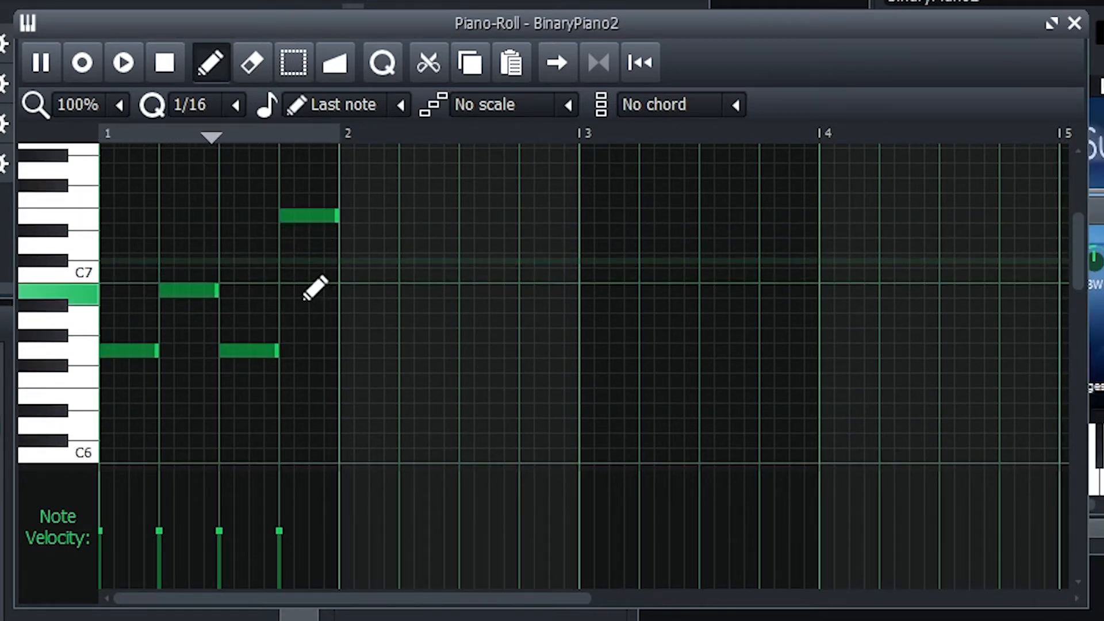
right_click(326, 218)
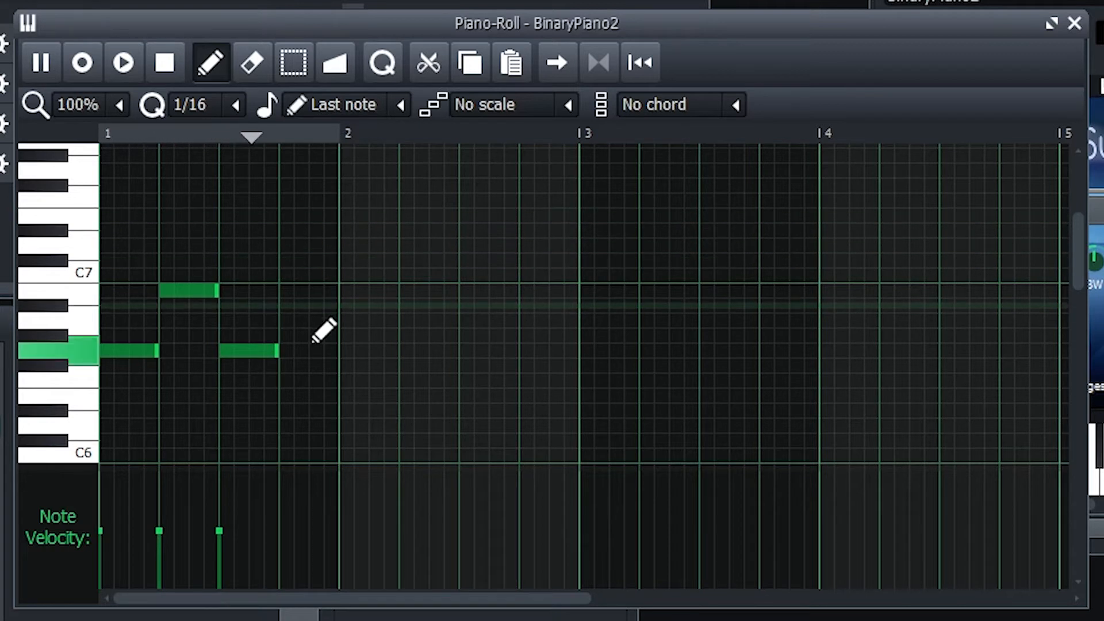
Step: Repeat the G6, B6, G6 notes in bar 2, and end bar 1 with E7 and bar 2 with D7
left_click(356, 350)
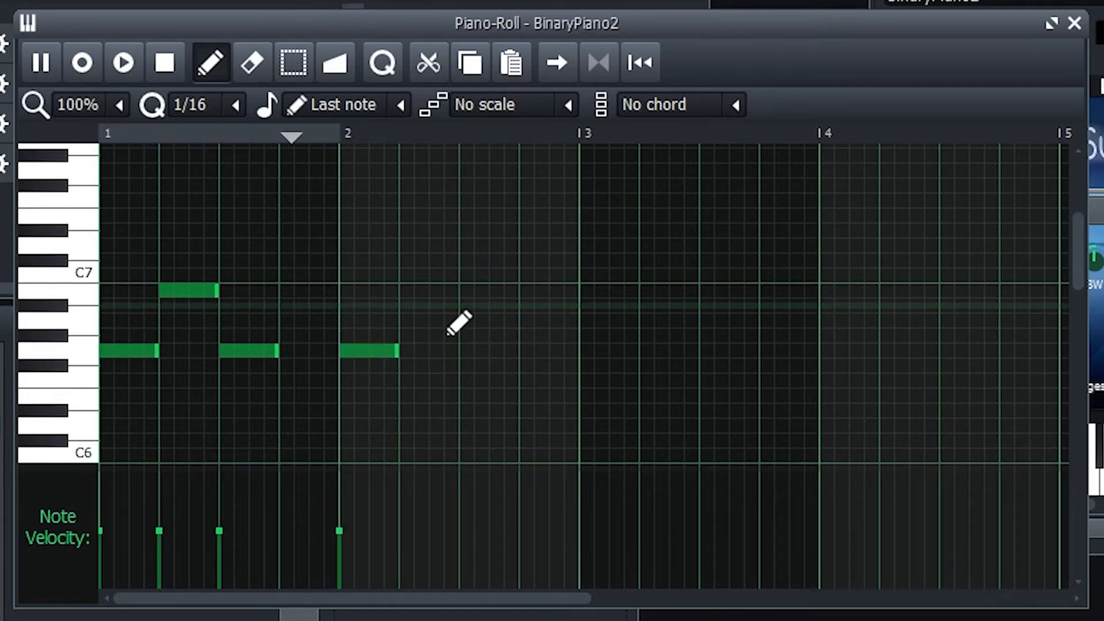
left_click(408, 290)
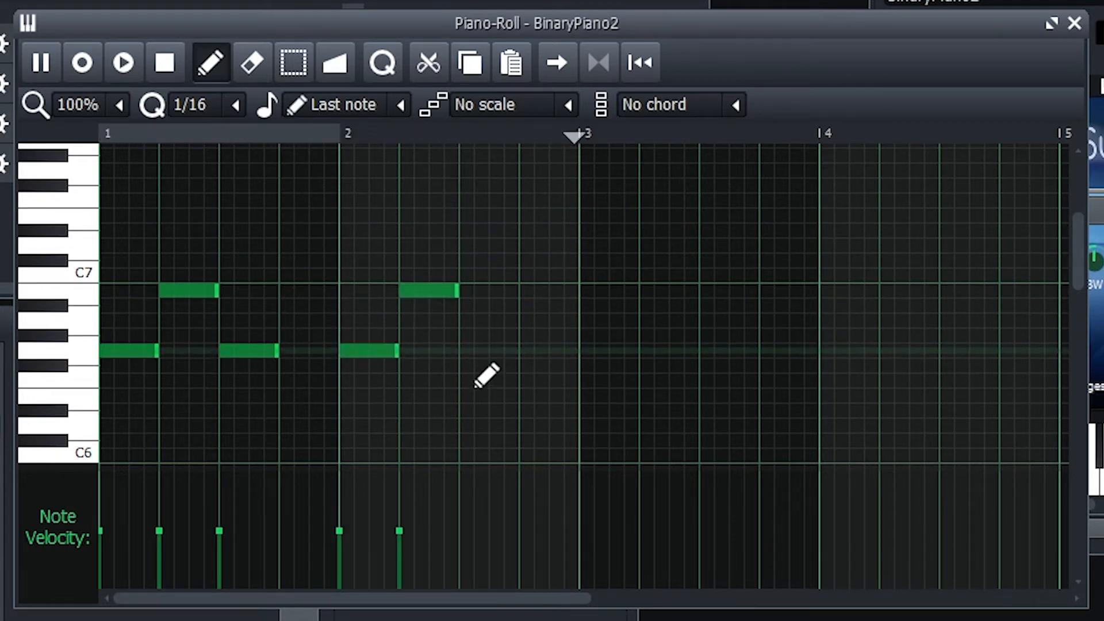
left_click(469, 350)
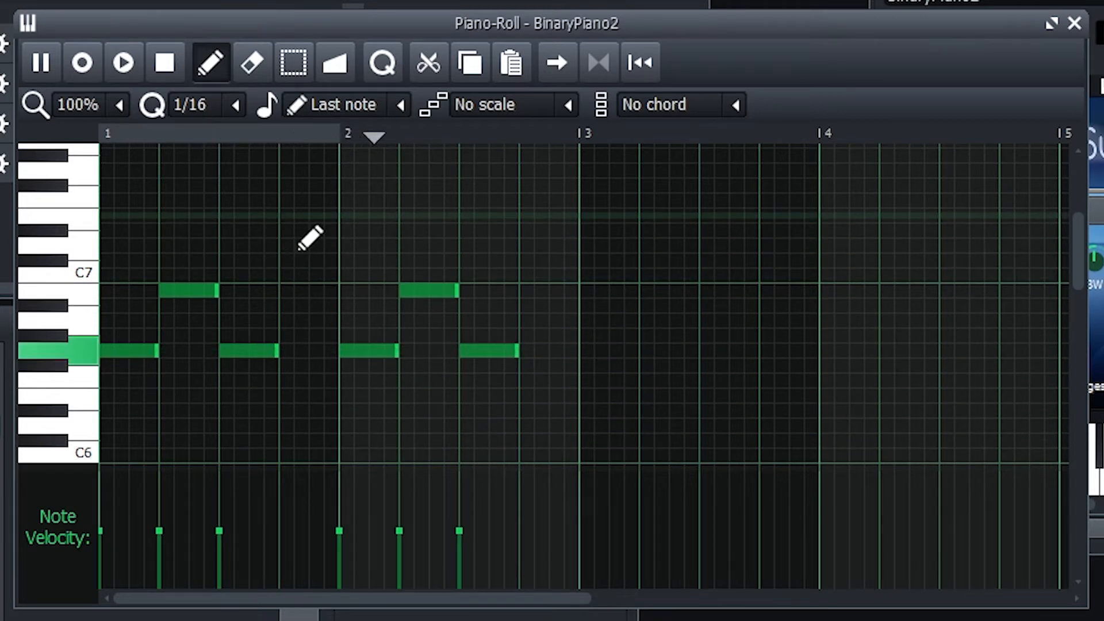
left_click(308, 217)
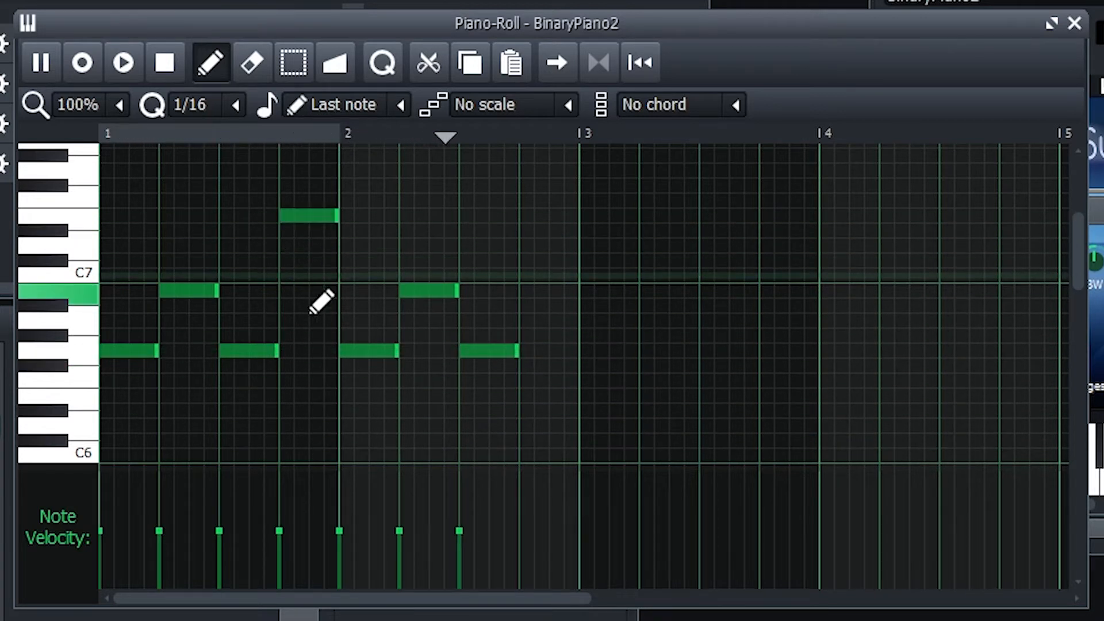
left_click(548, 246)
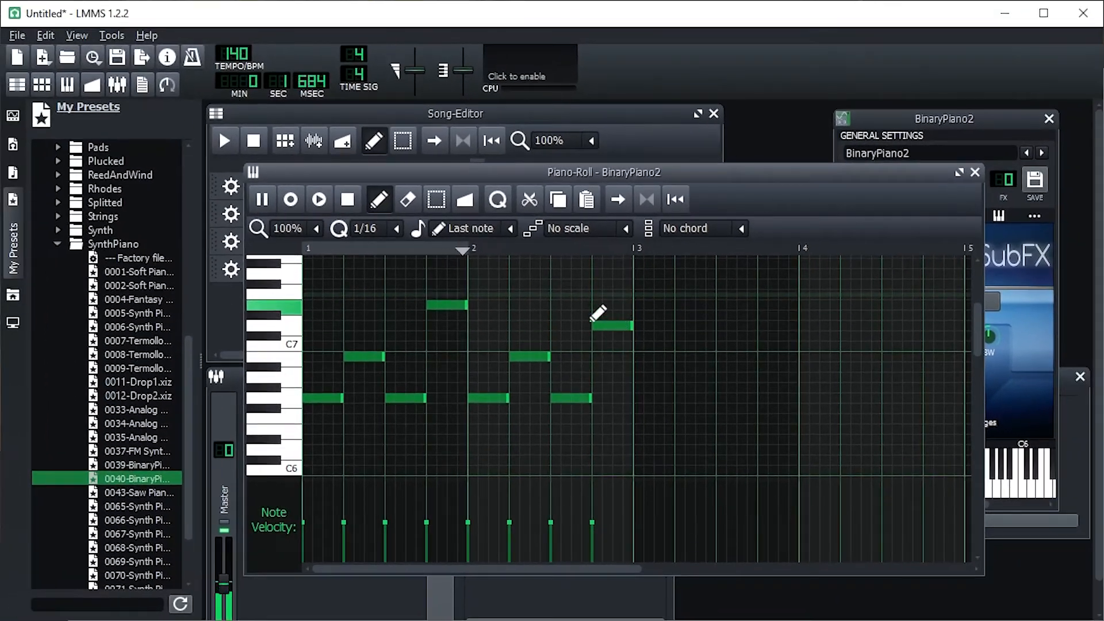
Step: Bring the Song-Editor to the front and stop the playback
left_click(455, 114)
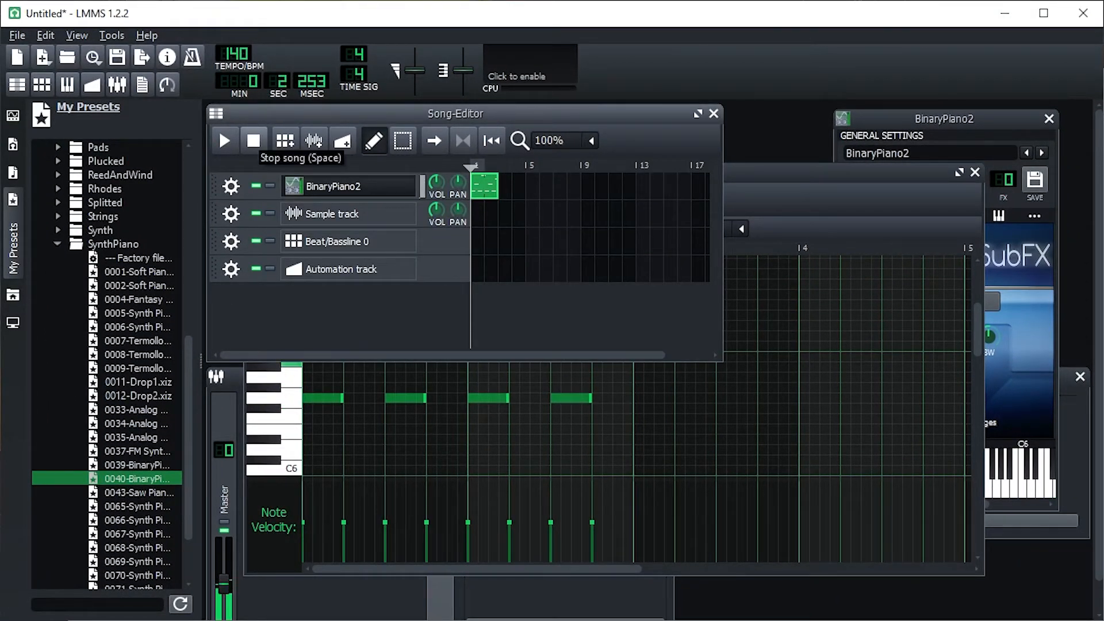
left_click(254, 141)
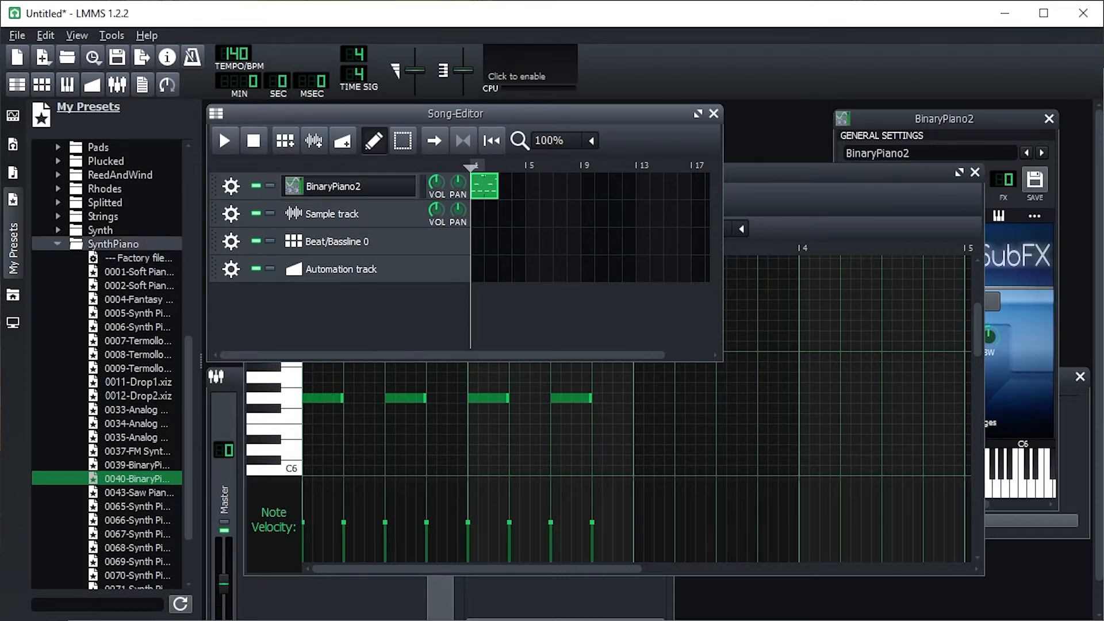
Step: Collapse the SynthPiano folder and audition several presets in the Rhodes folder, including DX Rhodes 0003 and Soft Rhodes 0041
left_click(113, 244)
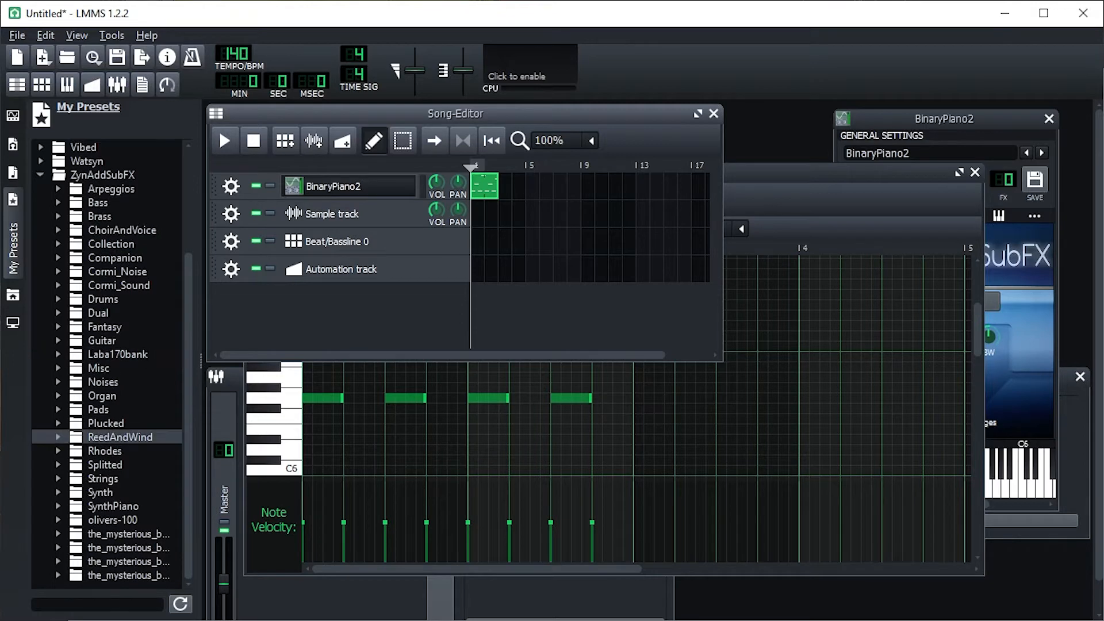
left_click(57, 450)
left_click(138, 506)
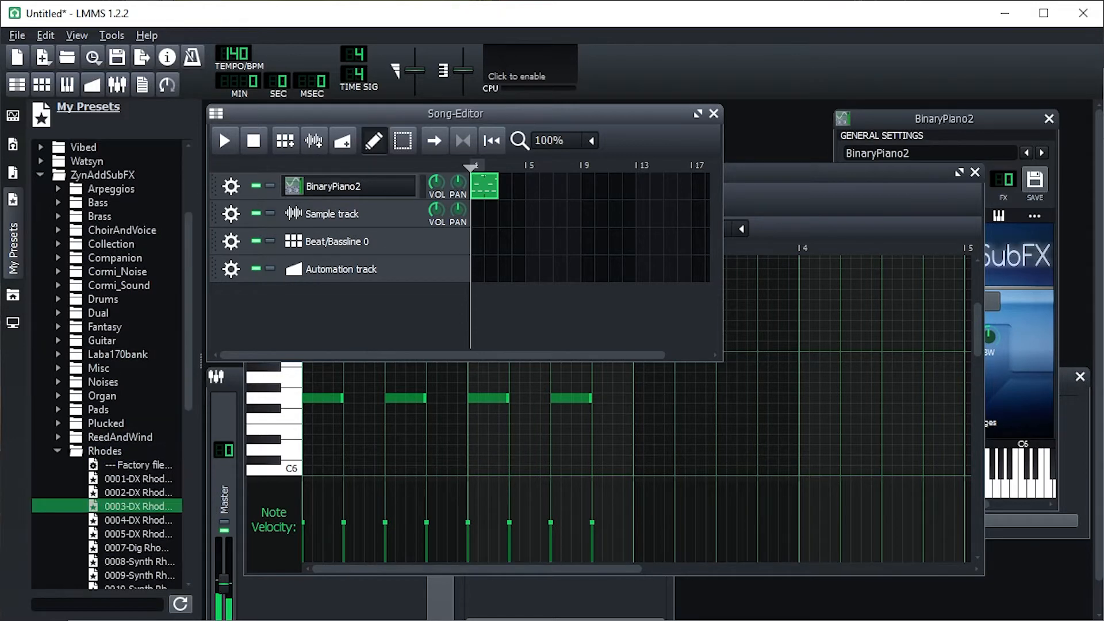
scroll(138, 507, "down", 3)
left_click(138, 506)
scroll(138, 547, "down", 4)
left_click(138, 519)
left_click(138, 438)
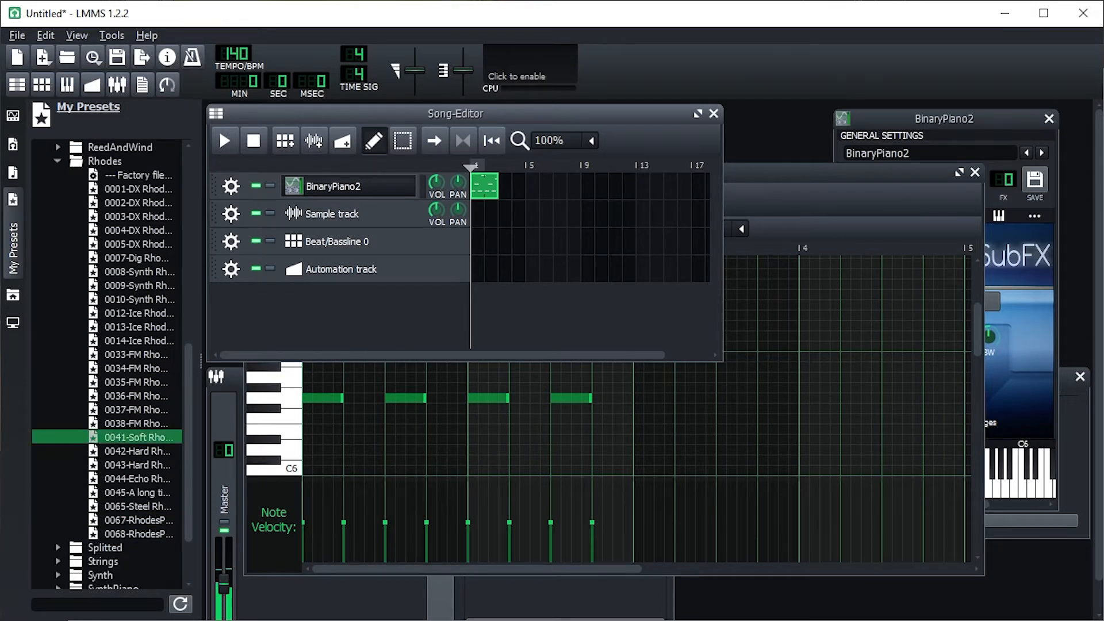
left_click(138, 410)
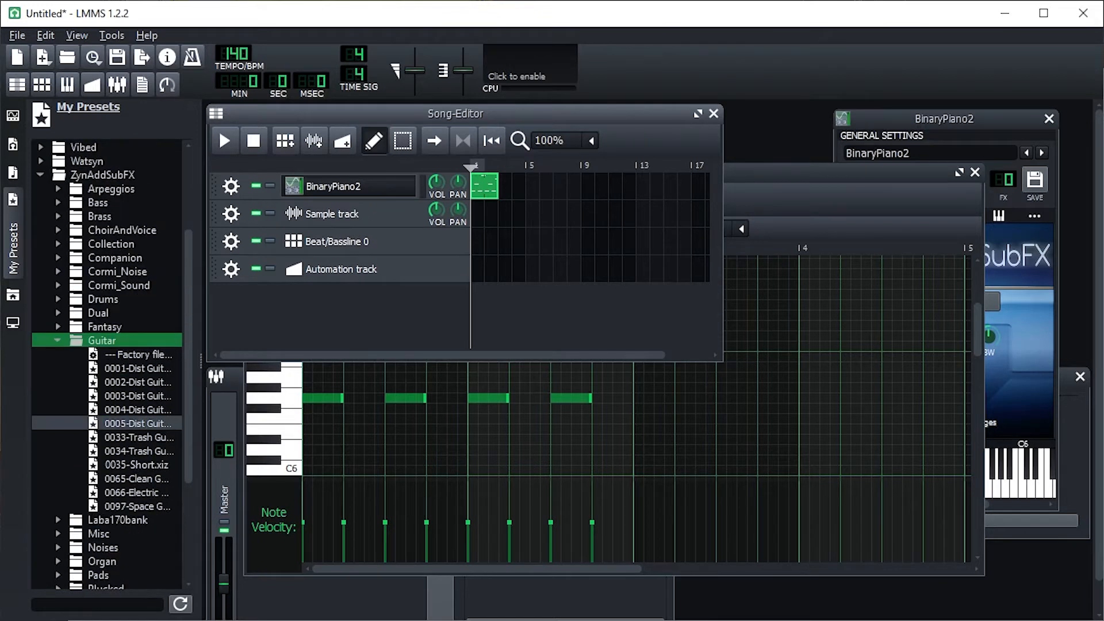
Step: Audition presets in the Guitar and Fantasy folders, including the 0005 distorted guitar, 0065 clean guitar and 0014 Glass Voice sounds
left_click(138, 424)
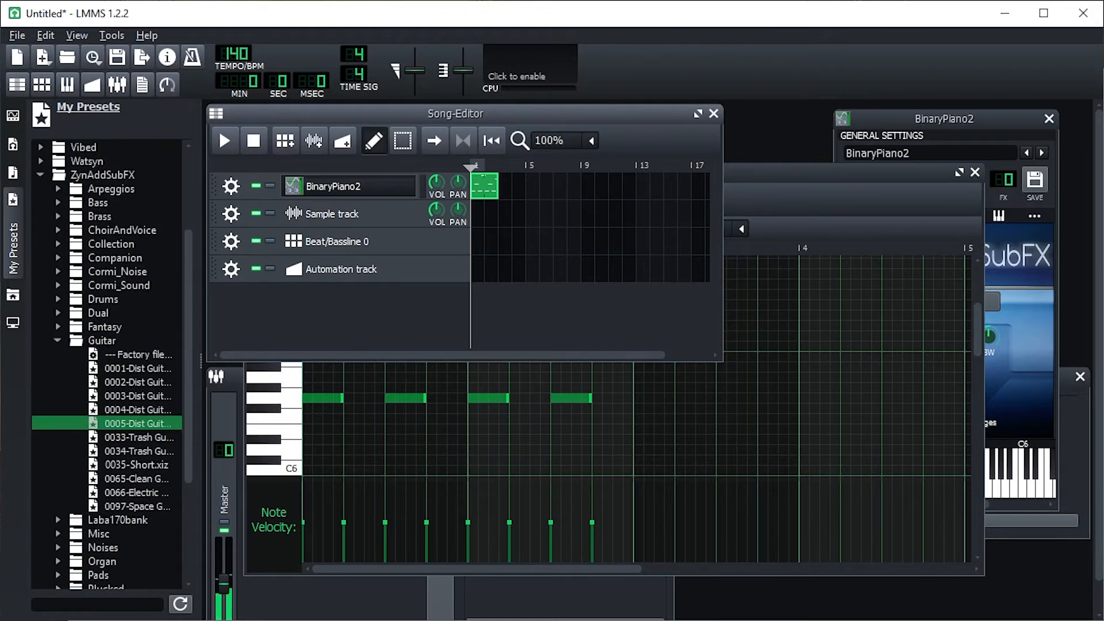
left_click(138, 382)
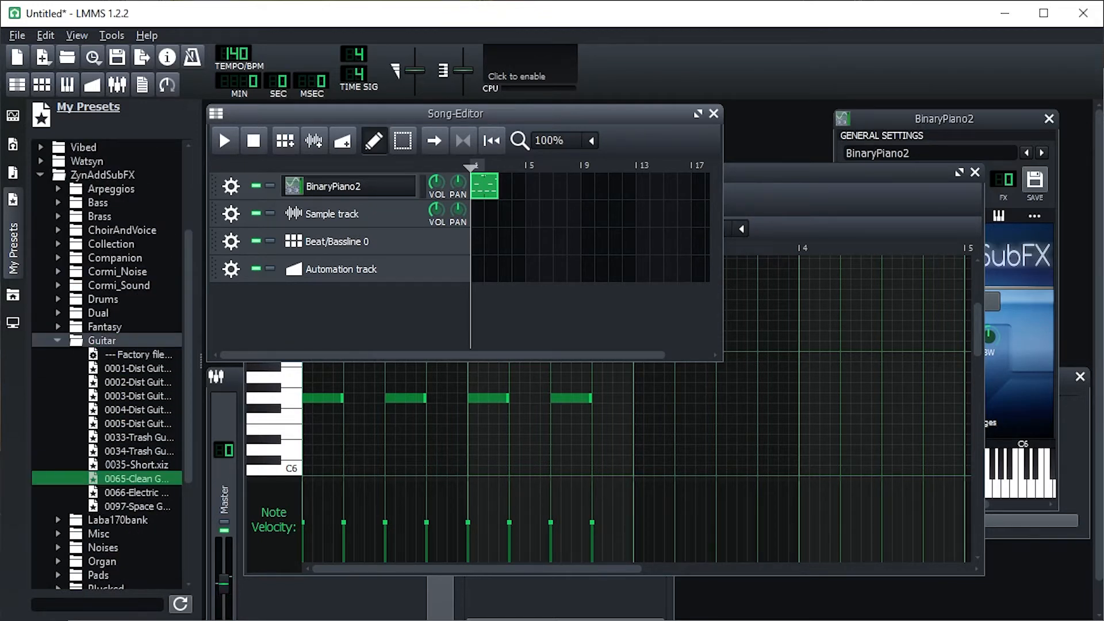
left_click(58, 340)
left_click(58, 327)
left_click(138, 396)
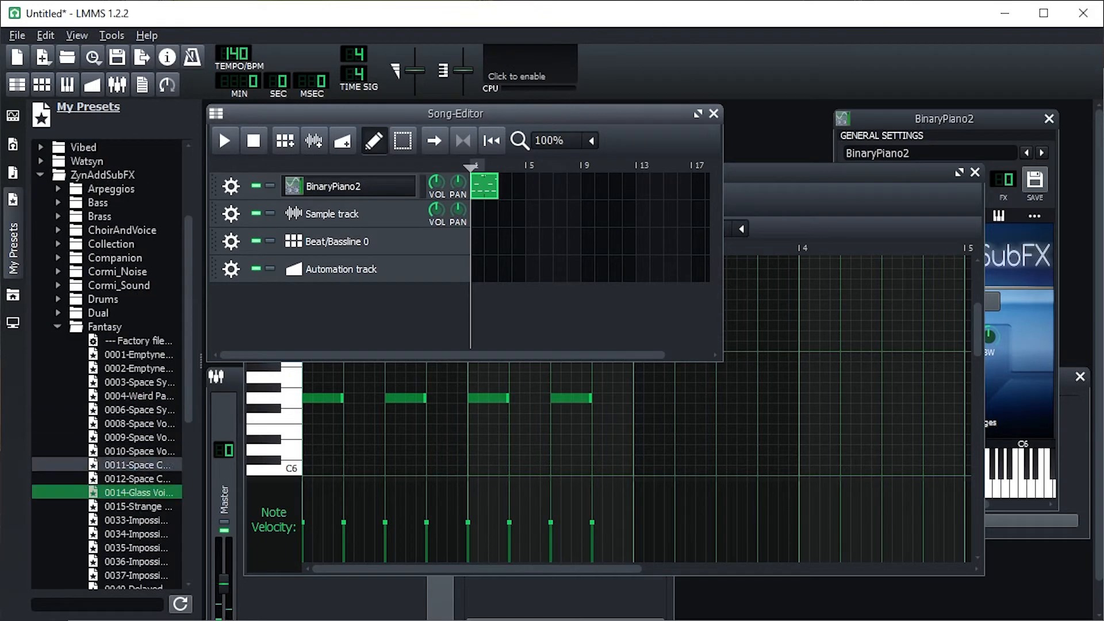
left_click(57, 326)
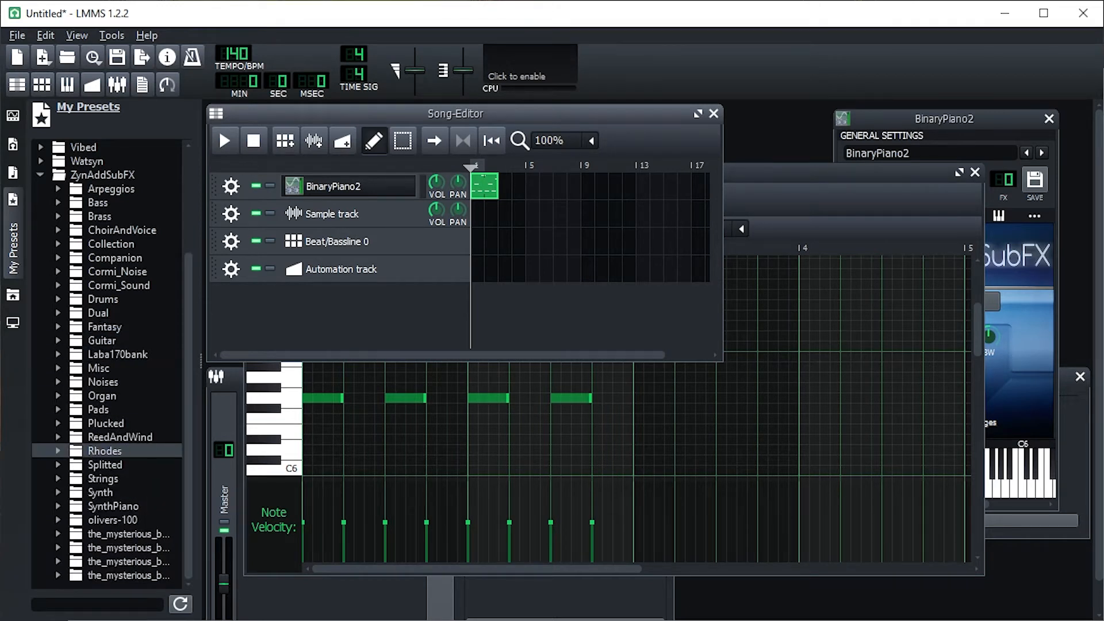
Step: Audition the Organ folder's presets one after another, from the numbered organs through the cathedral, church and soft organ sounds
left_click(57, 424)
left_click(133, 492)
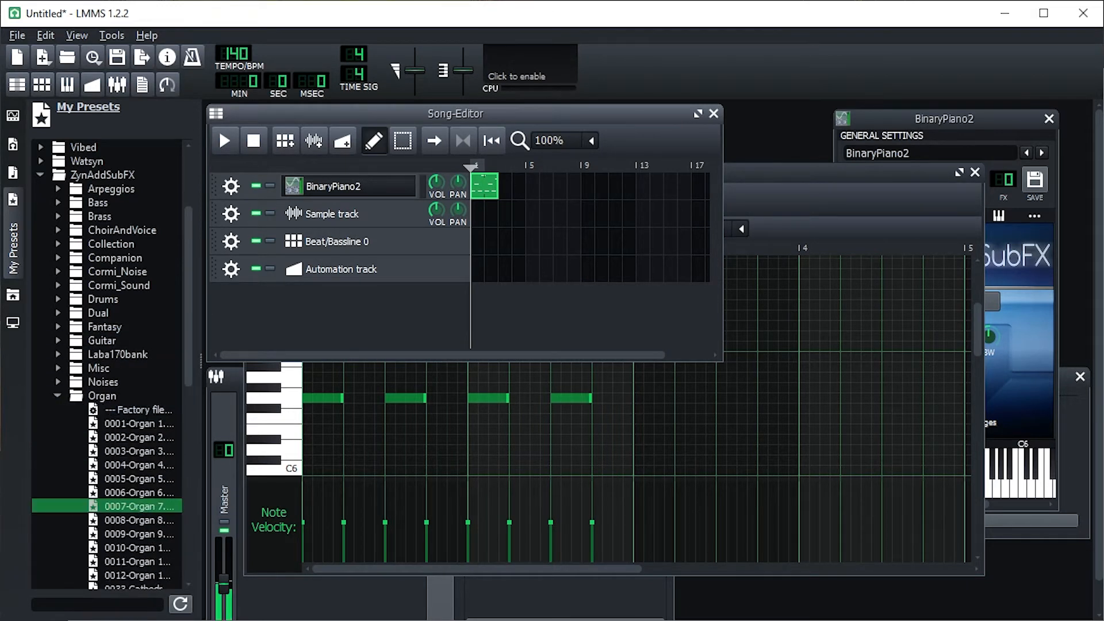
key("Down")
key("Down")
key("Down")
key("Down")
key("Down")
key("Down")
key("Down")
key("Down")
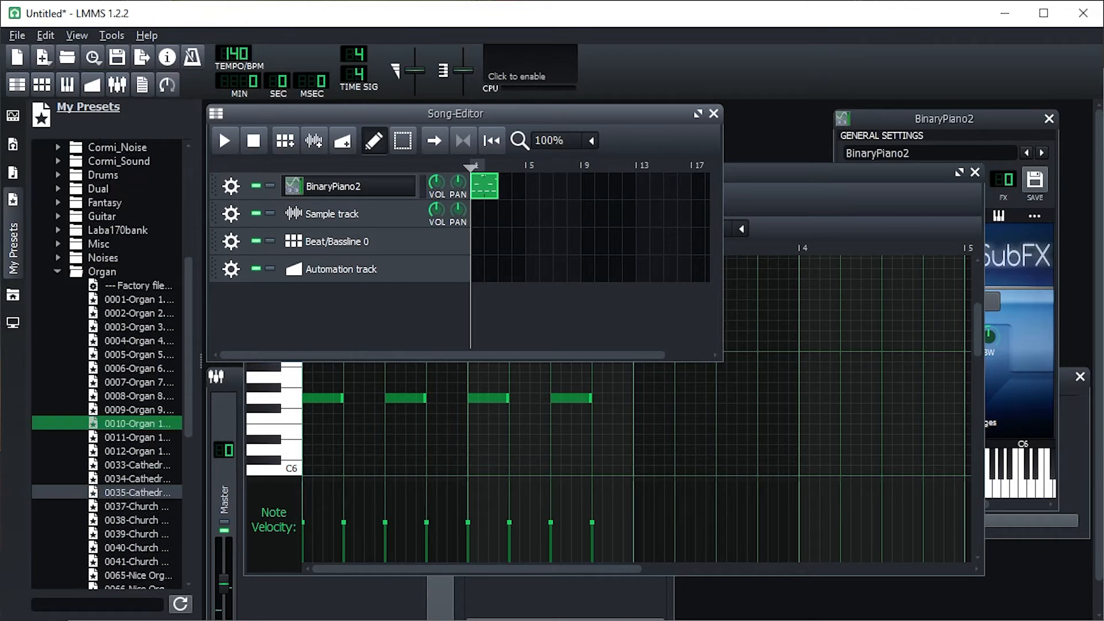
key("Down")
key("Down")
key("Down")
key("Down")
key("Down")
key("Down")
key("Down")
key("Down")
key("Down")
key("Down")
key("Down")
key("Down")
key("Down")
key("Down")
key("Down")
key("Down")
key("Down")
key("Down")
key("Down")
key("Down")
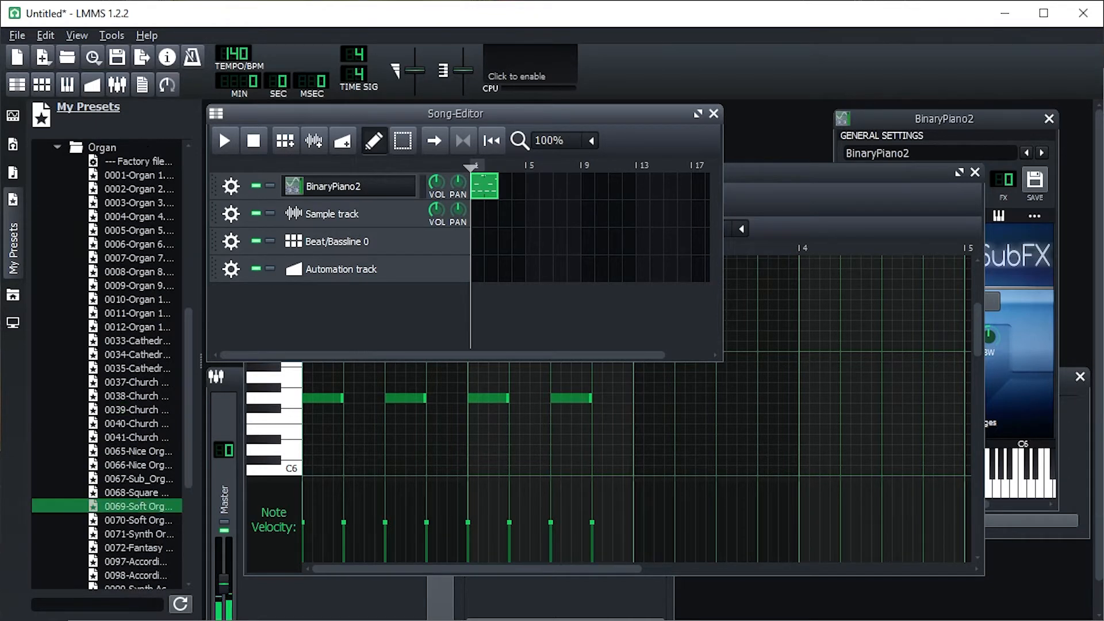
left_click(138, 437)
scroll(138, 424, "up", 6)
left_click(138, 424)
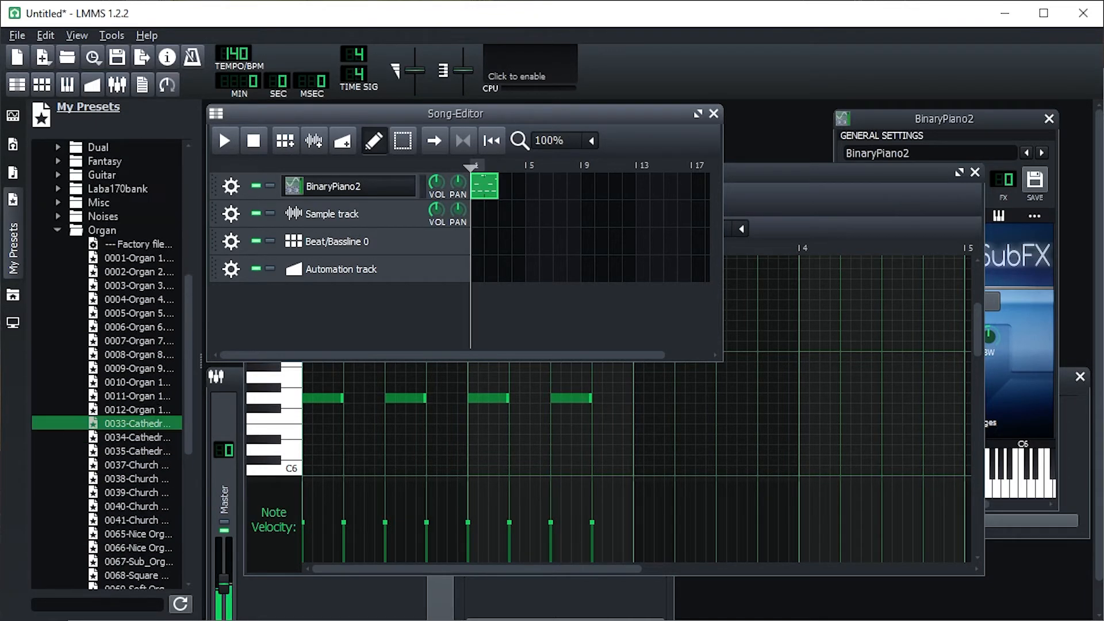
Step: Audition several presets in the Brass folder, including 0035 Analog and 0065 Simple Brass, and collapse the folder
scroll(138, 299, "up", 11)
left_click(138, 423)
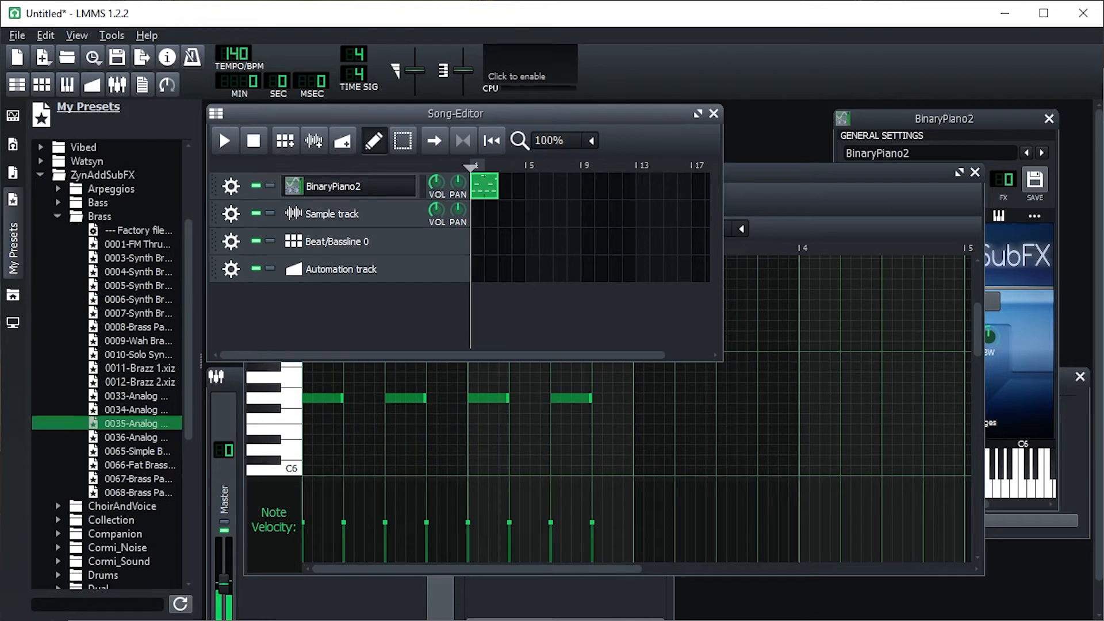
left_click(138, 479)
left_click(138, 451)
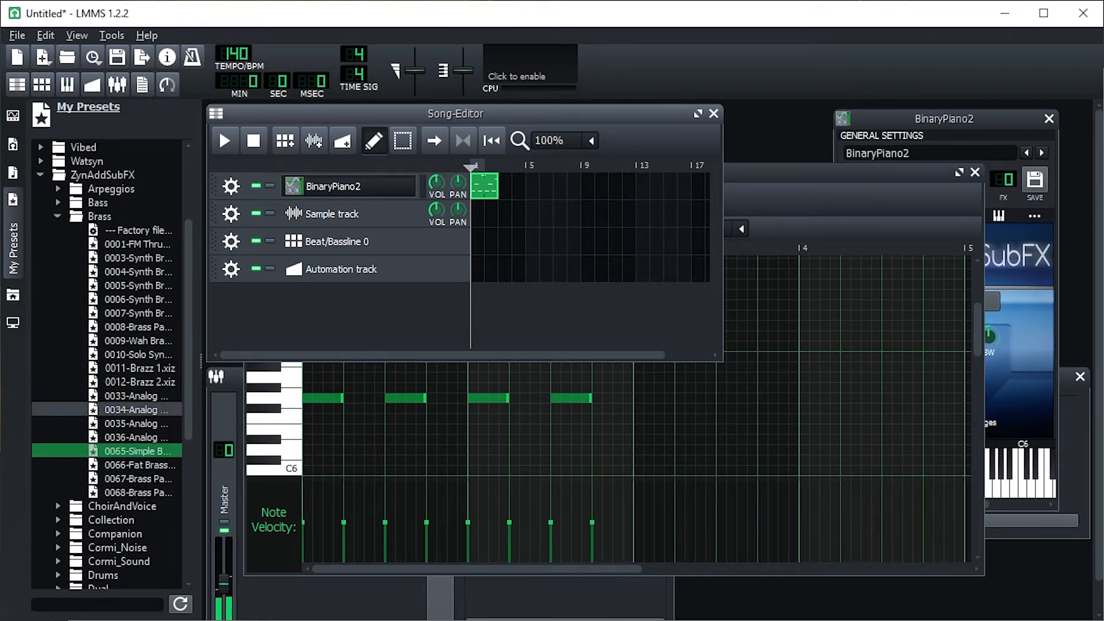
left_click(138, 327)
left_click(57, 216)
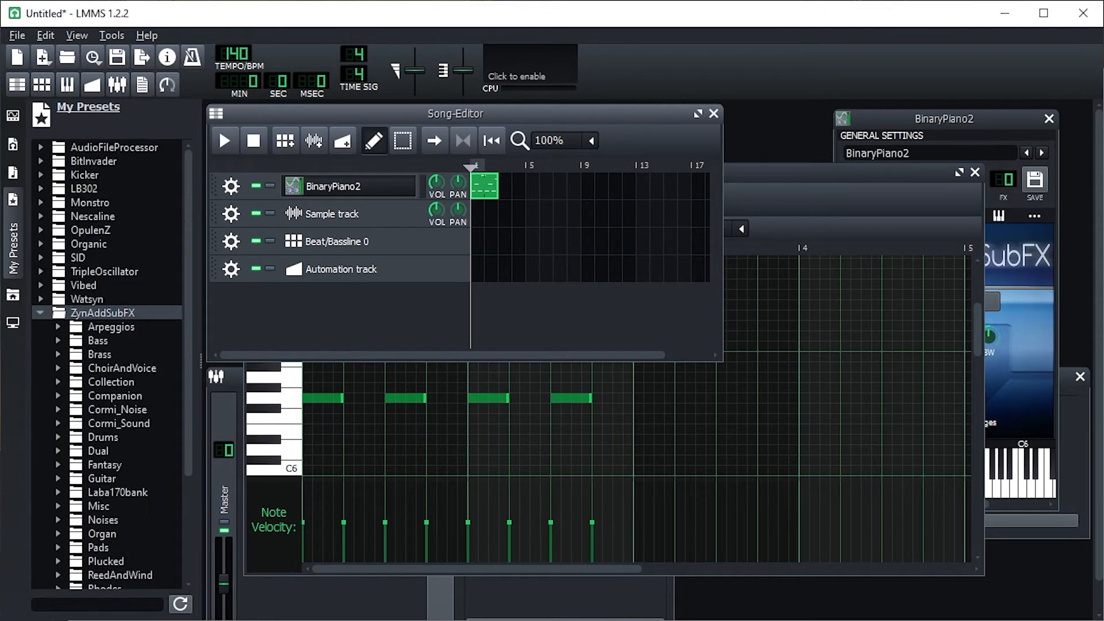
Step: Collapse the ZynAddSubFX presets folder, switch the browser to My Samples and expand the drums folder
left_click(40, 313)
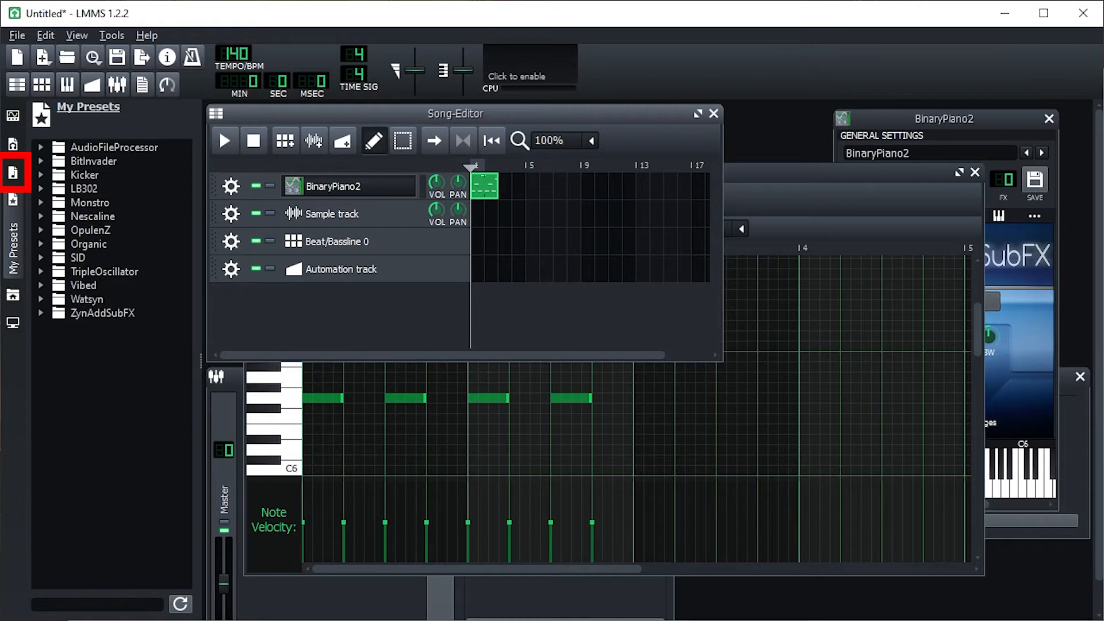
left_click(12, 172)
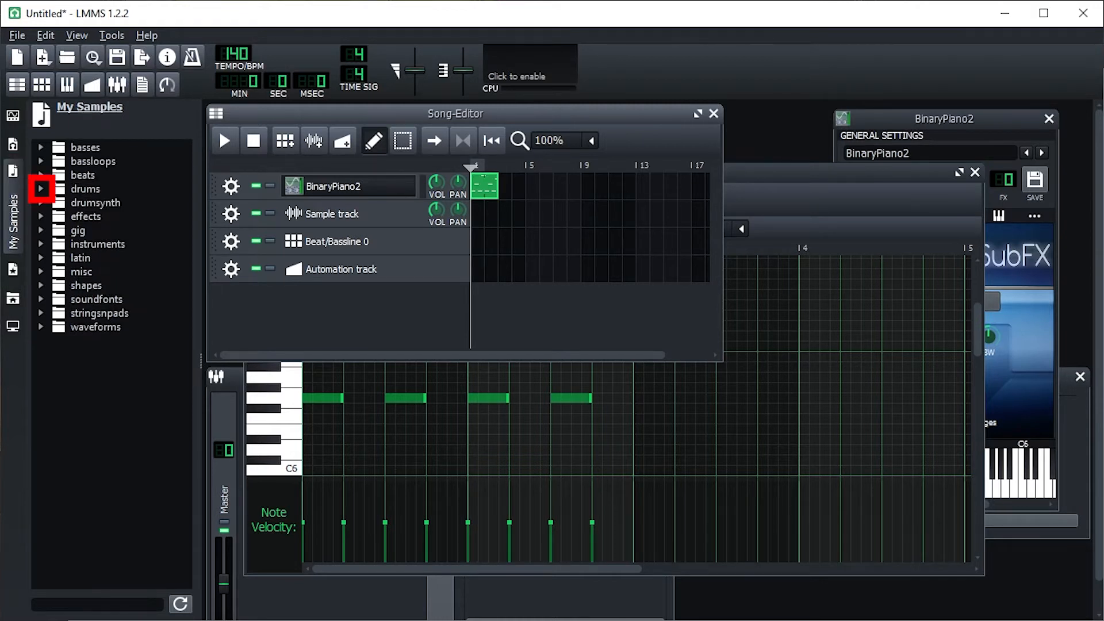
left_click(40, 188)
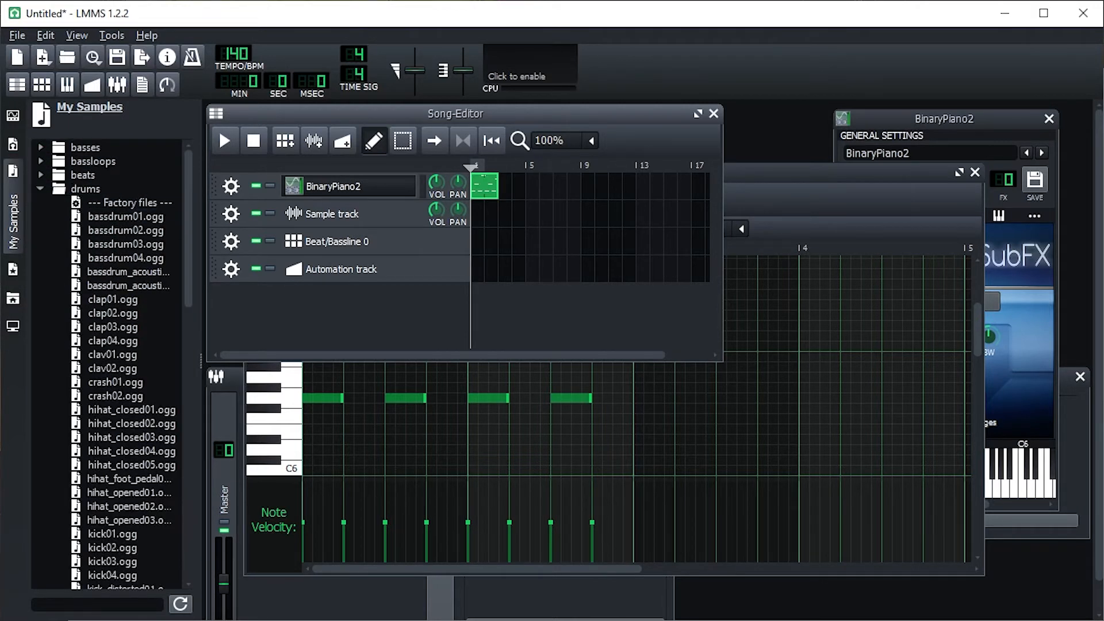
Step: Audition bass drum, clap and closed hi-hat samples in the drums folder, including bassdrum01.ogg and hihat_closed04.ogg
left_click(128, 271)
left_click(112, 326)
left_click(126, 217)
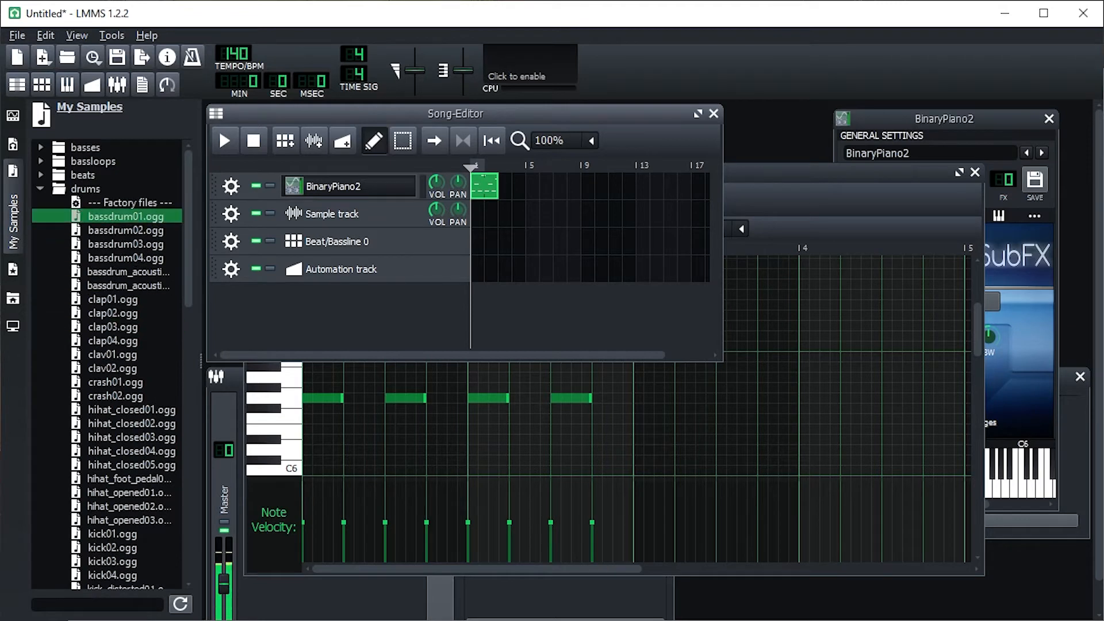
left_click(131, 410)
left_click(131, 451)
scroll(121, 437, "down", 3)
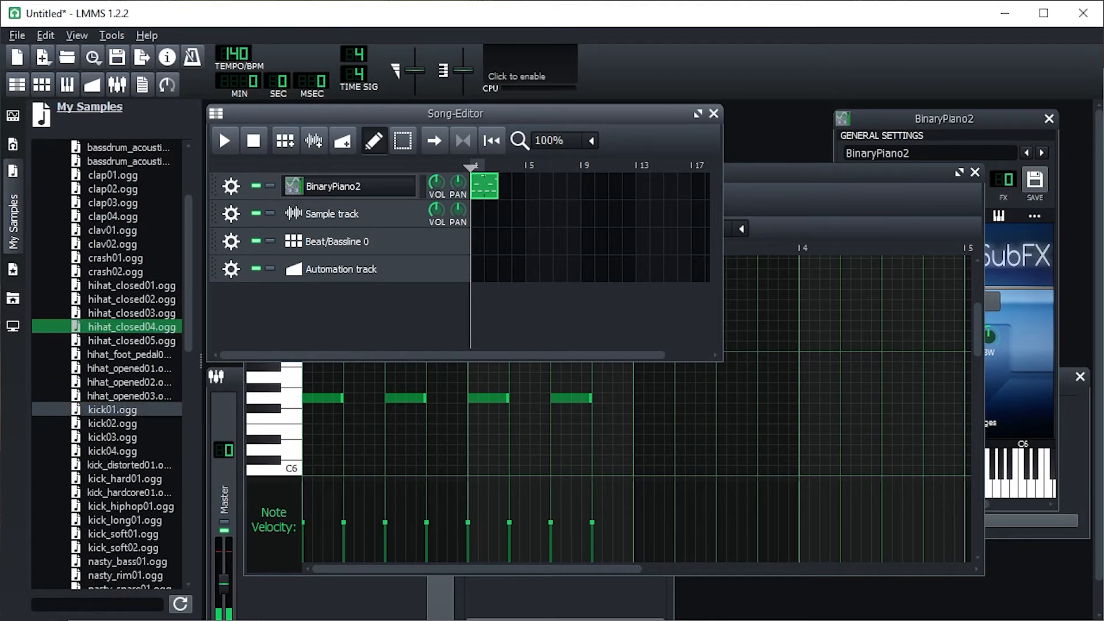
Step: Audition several kick samples and a rim sample in the drums folder, including kick01.ogg, kick_soft02.ogg and rim01.ogg
left_click(118, 410)
left_click(121, 479)
scroll(122, 460, "down", 3)
left_click(123, 424)
scroll(123, 437, "down", 2)
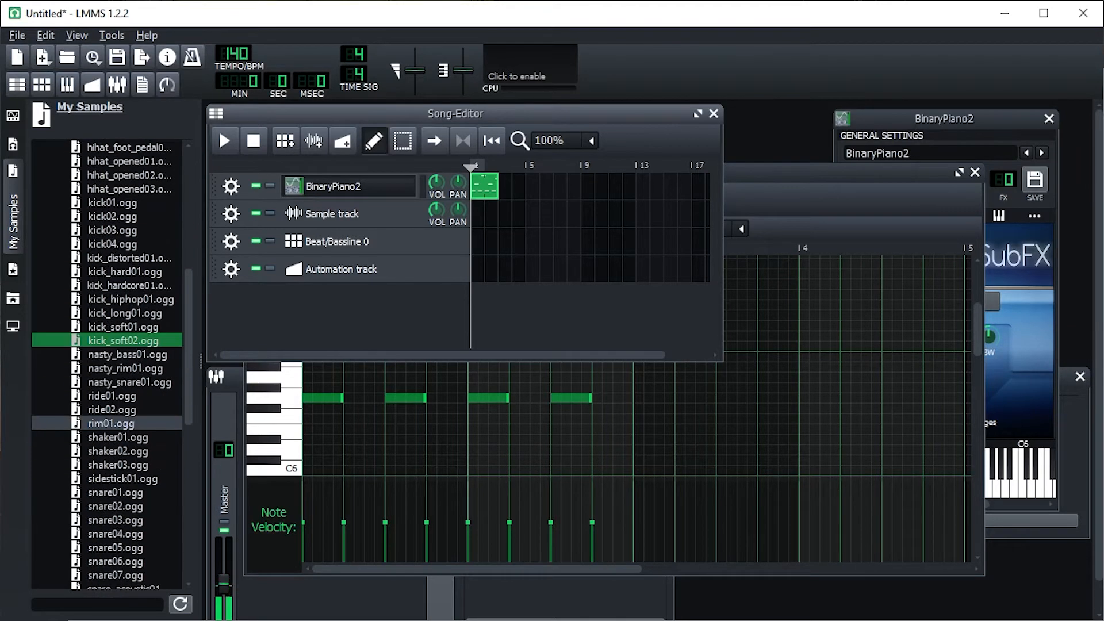
left_click(117, 423)
Step: Audition and compare the snare samples in the drums folder, ending on snare02.ogg
scroll(118, 428, "down", 4)
left_click(118, 395)
left_click(118, 341)
left_click(117, 381)
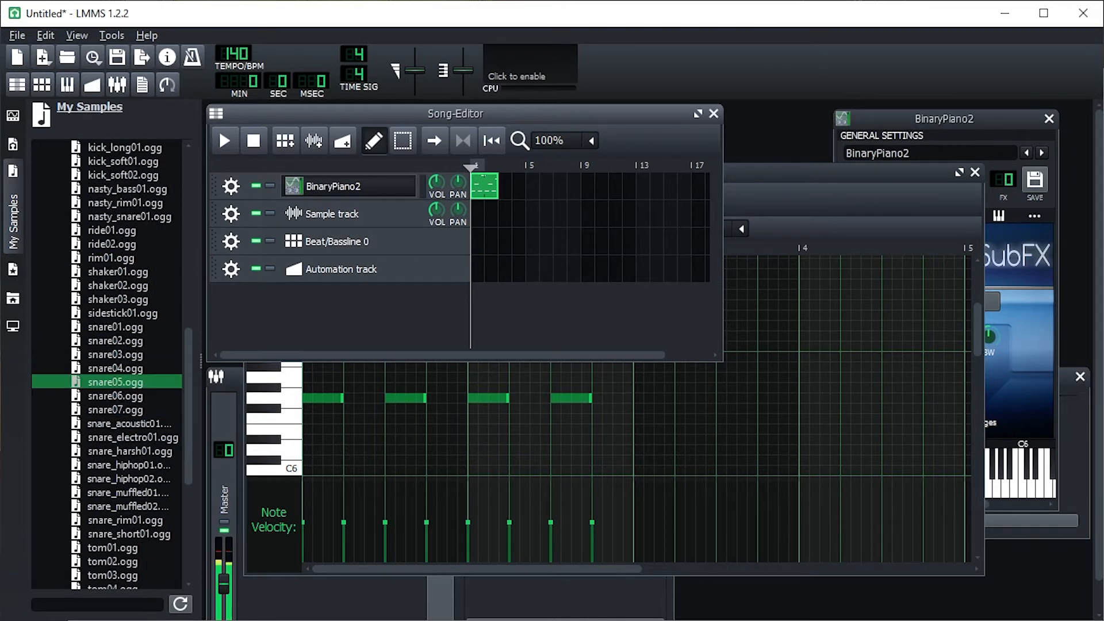
left_click(116, 355)
left_click(116, 326)
left_click(116, 341)
left_click(116, 382)
left_click(118, 423)
left_click(117, 409)
left_click(117, 340)
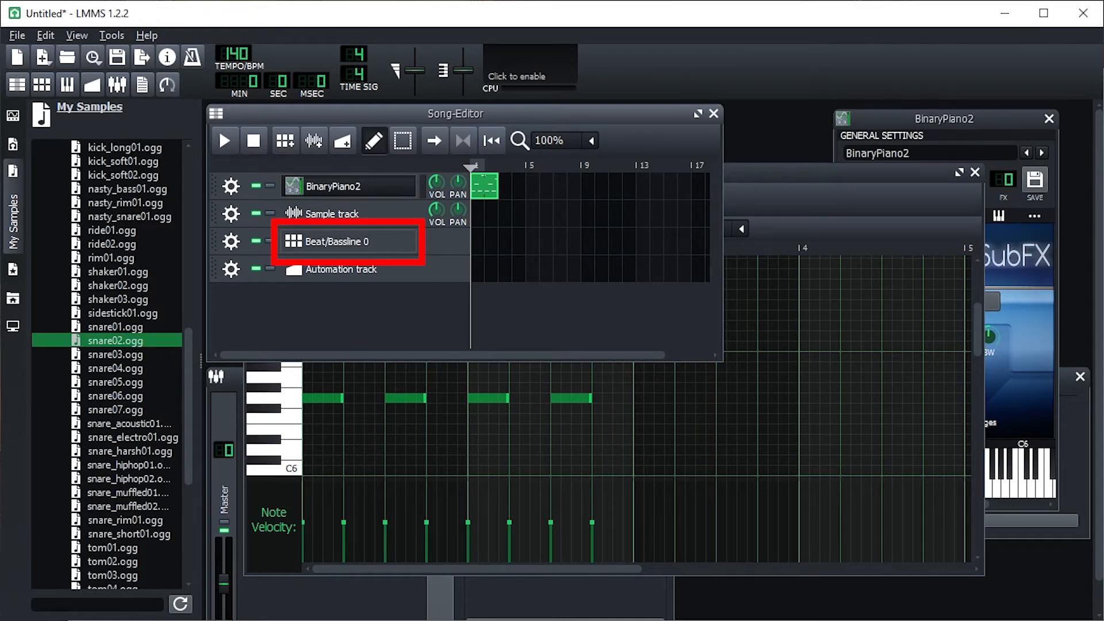
Step: Open Beat/Bassline 0 in the Beat+Bassline Editor and add a two-bar block at bar 1 of its Song-Editor track
left_click(347, 241)
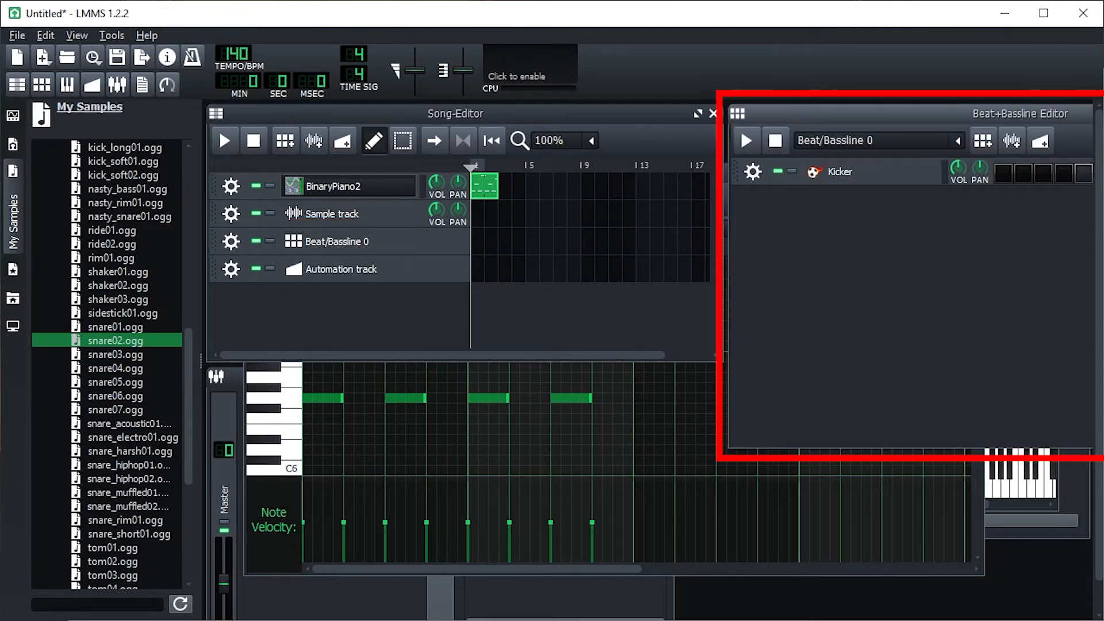
left_click_drag(897, 113, 739, 148)
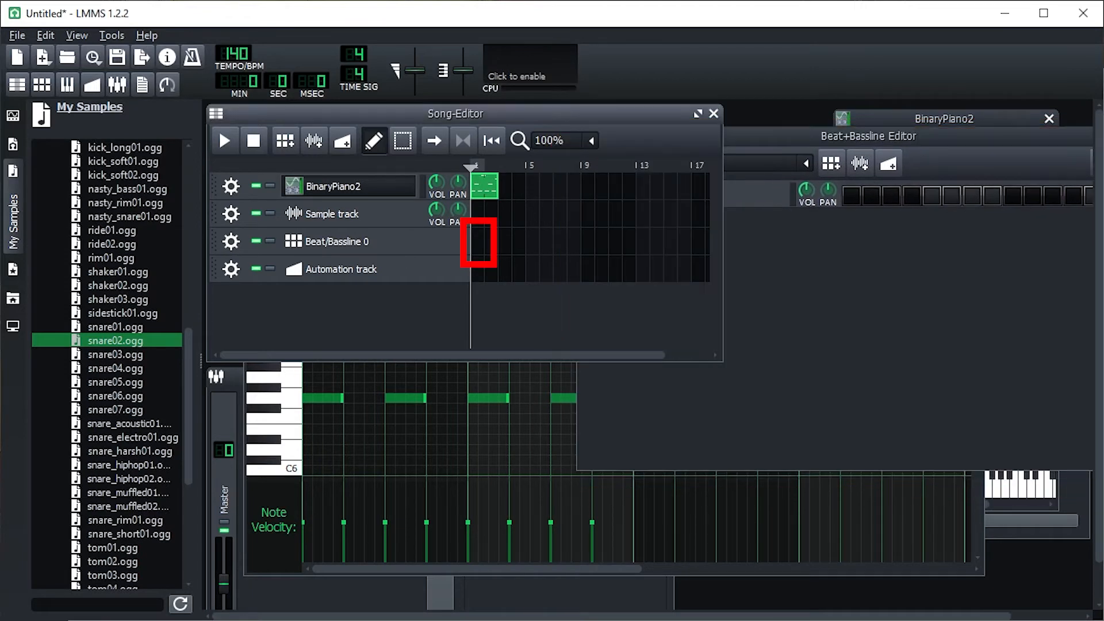
double_click(482, 242)
left_click_drag(483, 241, 498, 241)
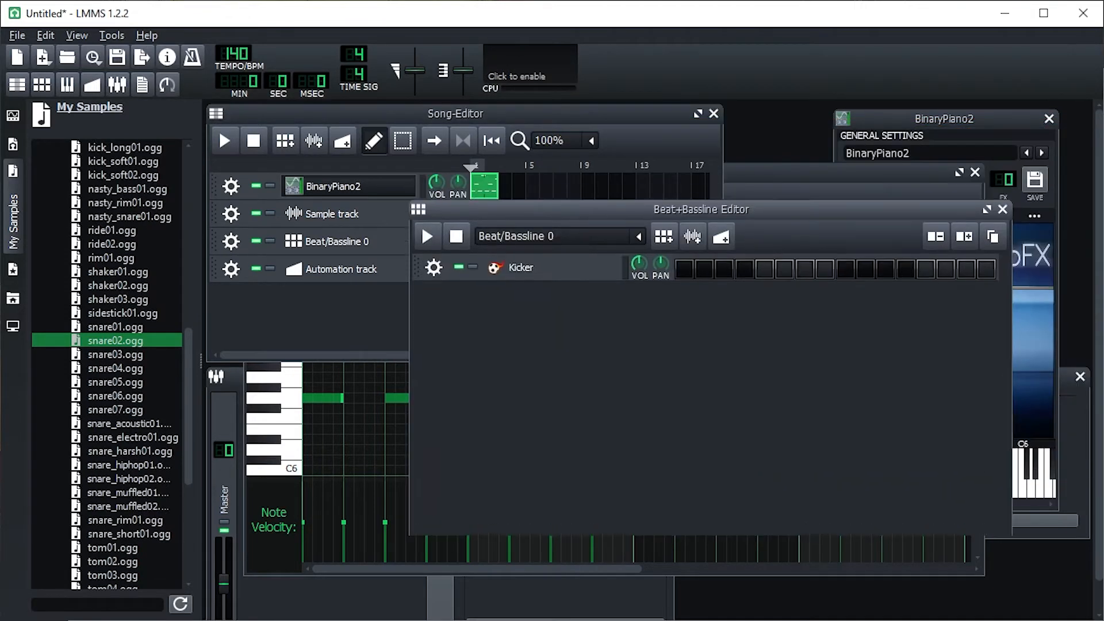
left_click_drag(702, 209, 744, 205)
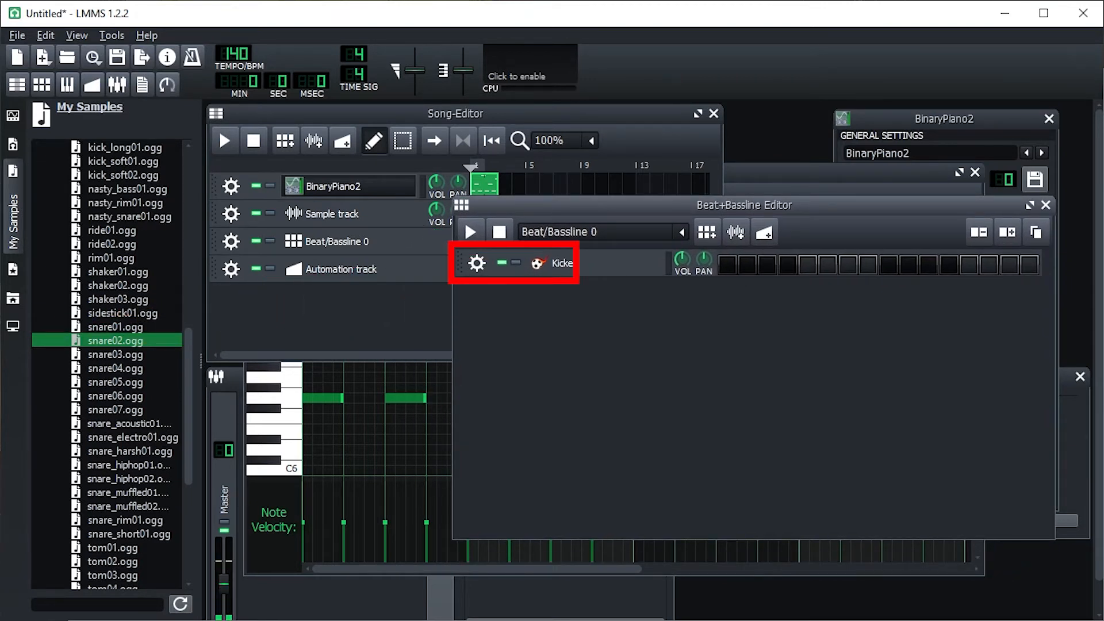
Step: Add snare02.ogg as a track in the Beat+Bassline Editor and remove the Kicker track
left_click_drag(115, 340, 563, 264)
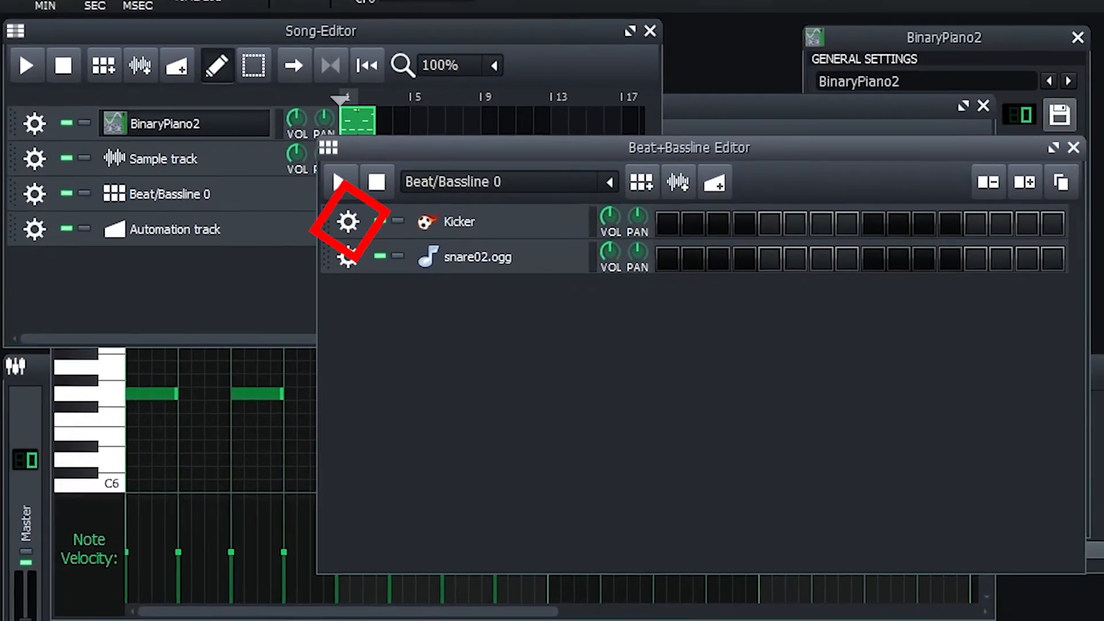
left_click(477, 262)
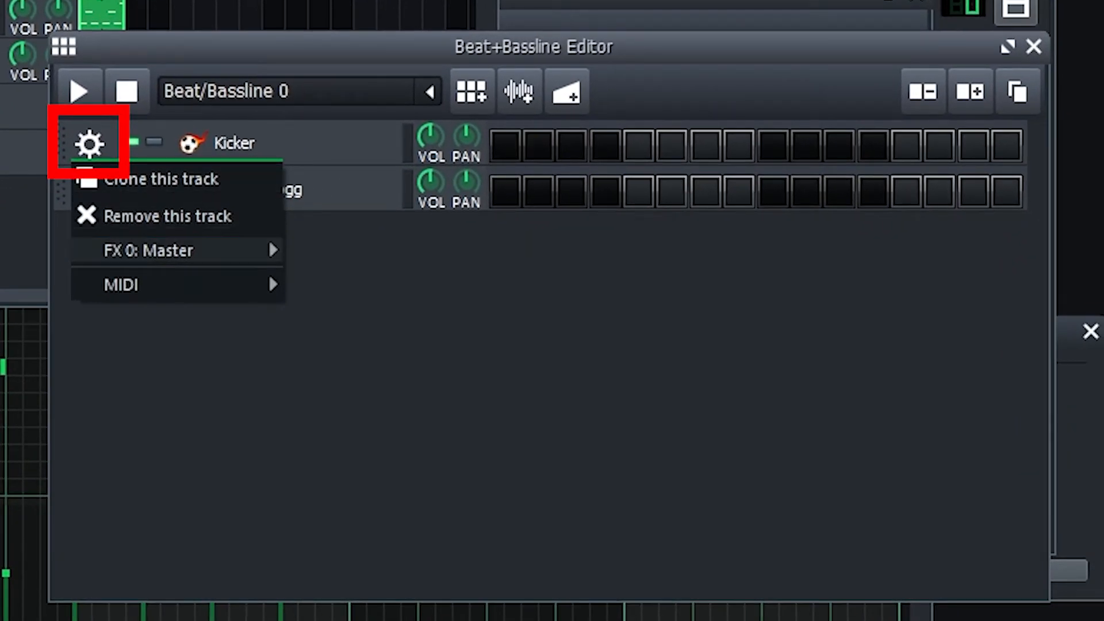
left_click(166, 215)
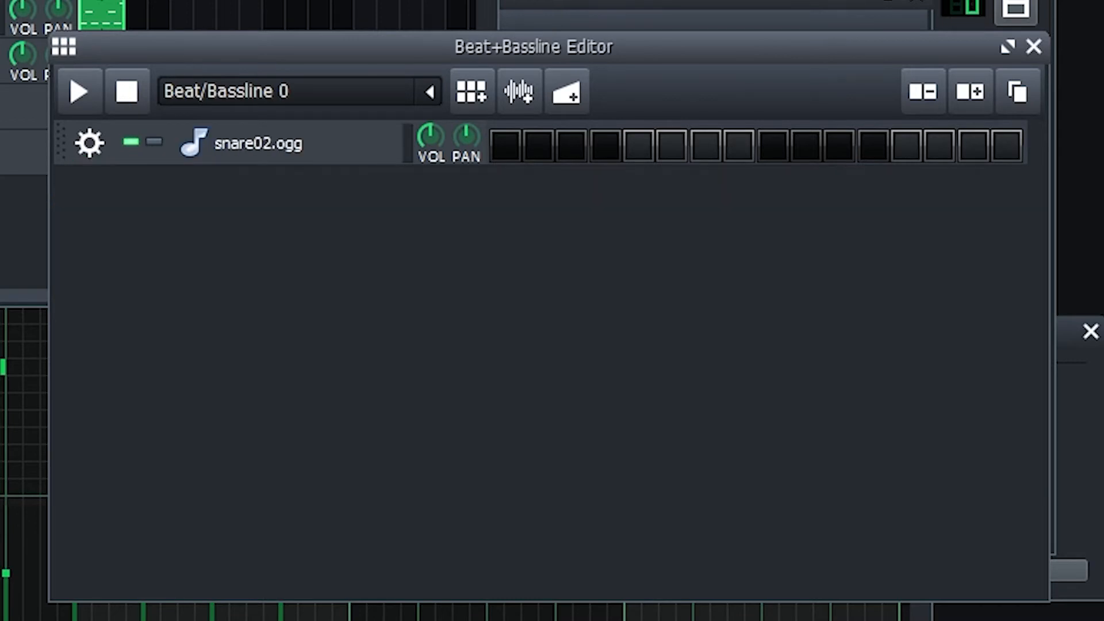
Step: Program the snare02.ogg beat on steps 1, 3 and 9 while the pattern plays, and stop playback
left_click(78, 91)
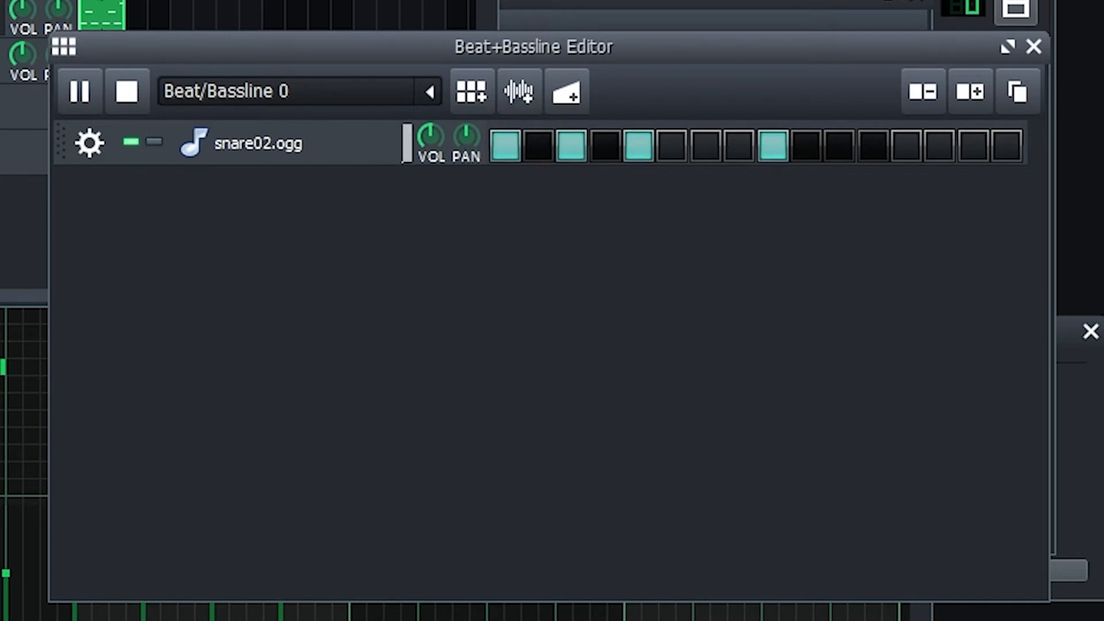
left_click(638, 146)
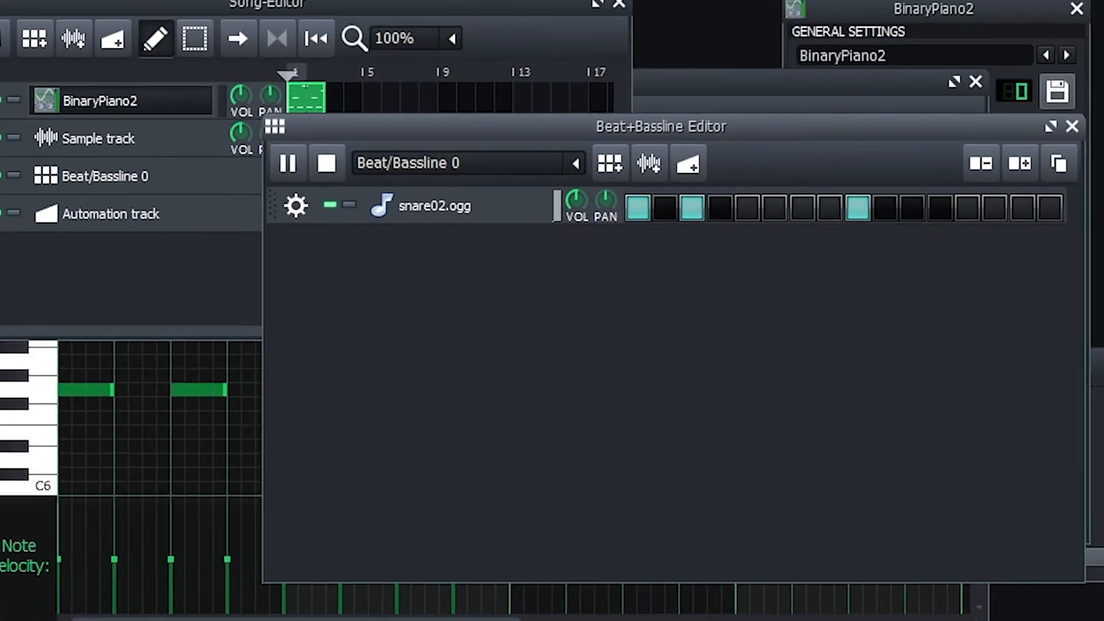
key("space")
Step: Play the song, loop its first two bars by setting the loop end at bar 3 and enabling loop points, and test the loop
left_click(225, 140)
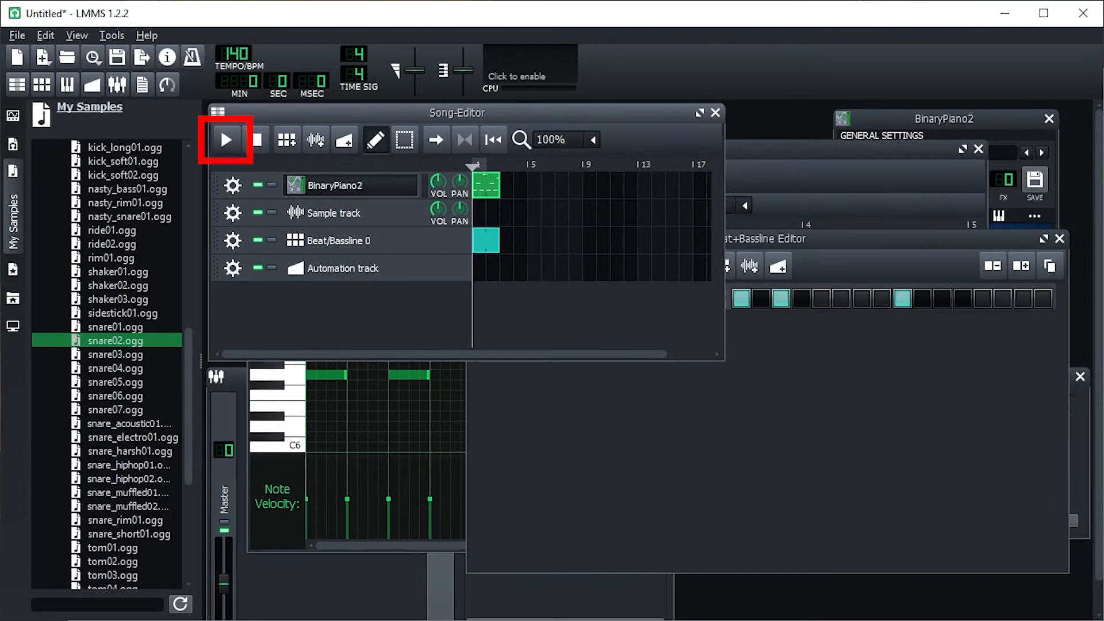
left_click(225, 141)
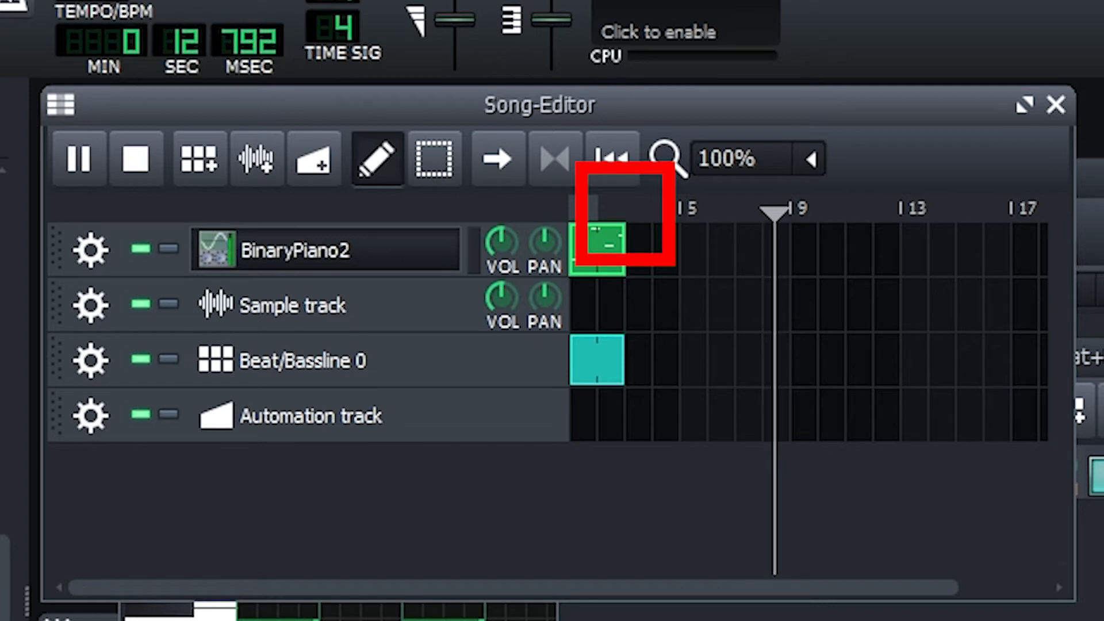
right_click(626, 208)
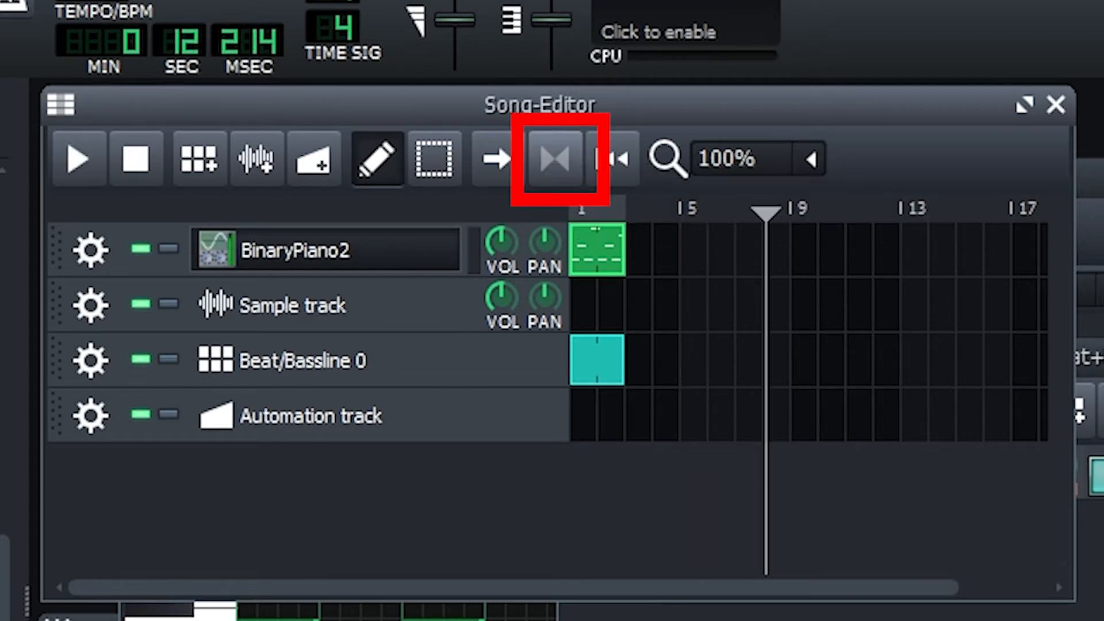
left_click(555, 158)
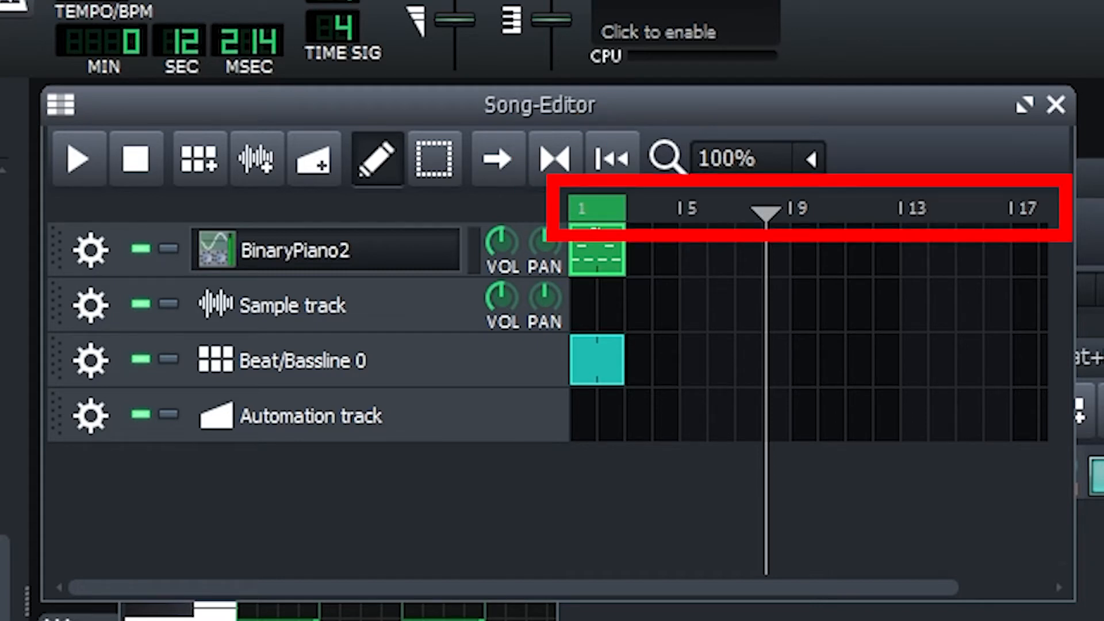
key("space")
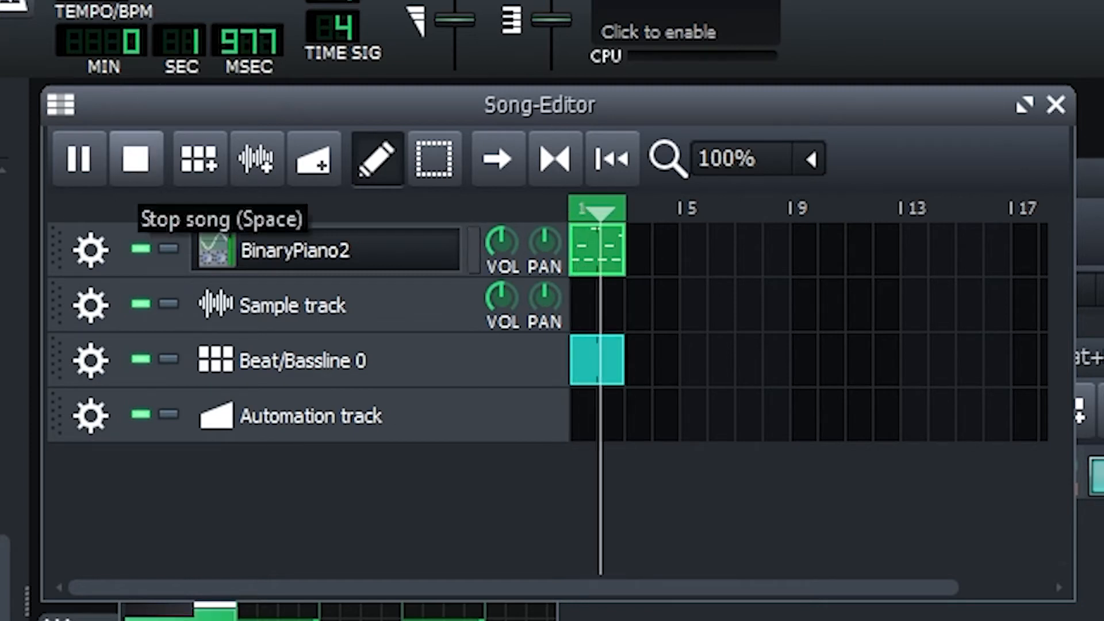
key("space")
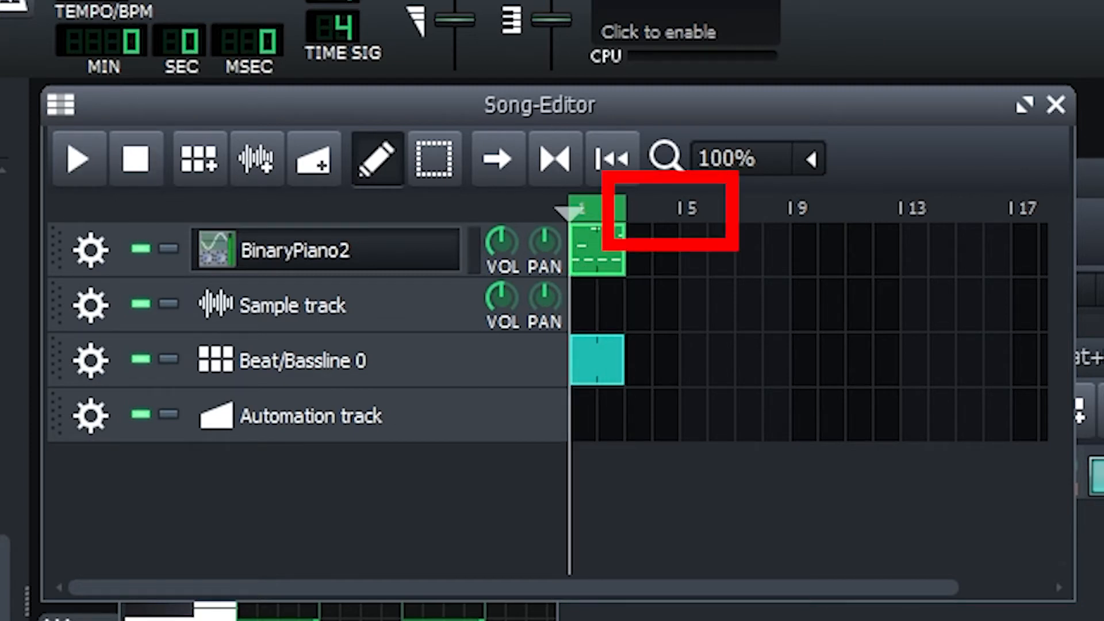
Step: Extend the loop end to bar 5, arrange a BinaryPiano2 clip copy and the moved Beat/Bassline block at bar 3, and play the loop
right_click(681, 208)
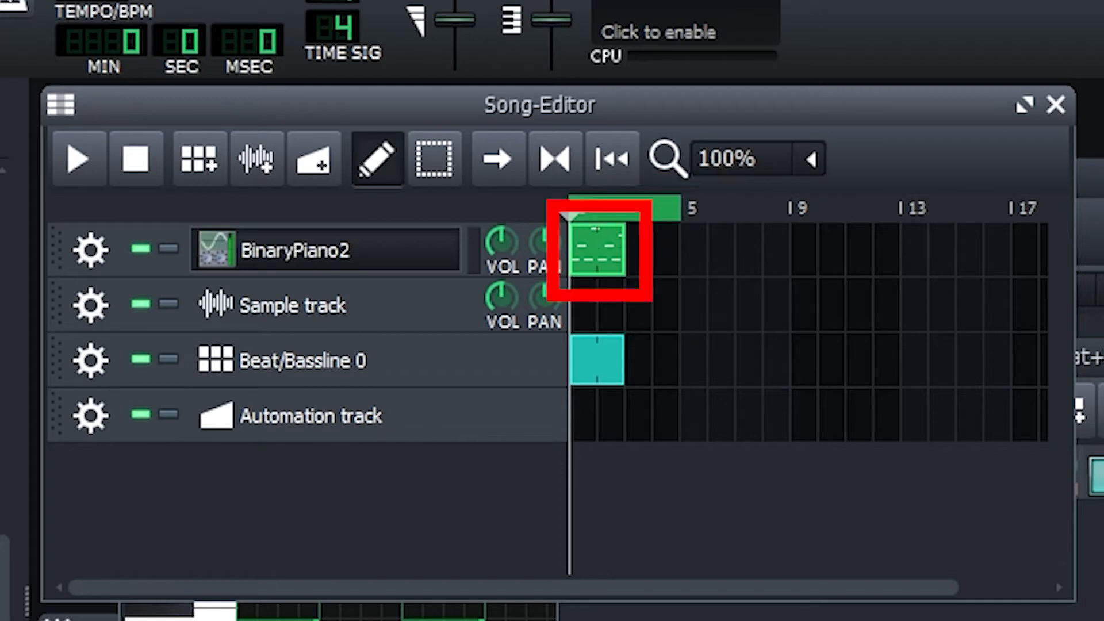
mouse_move(598, 250)
left_mouse_down("ctrl")
mouse_move(680, 250)
mouse_move(652, 249)
left_mouse_up("ctrl")
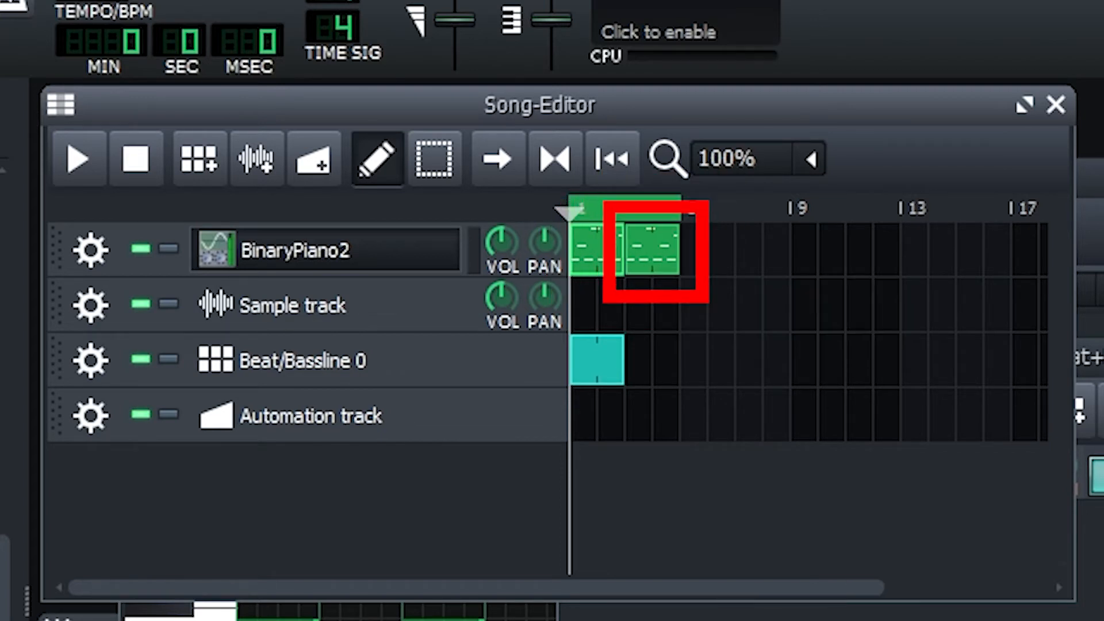
left_click_drag(597, 359, 652, 359)
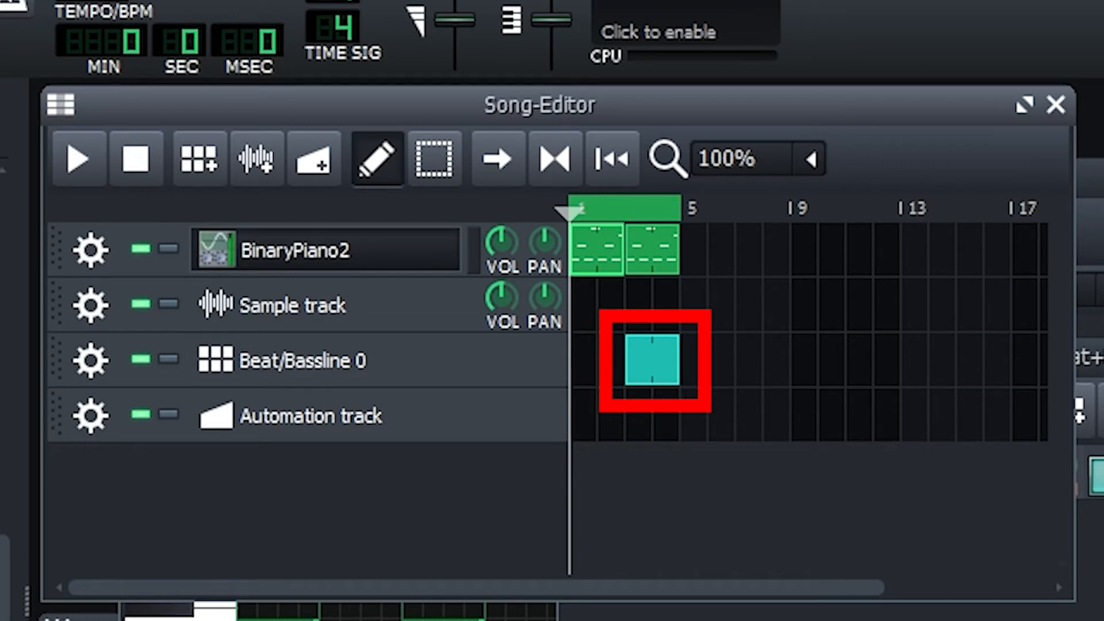
key("space")
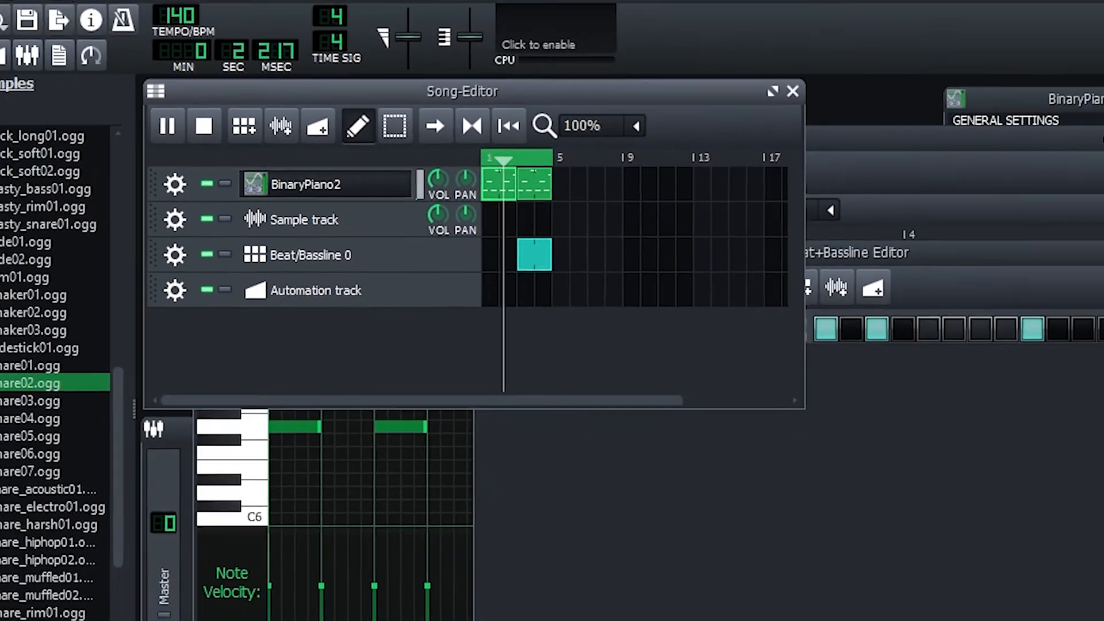
Step: Open the effects chain of the snare02.ogg instrument and add the Freeverb effect, searching the effects for "verb"
key("F6")
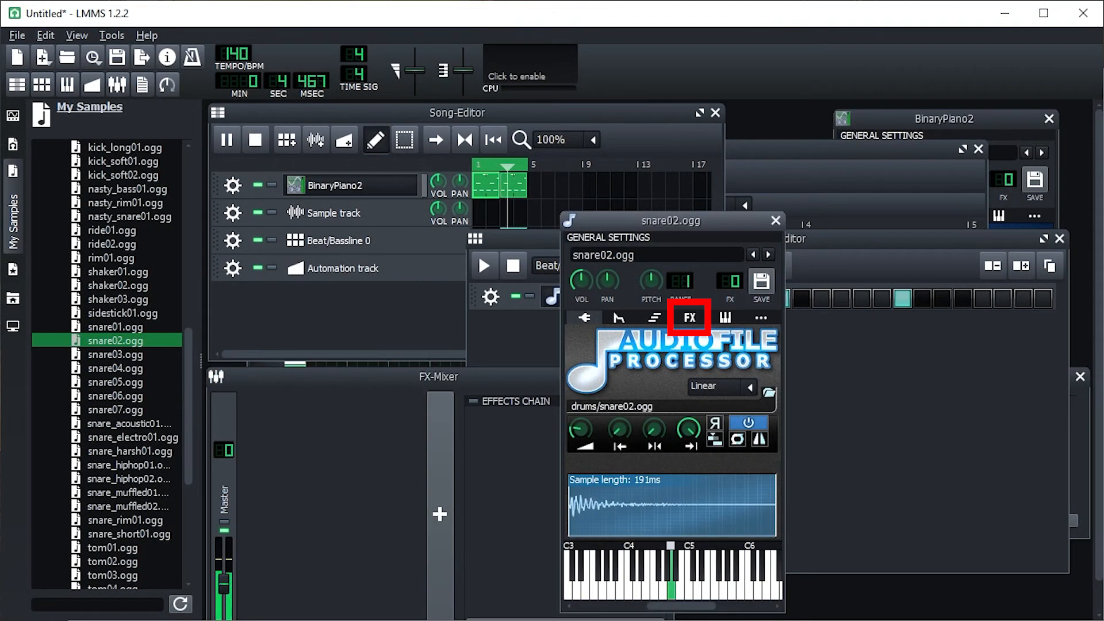
left_click(689, 318)
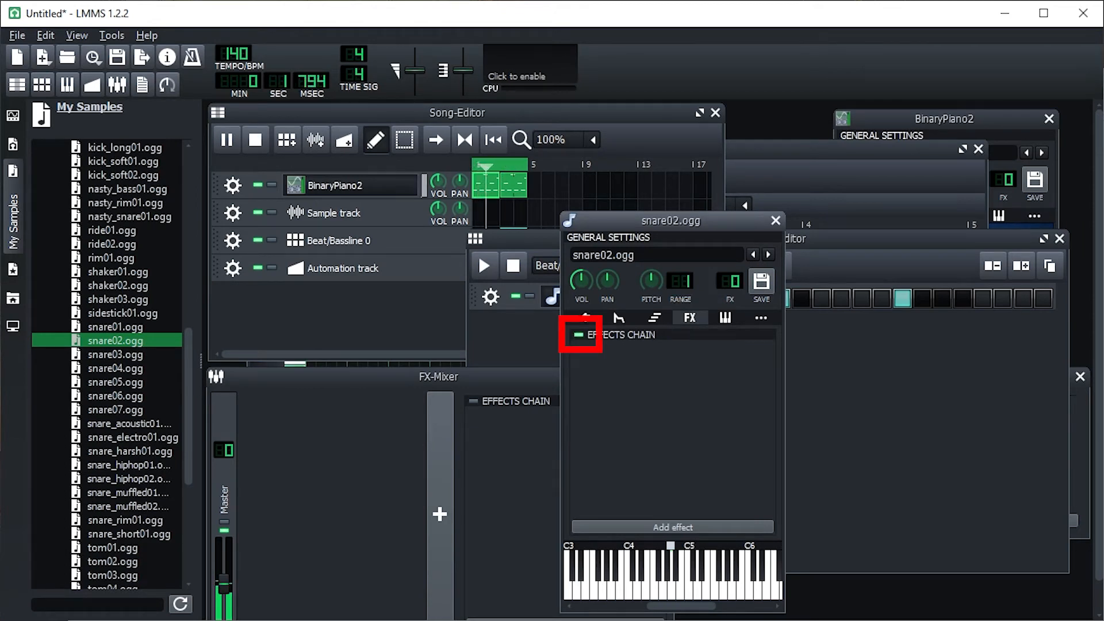
left_click(673, 527)
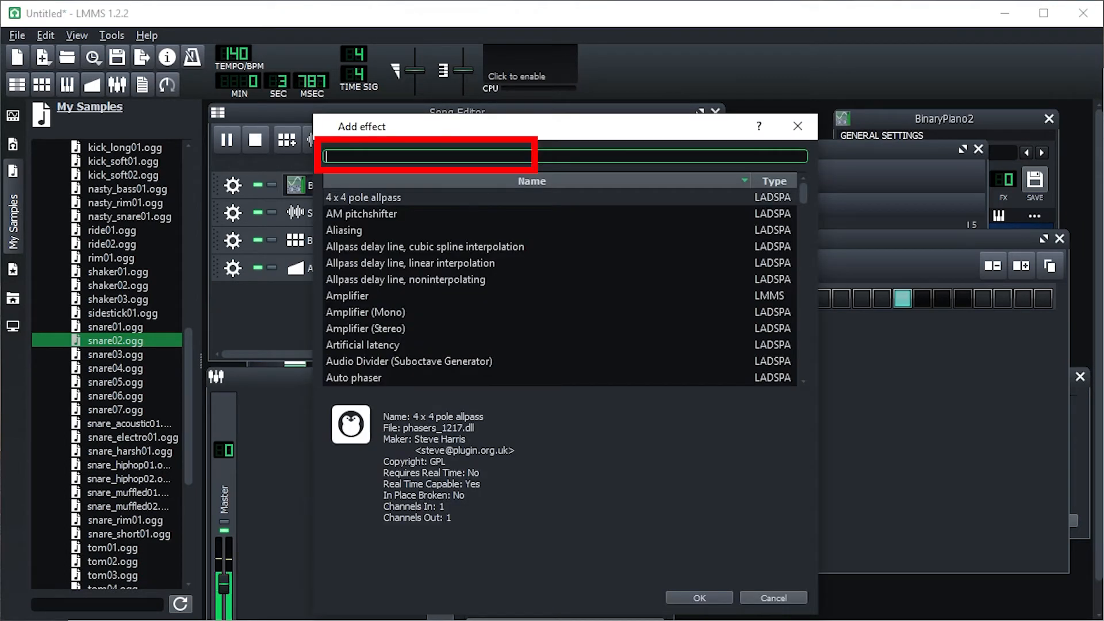
type("verb")
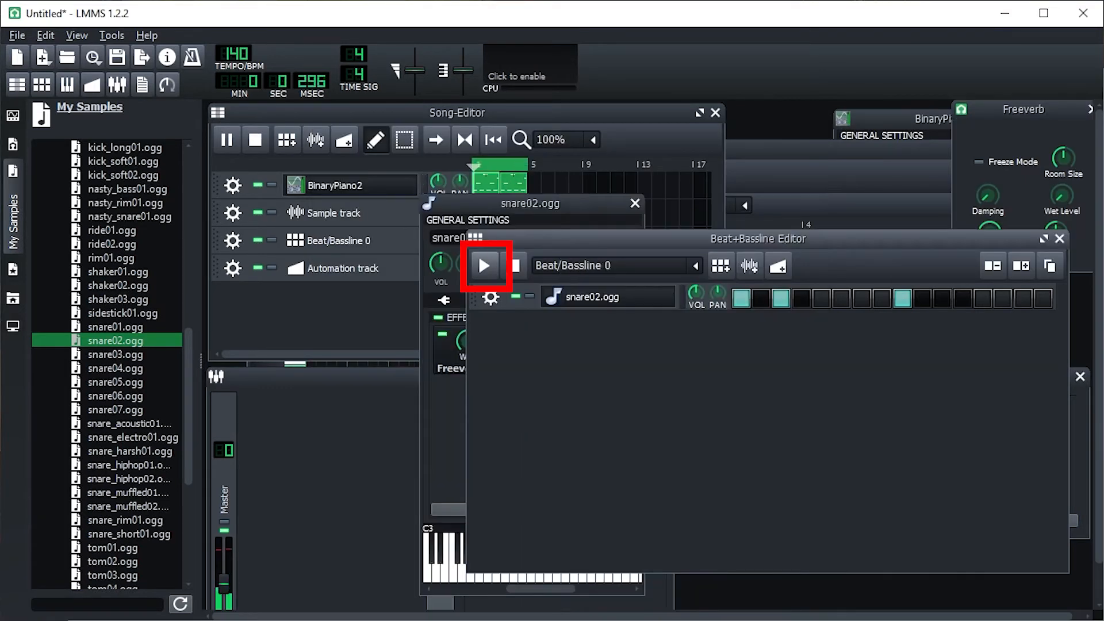
Step: Open the Freeverb controls, raise Room Size near maximum, Damping and Wet Level to about half, increase Width, and lower Dry Level to about a third
left_click(529, 204)
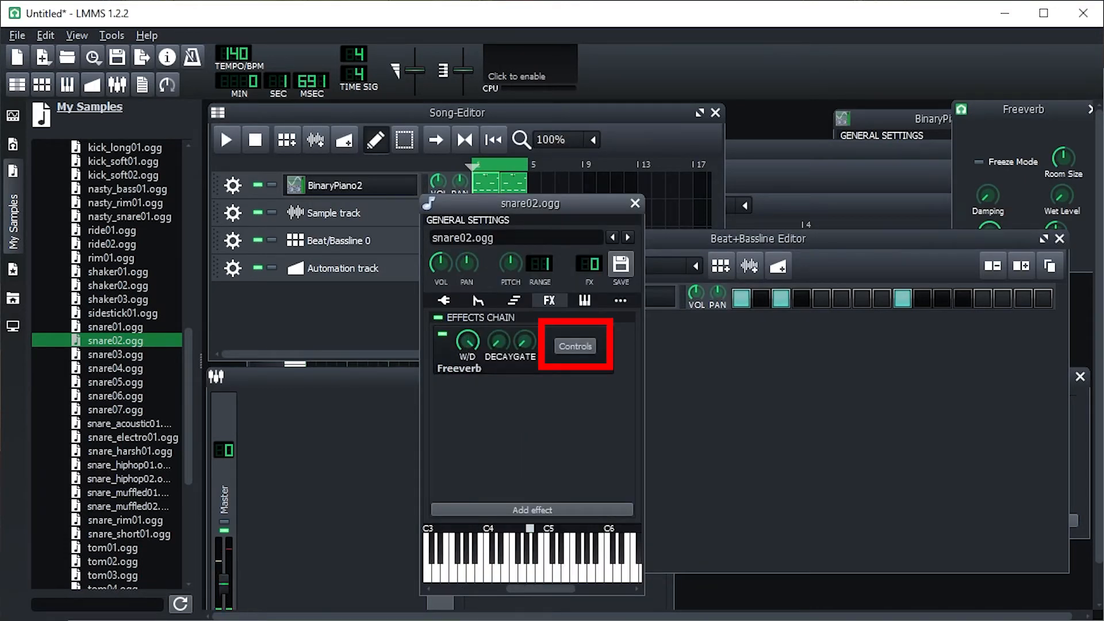
left_click(575, 346)
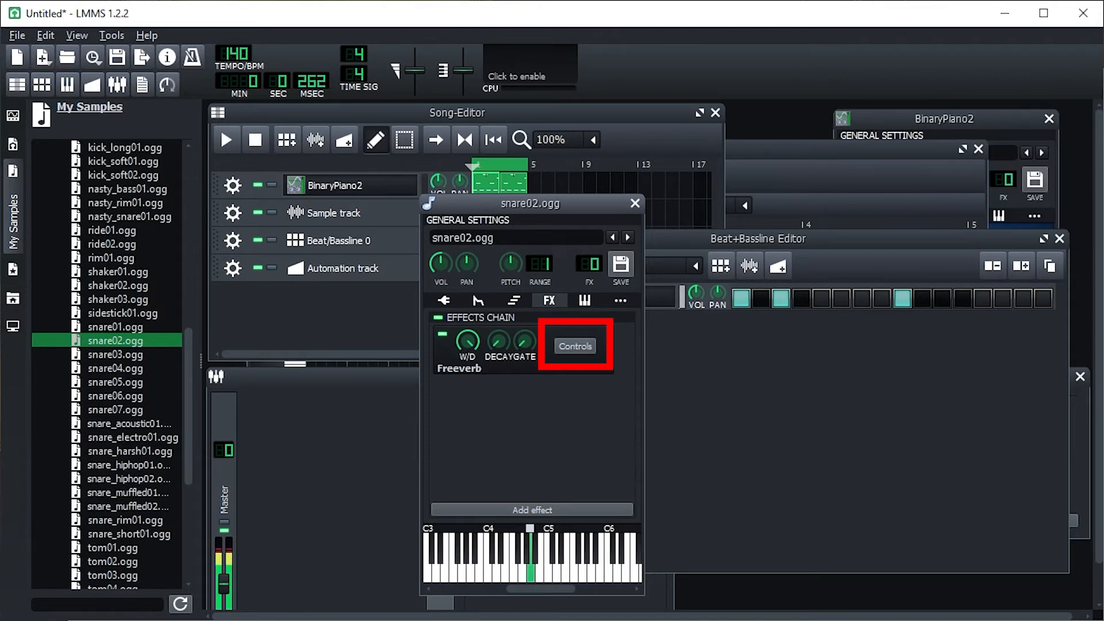
left_click(575, 346)
left_click_drag(812, 193, 812, 142)
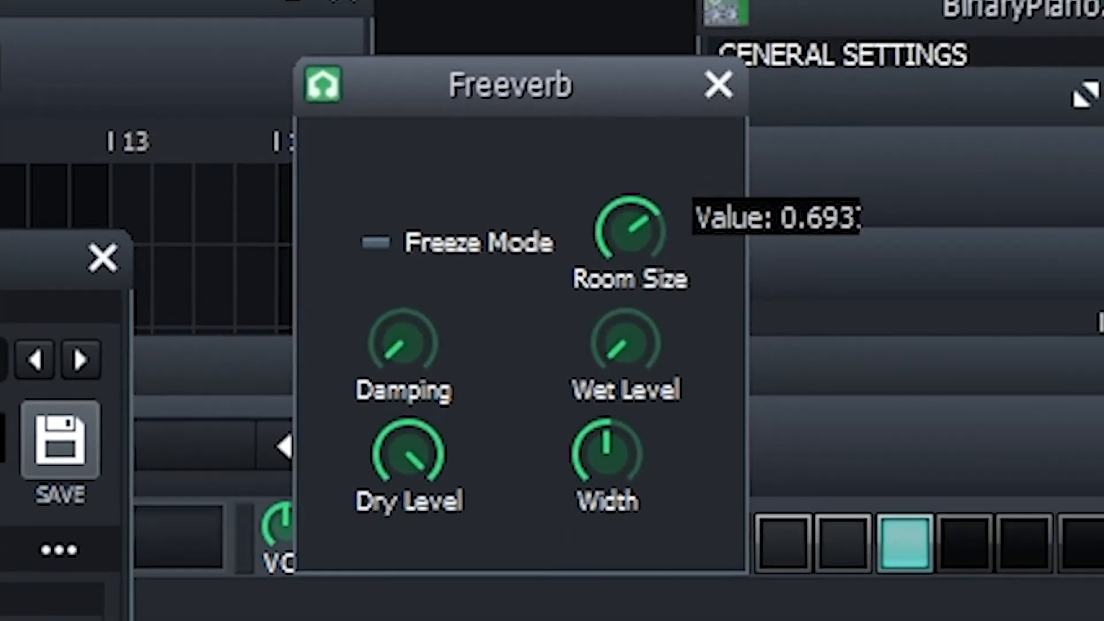
left_click_drag(626, 340, 625, 316)
left_click_drag(402, 339, 402, 310)
left_click_drag(408, 454, 408, 482)
left_click_drag(607, 455, 607, 433)
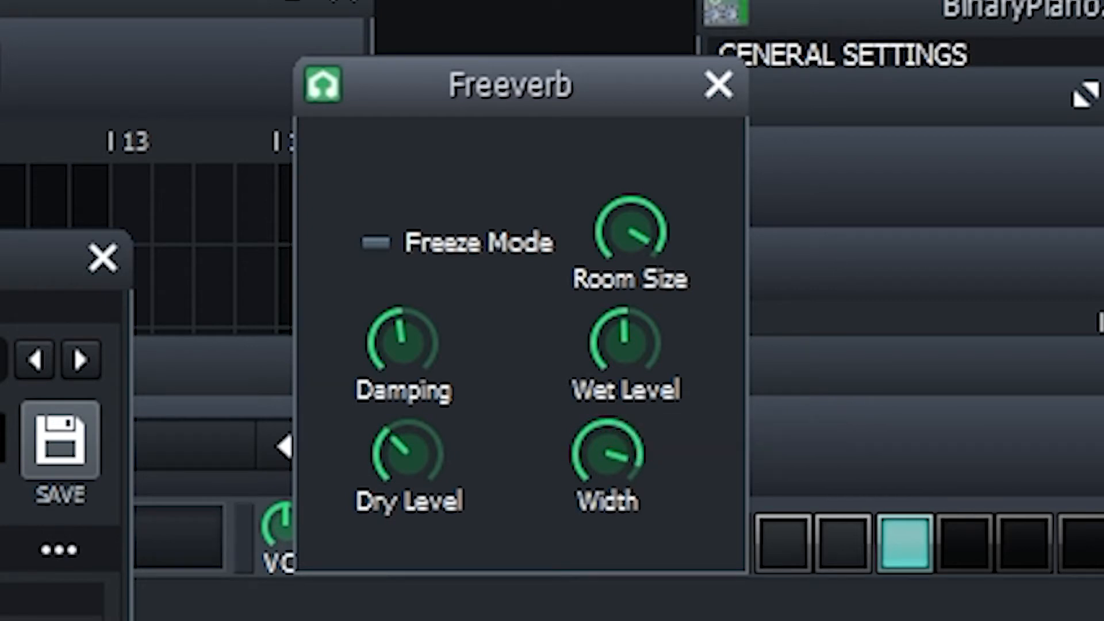
Step: Fine-tune Freeverb's Room Size, set Wet Level slightly above half, and play the loop to hear the snare's reverb
left_click_drag(630, 230, 631, 212)
left_click_drag(625, 339, 625, 348)
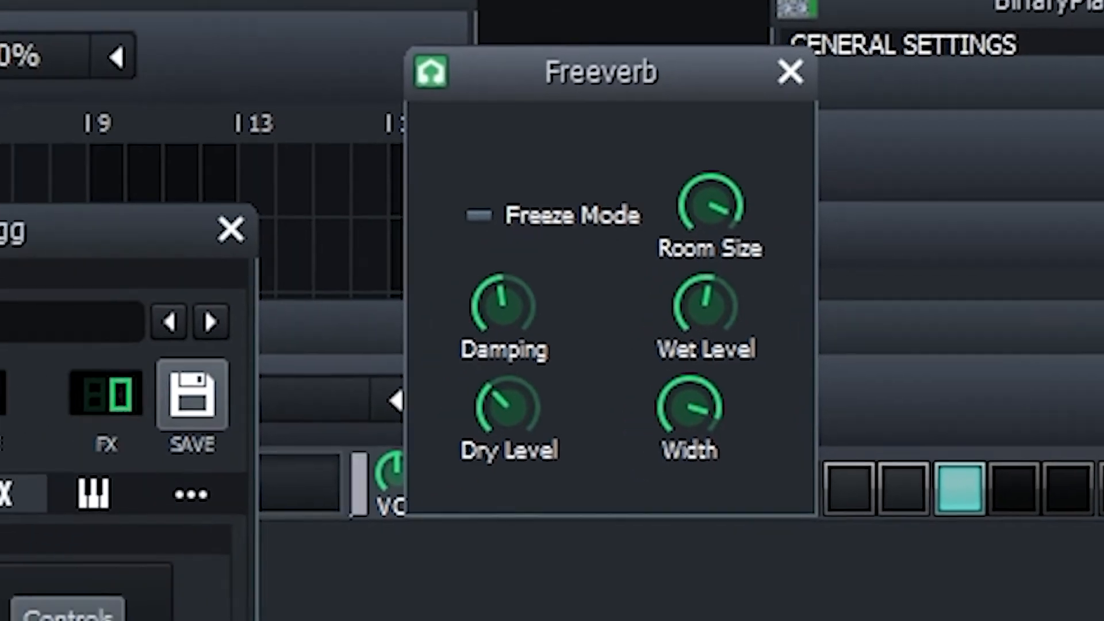
left_click(719, 86)
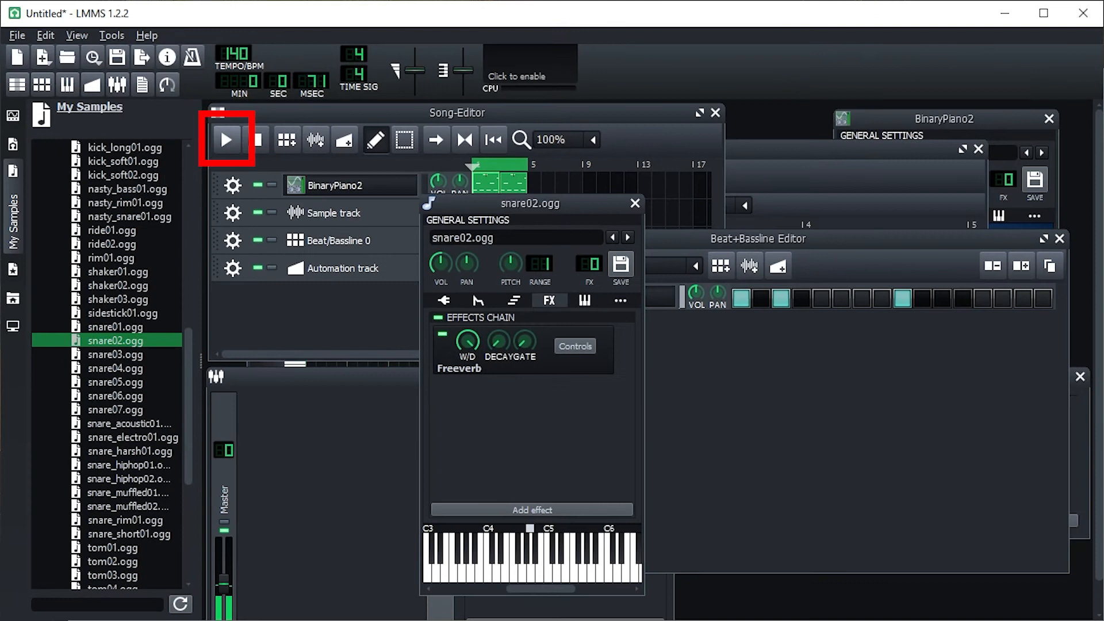
left_click(228, 140)
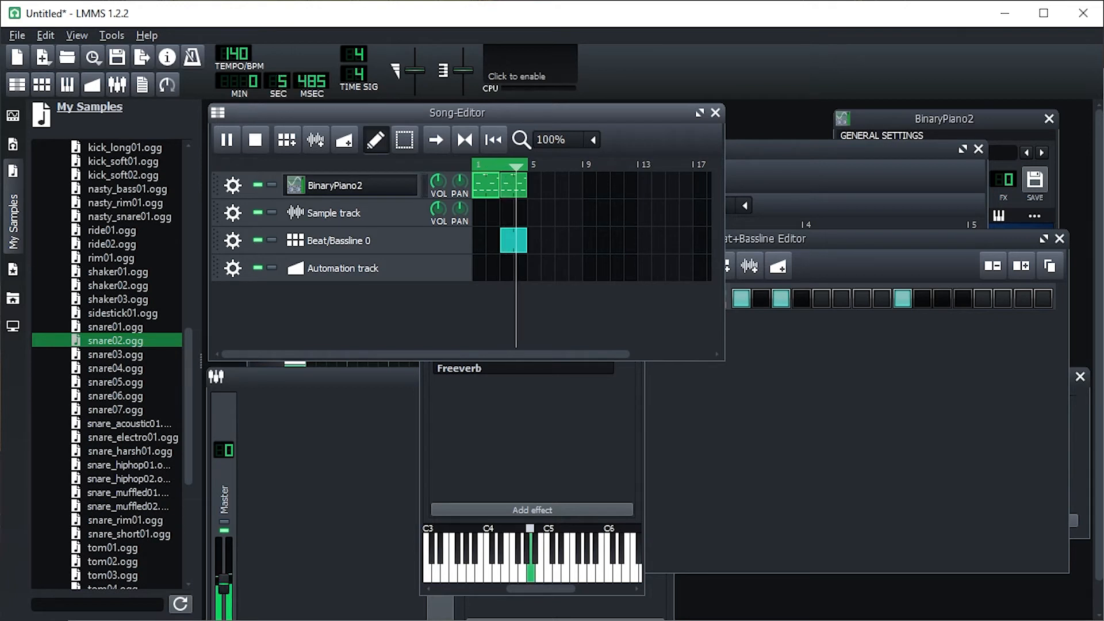
key("space")
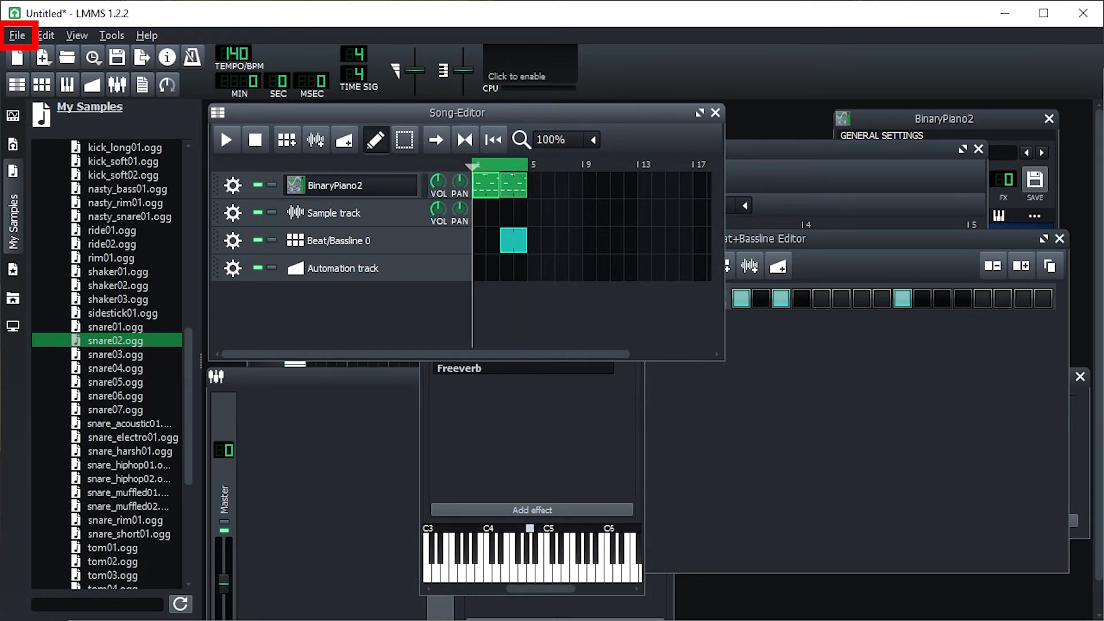
Step: Export the project as a WAV file named simple-music-loop in the simple-music-loop downloads folder
left_click(17, 35)
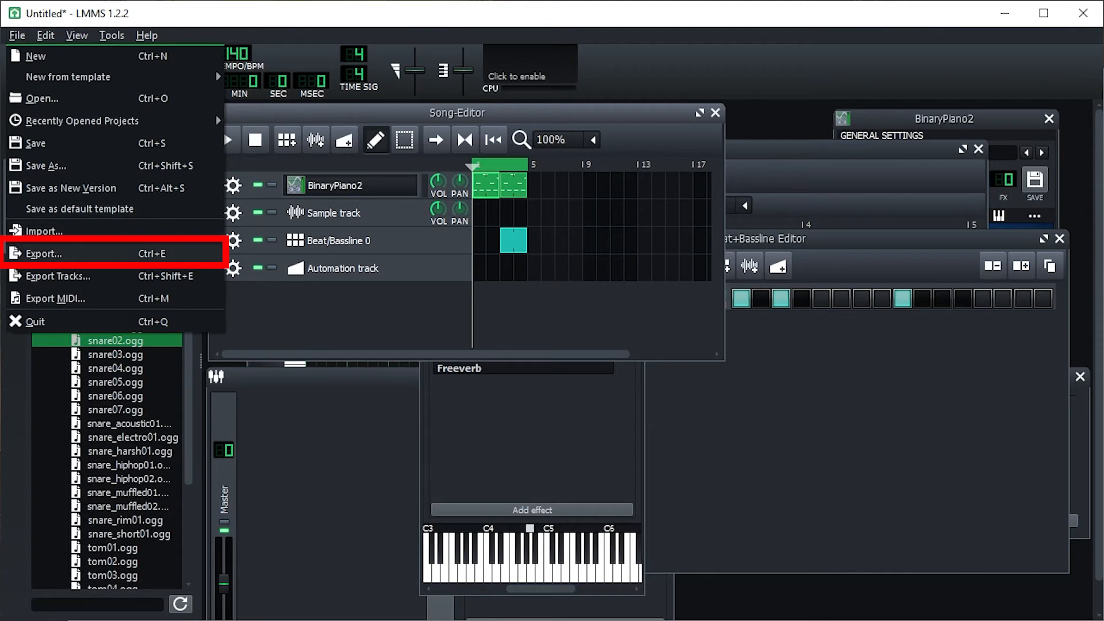
left_click(43, 254)
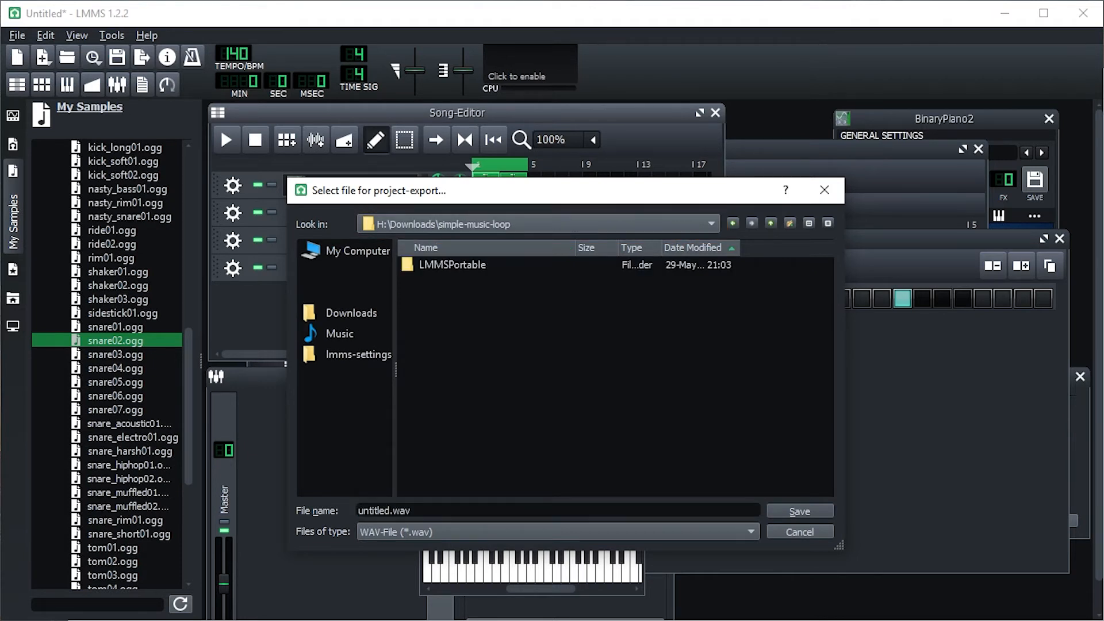
left_click(386, 511)
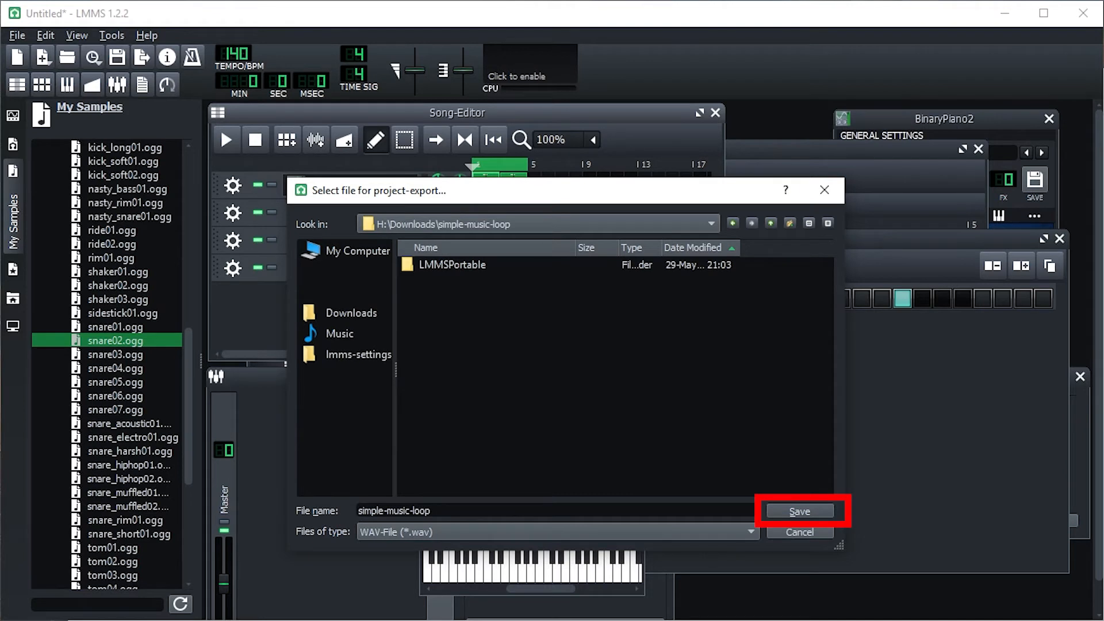
key("Return")
left_click(402, 173)
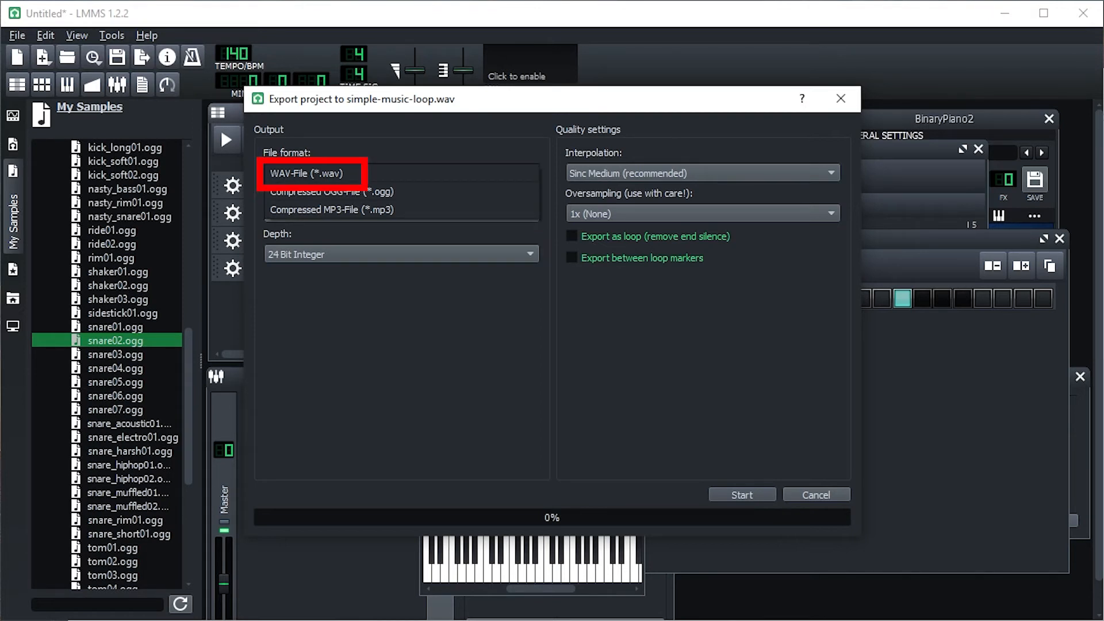
left_click(306, 173)
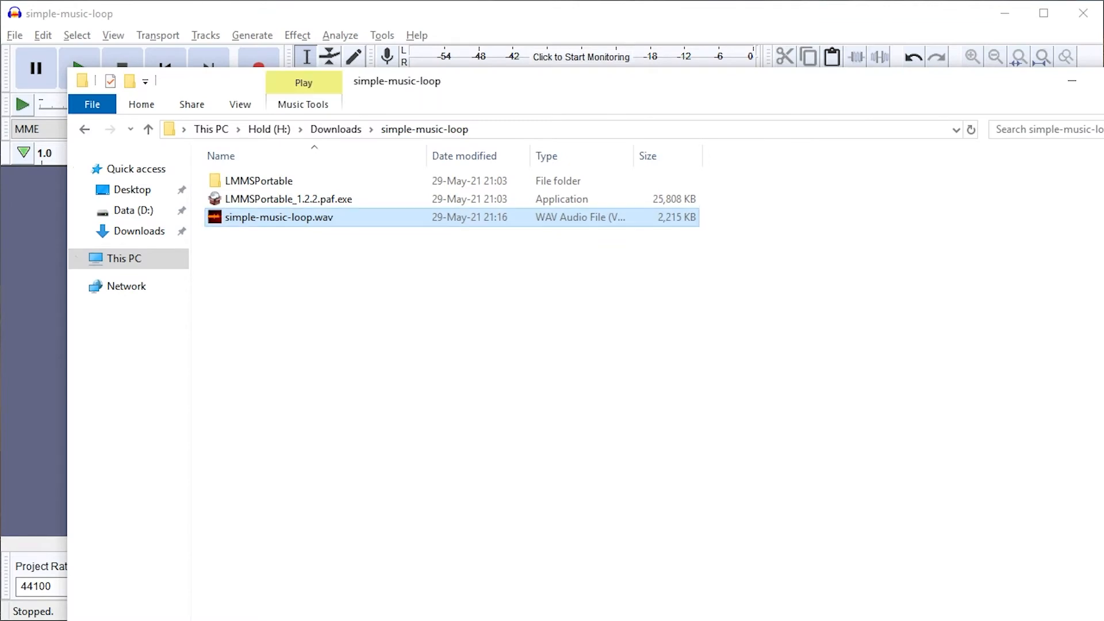
Step: Import simple-music-loop.wav from File Explorer into Audacity and play the clip through its end
left_click_drag(279, 217, 34, 222)
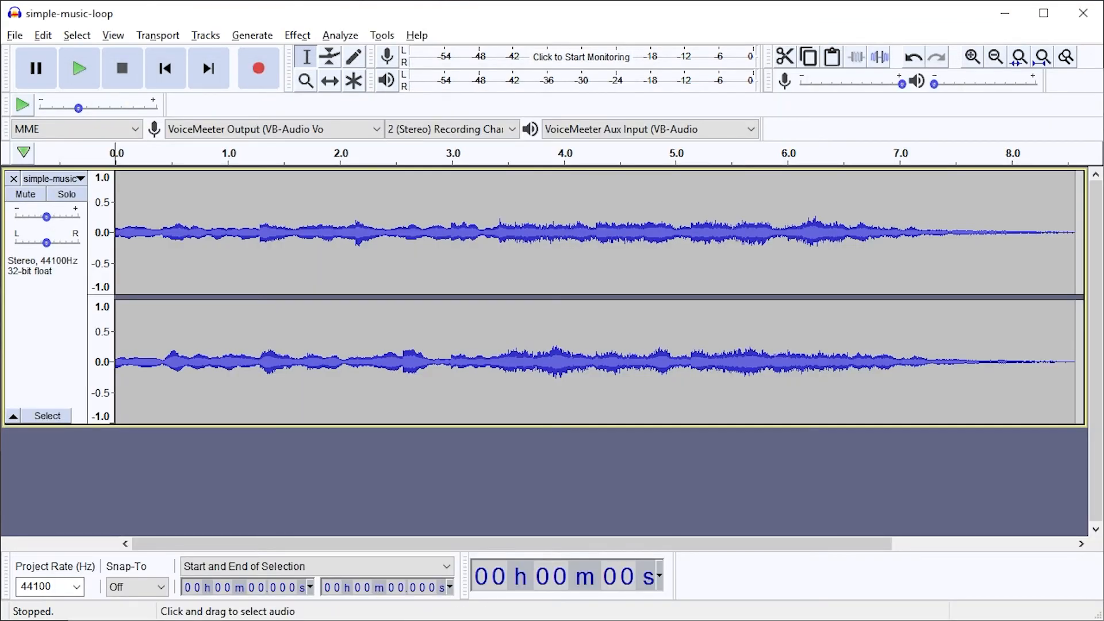
key("space")
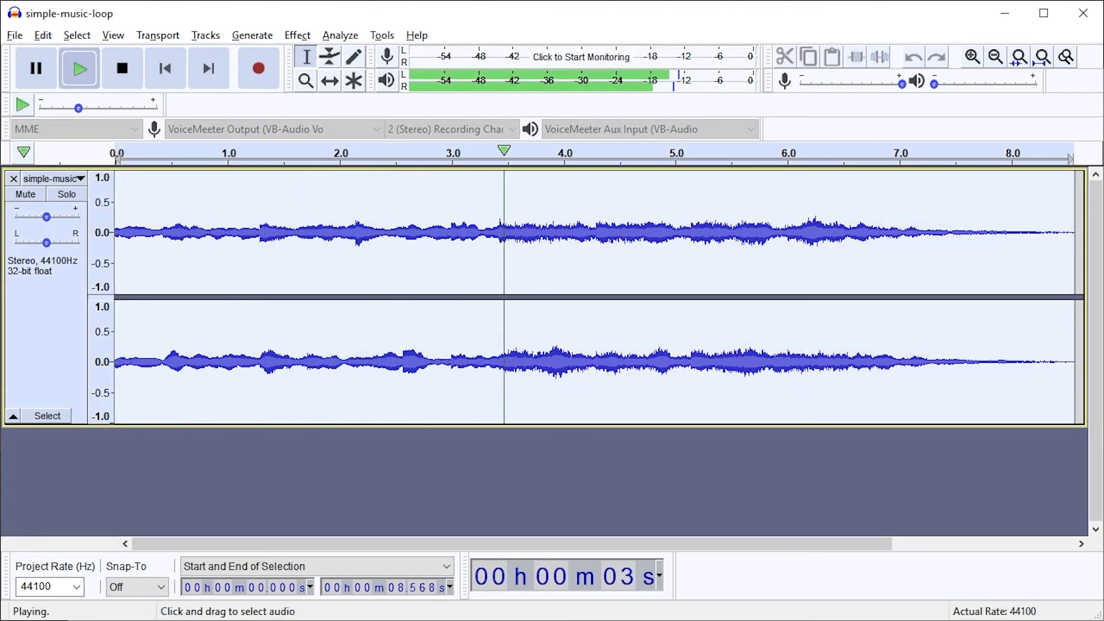
key("ctrl+3")
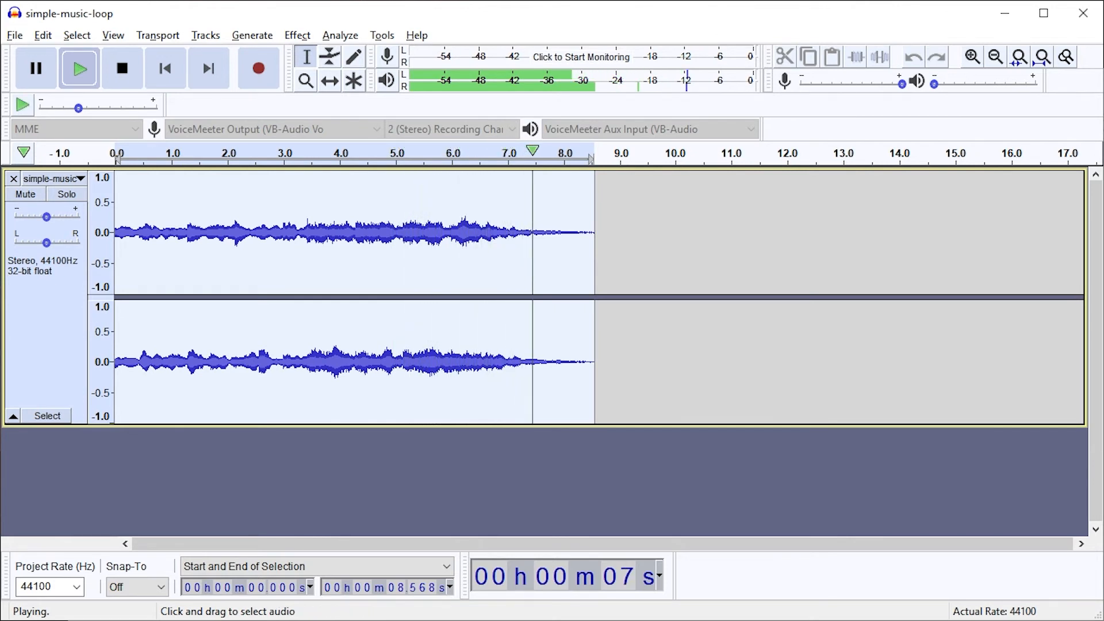
left_click(612, 159)
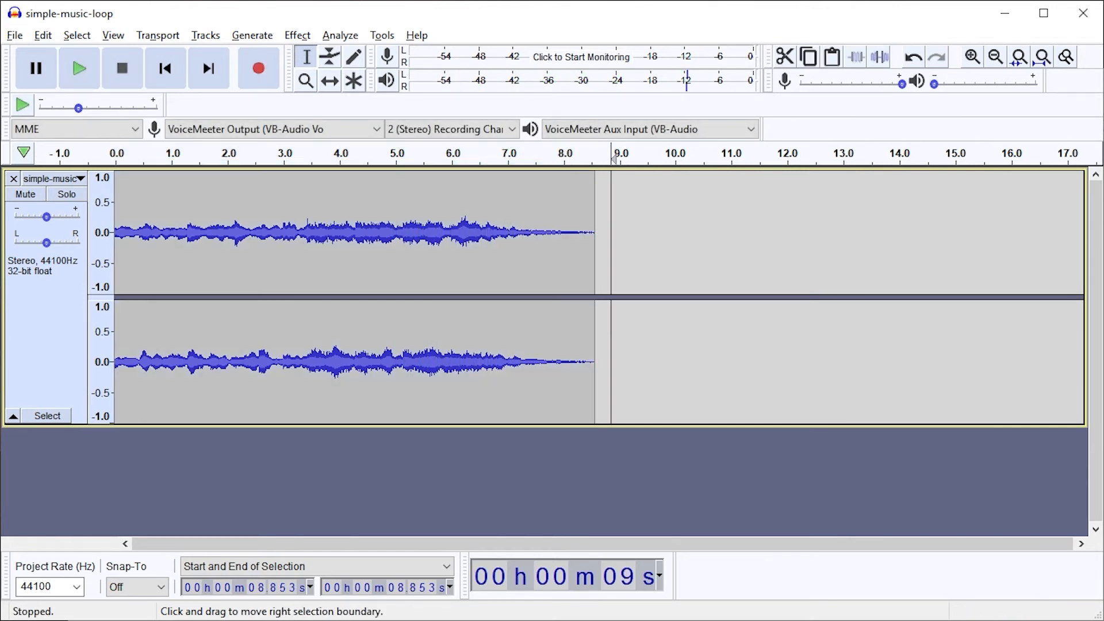
Step: Paste a copy of the clip directly after the original and play across the join from about 5.7 s
left_click(596, 345)
key("ctrl+v")
left_click(460, 345)
left_click(434, 345)
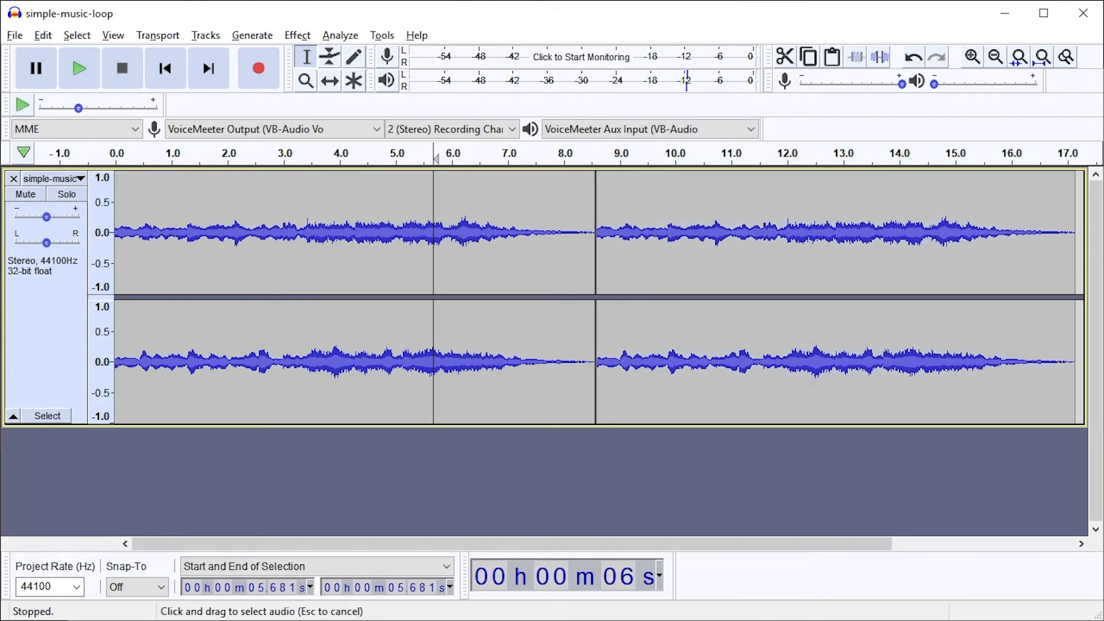
key("space")
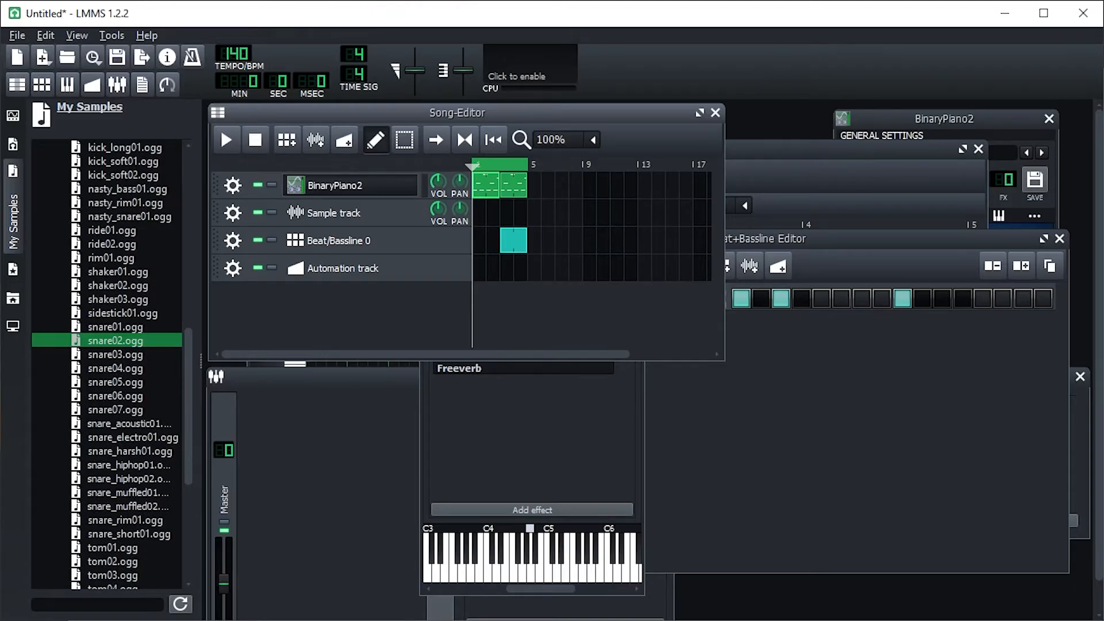
Step: Switch to LMMS and export the project as simple-music-loop-ASLOOP.wav with Export as loop (remove end silence) enabled
left_click(18, 36)
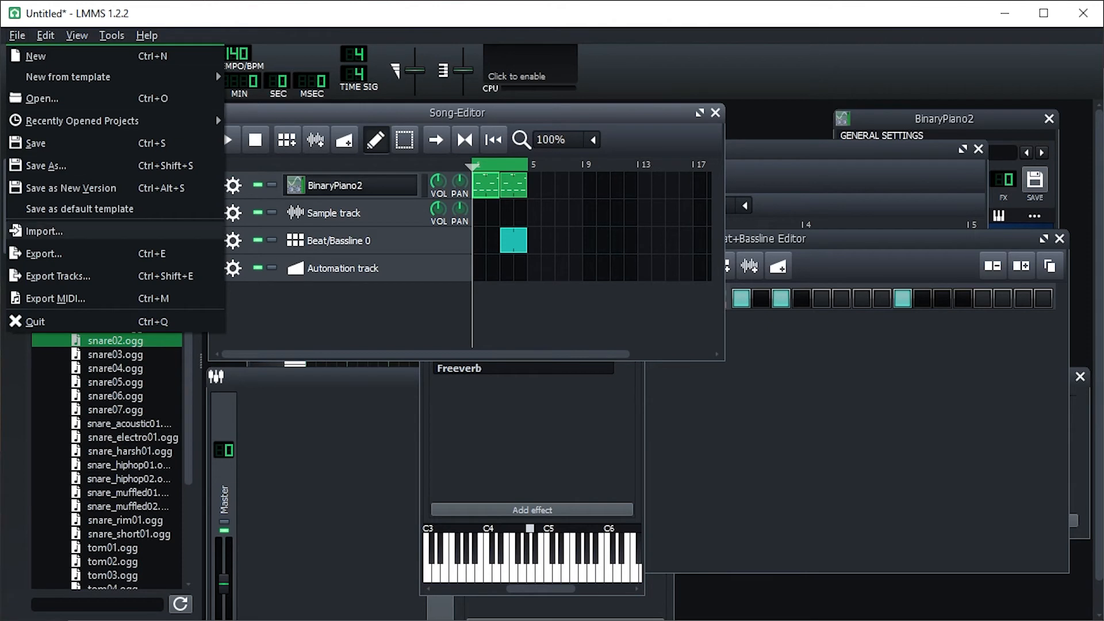
left_click(44, 253)
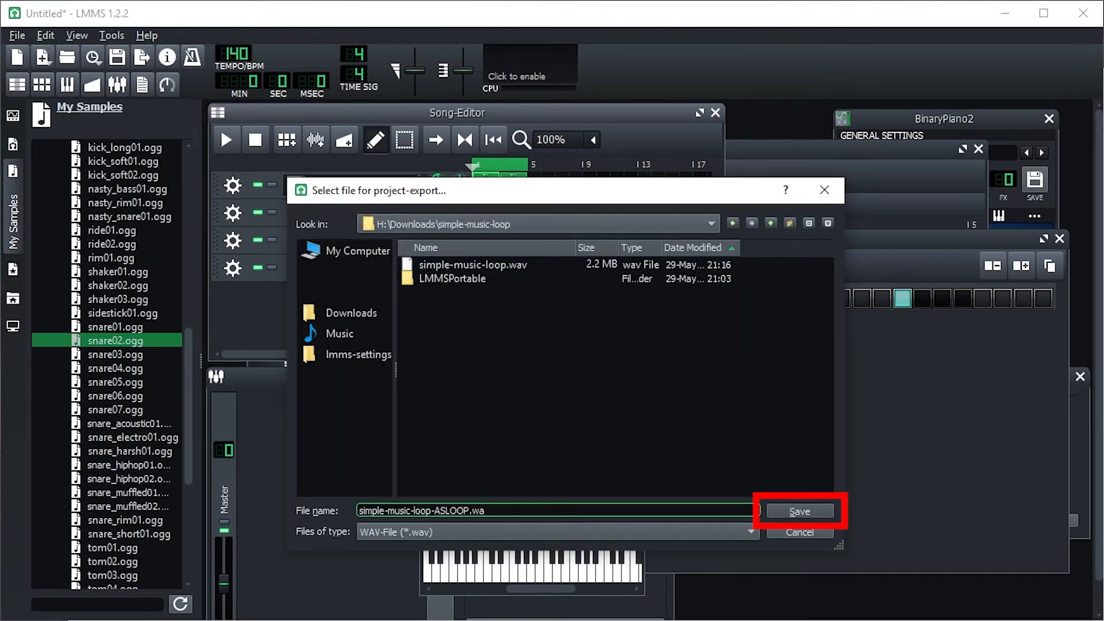
key("Return")
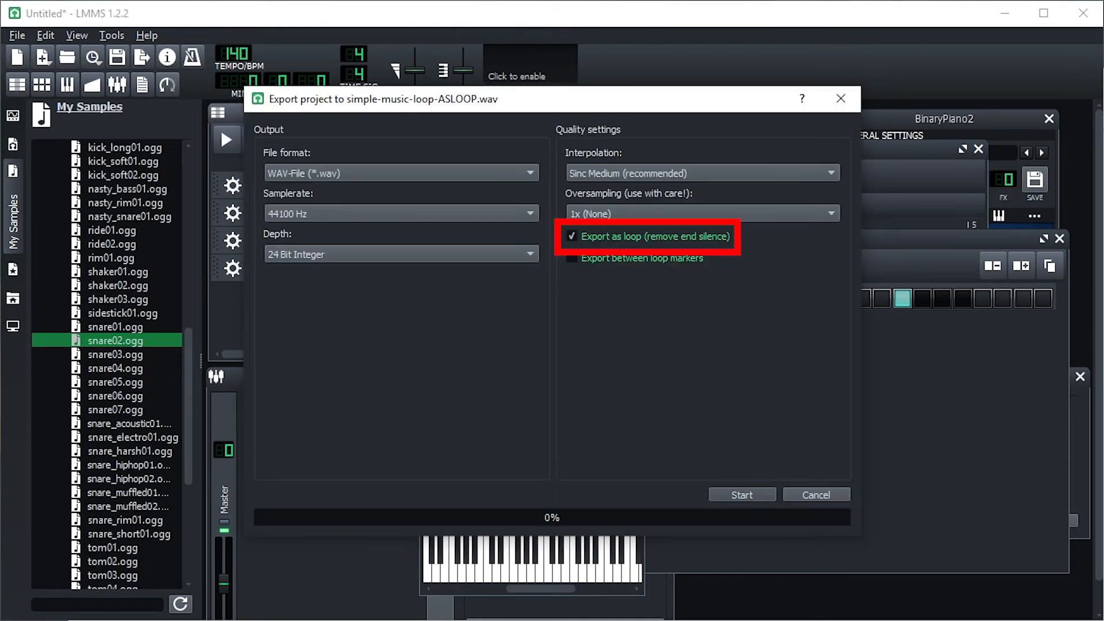
key("Return")
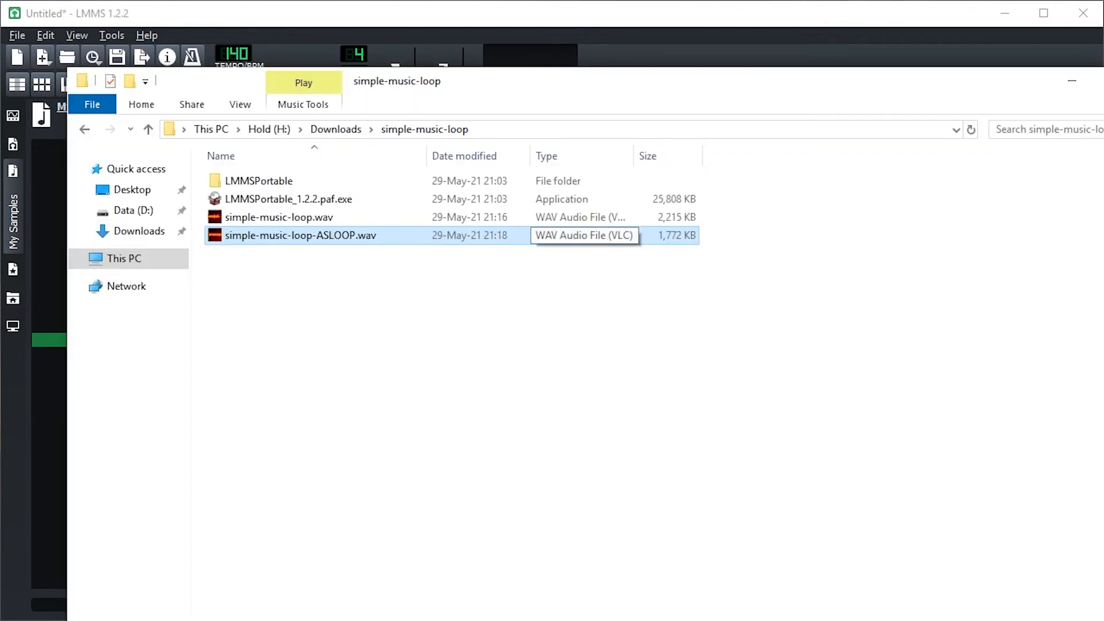
Step: Import simple-music-loop-ASLOOP.wav into Audacity as a second track and mark its end point on the first track
left_click_drag(740, 238, 658, 241)
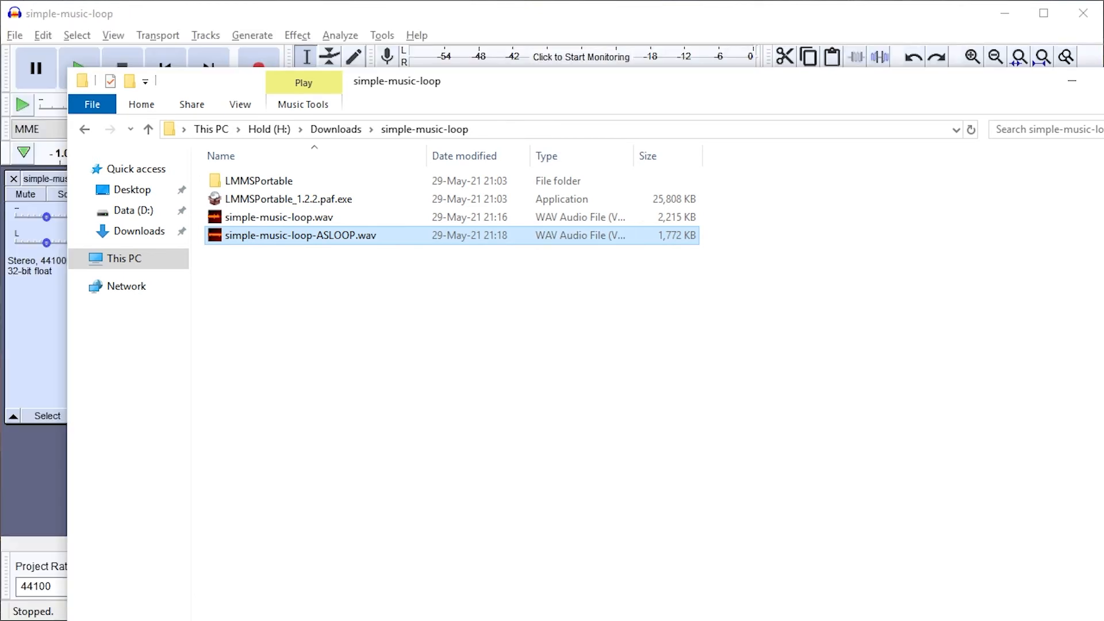
left_click_drag(299, 235, 64, 391)
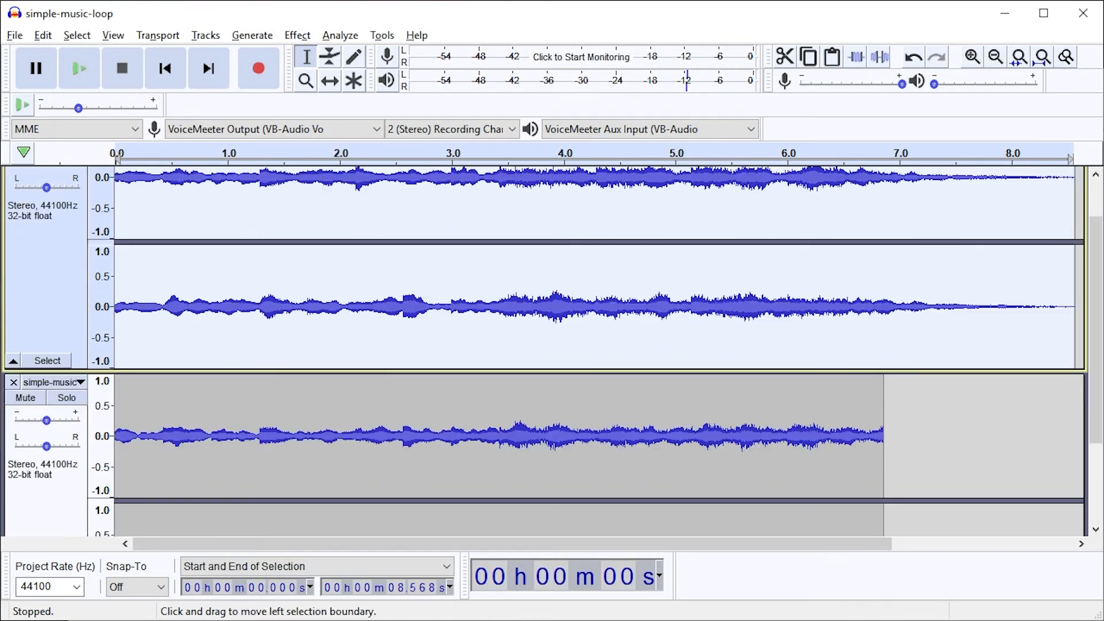
scroll(475, 287, "down", 1)
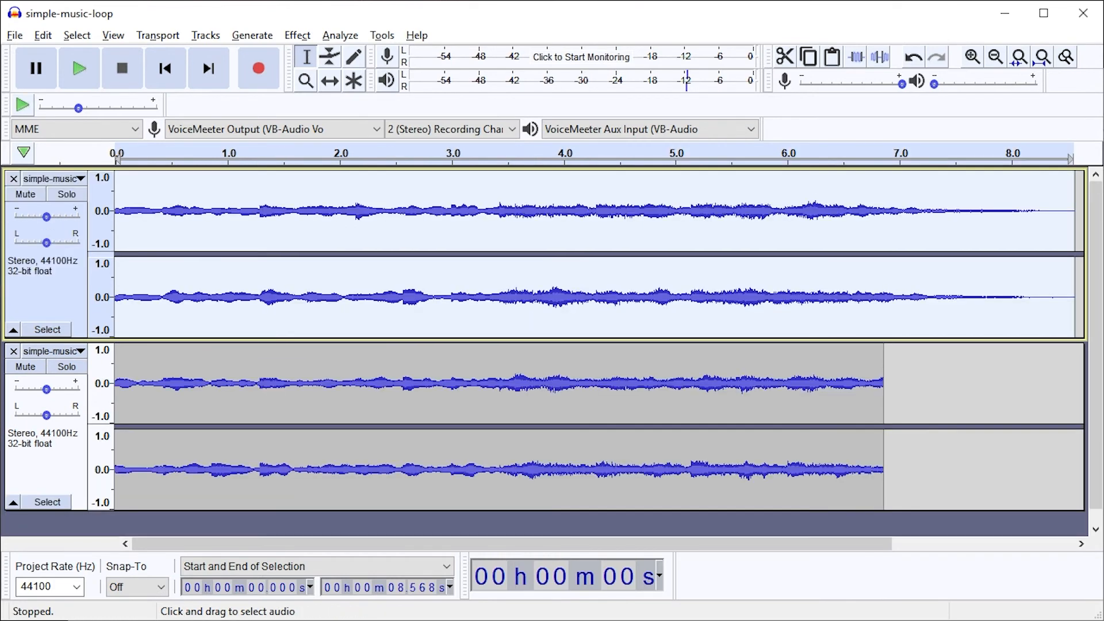
left_click(884, 293)
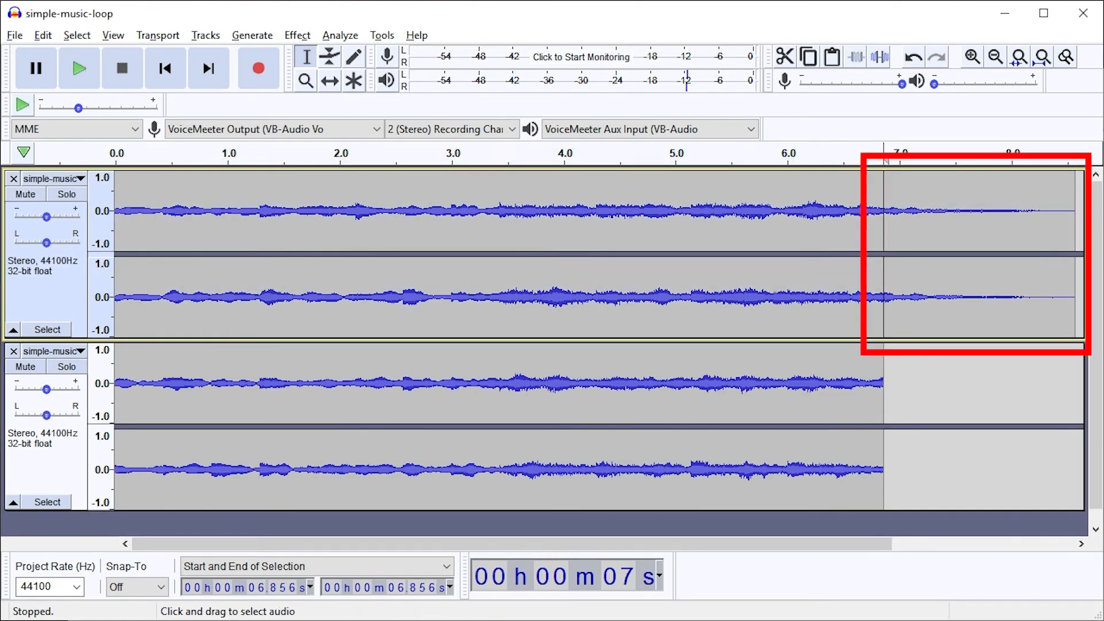
Step: Mute the first track, solo the ASLOOP track, and paste a copy of its clip directly after the original
left_click(236, 414)
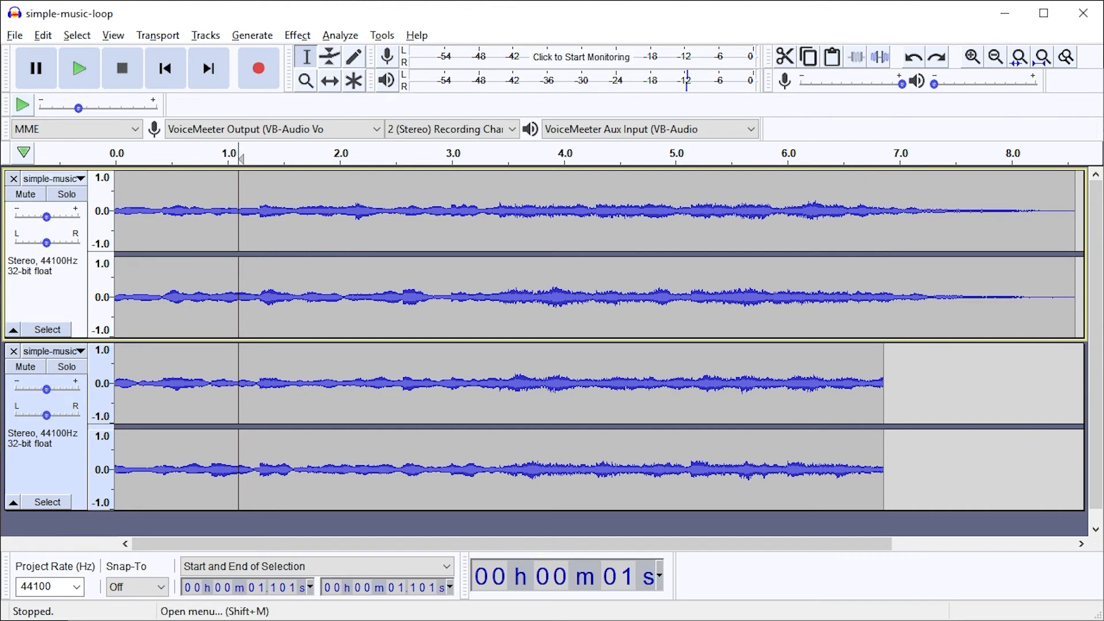
left_click(26, 194)
double_click(275, 414)
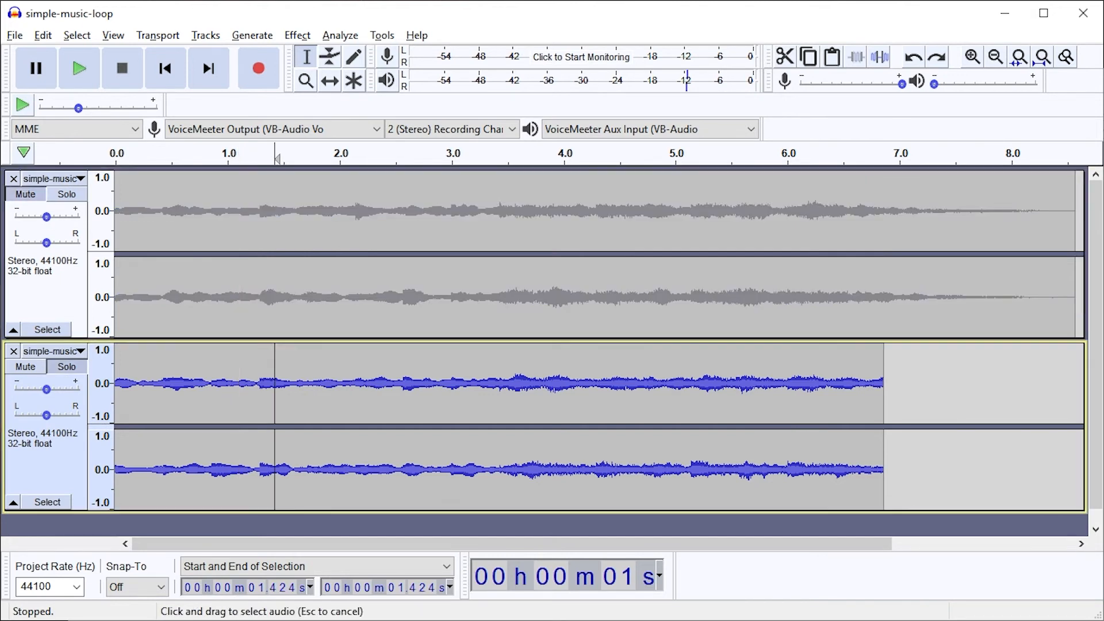
key("ctrl+c")
left_click(883, 414)
key("ctrl+v")
scroll(884, 414, "down", 1)
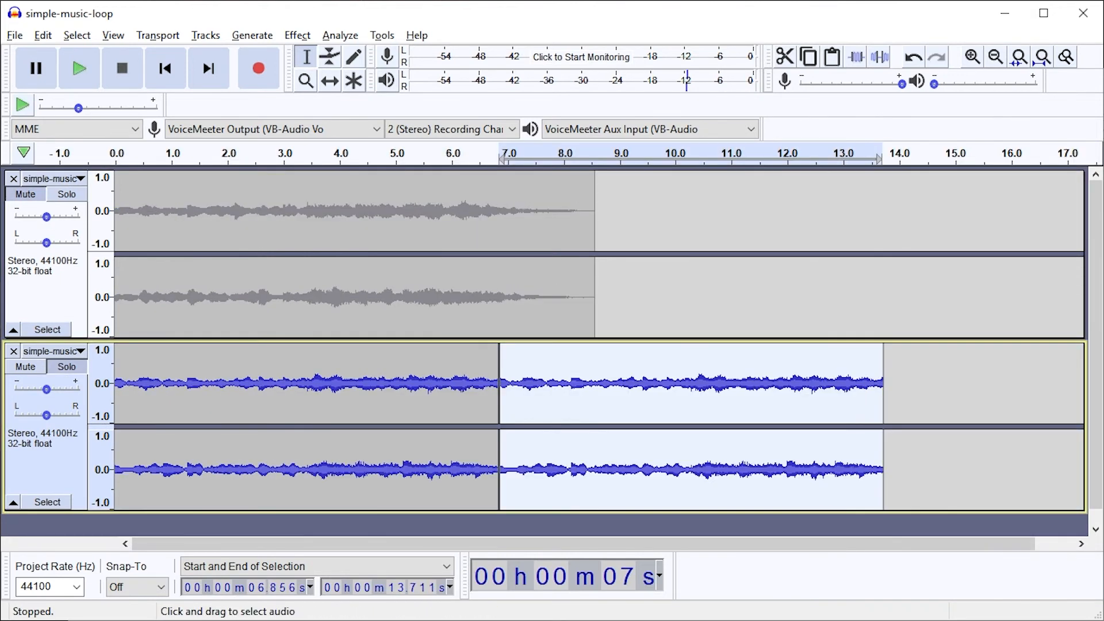
Step: Play the ASLOOP track across its join from about 5.0 s and 4.3 s, and select the audio around the join
left_click(397, 414)
key("space")
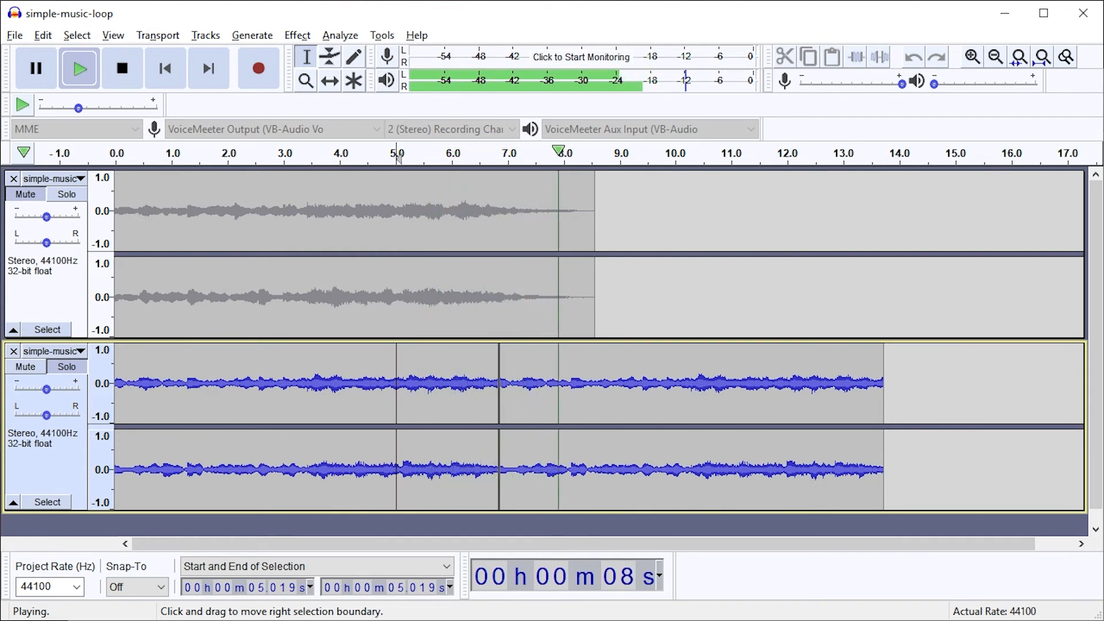
left_click(357, 157)
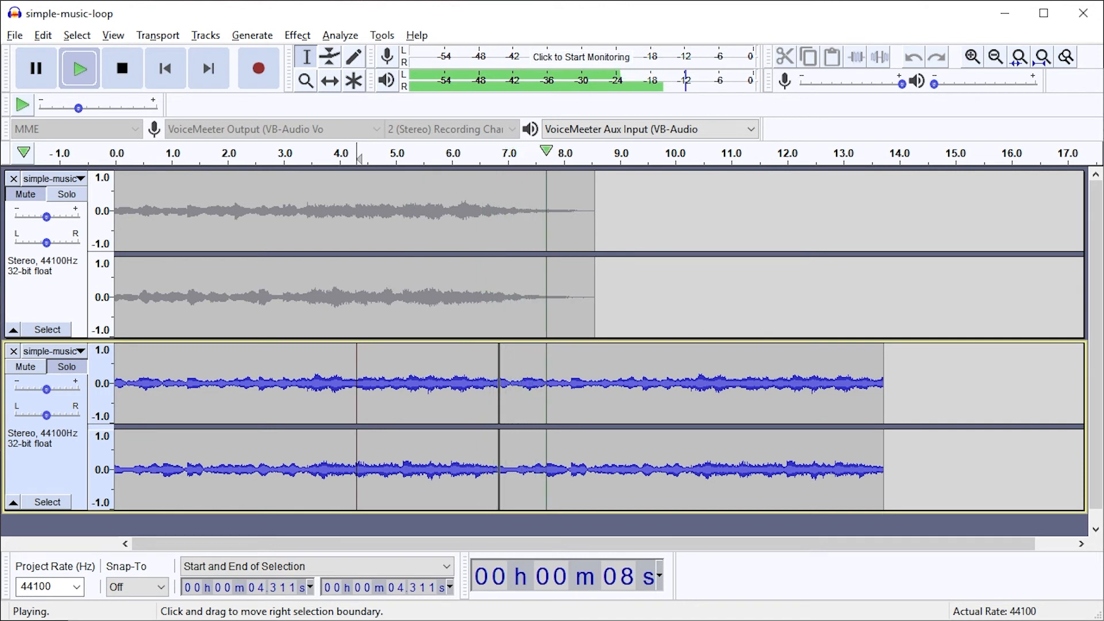
key("space")
left_click_drag(448, 402, 545, 403)
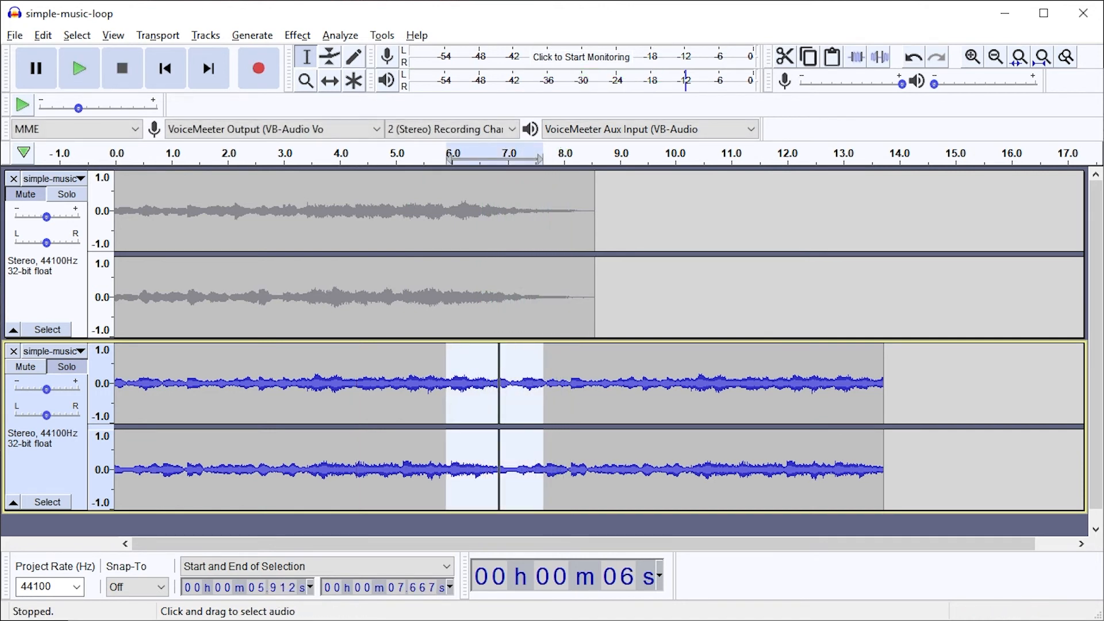
key("shift")
Step: Mute the ASLOOP track, solo the first track, and play it from about 5.7 s past its end
left_click(499, 253)
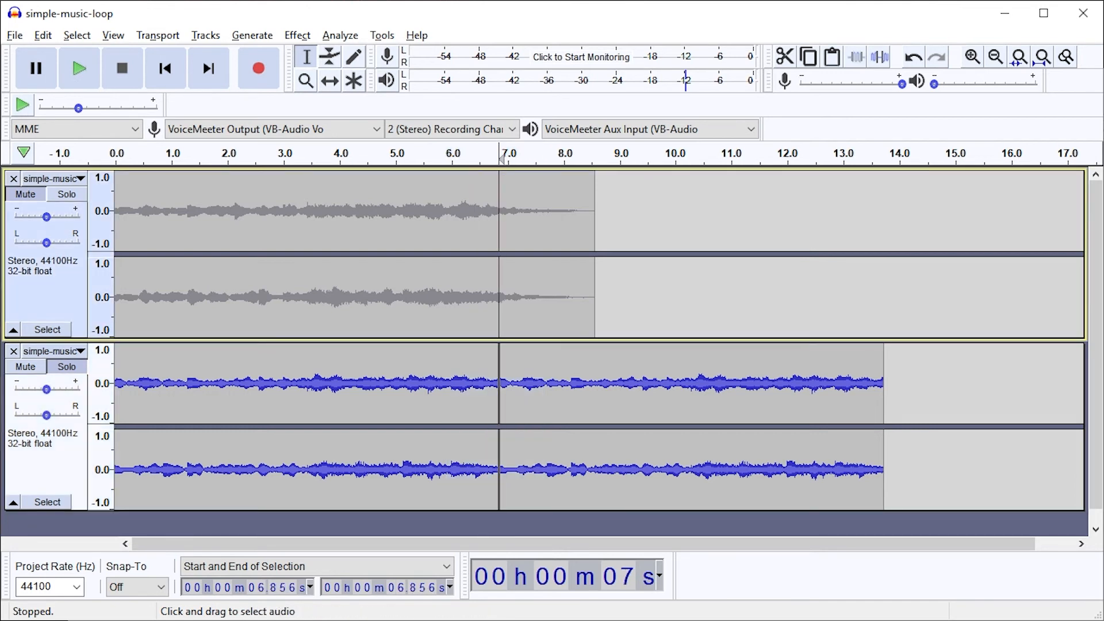
left_click(25, 367)
left_click(66, 194)
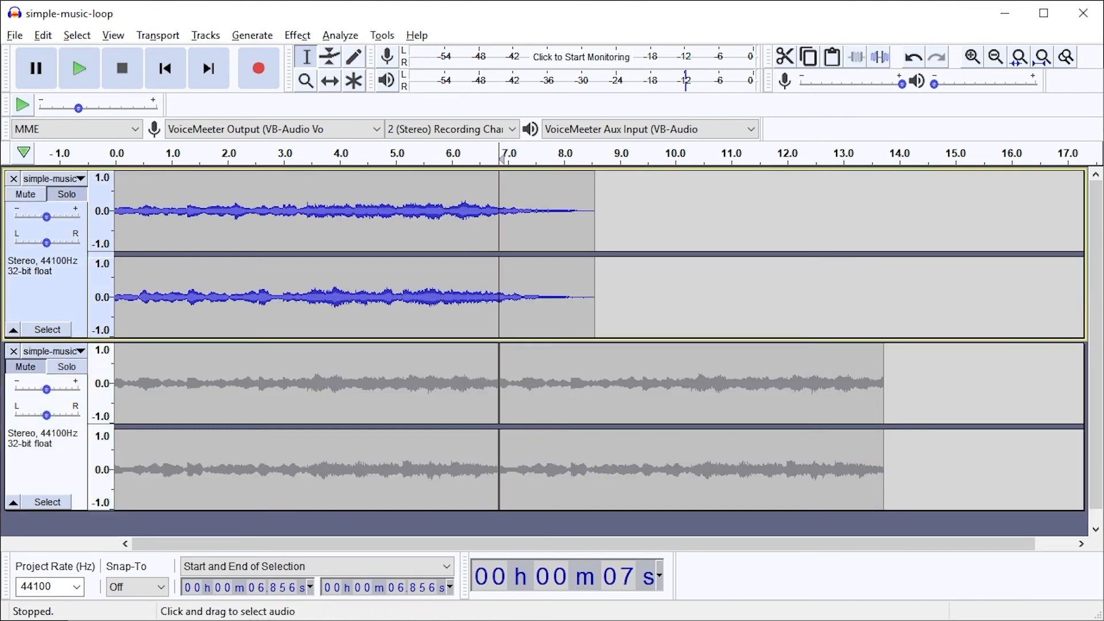
left_click(433, 253)
key("space")
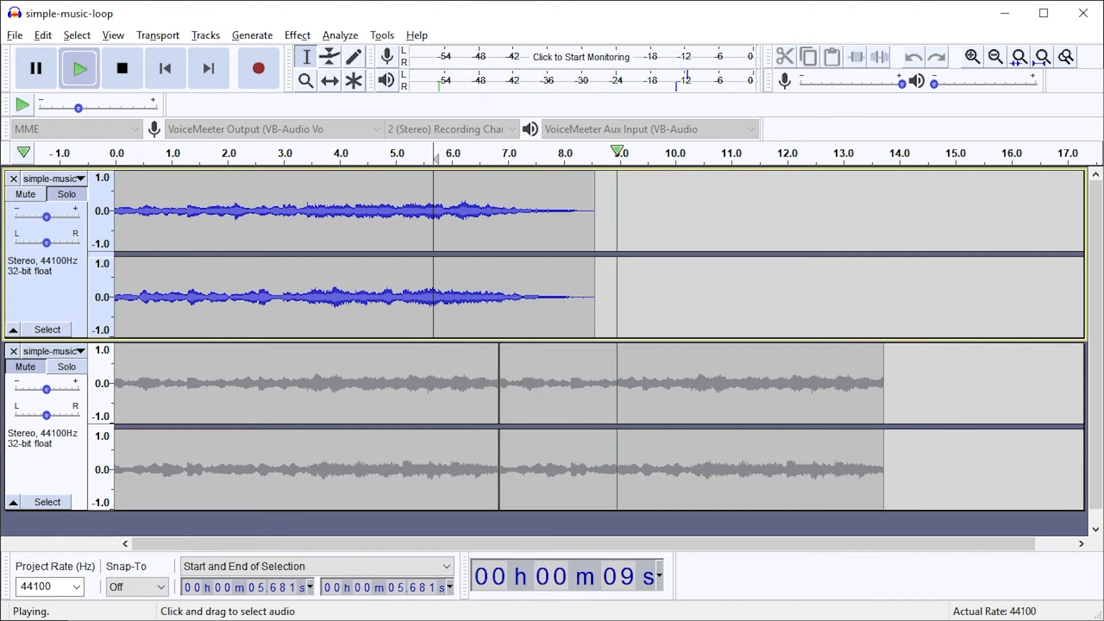
key("space")
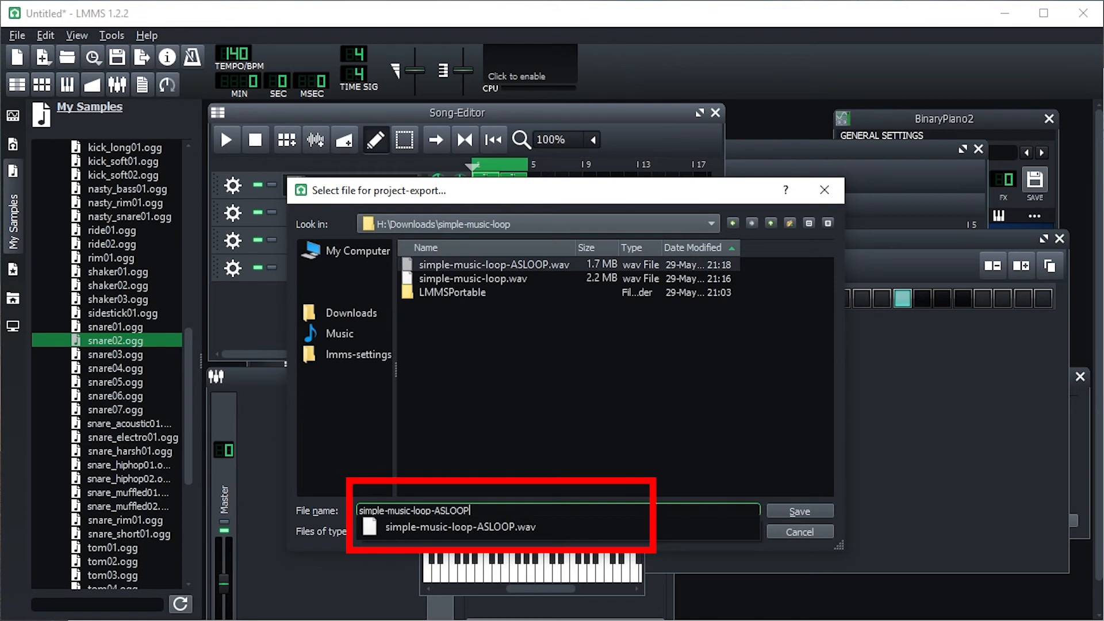
Step: Name the WAV export simple-music-loop-ASLOOP-BETWEENLOOPMARKERS and save it in the simple-music-loop folder
type("-BET")
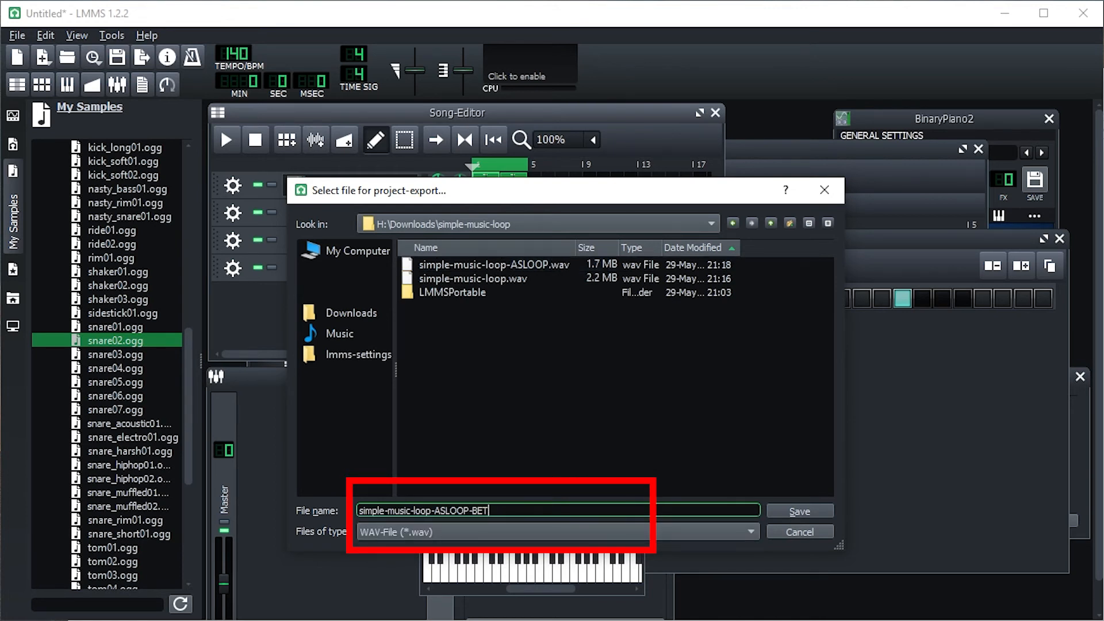
type("WEENLOOPMARKER")
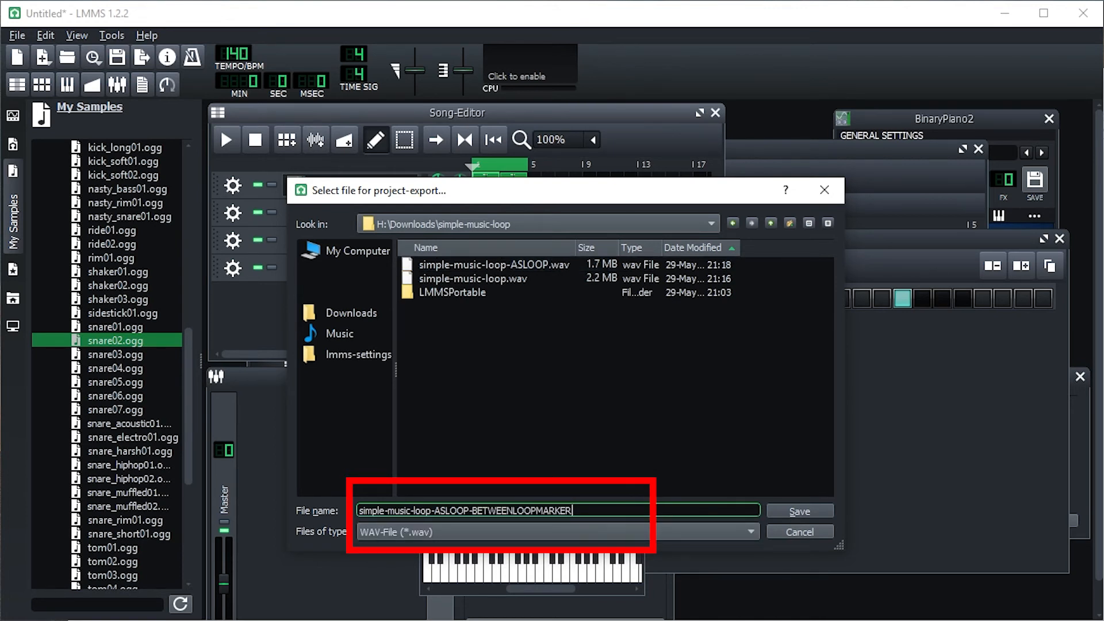
type("S")
key("Return")
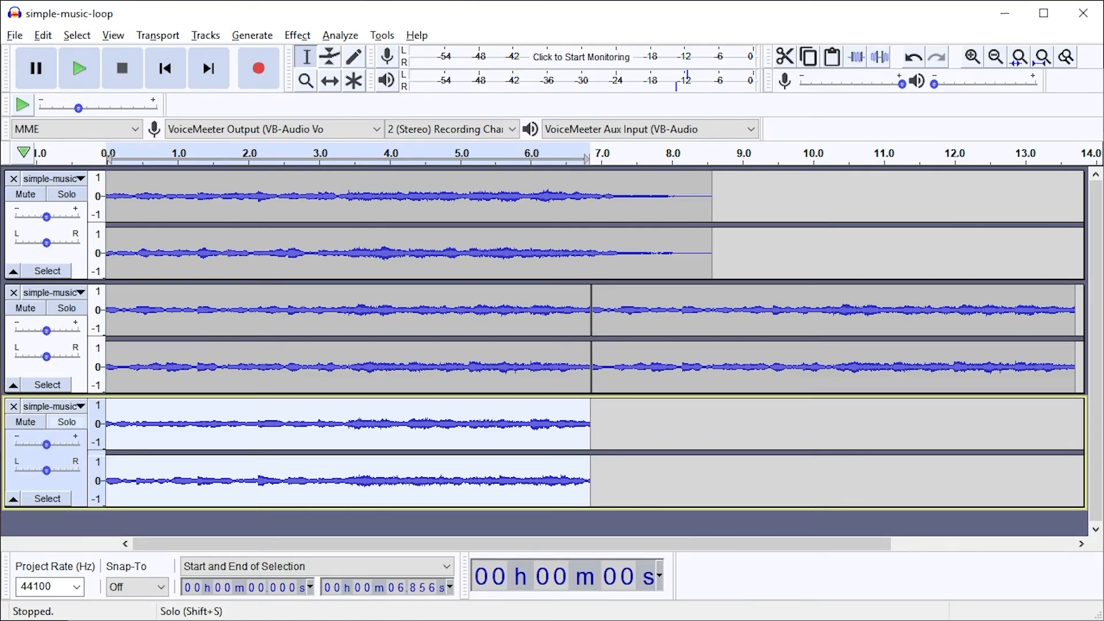
Step: In Audacity, solo the third track, play it from the start, and place the cursor just past its end
left_click(67, 421)
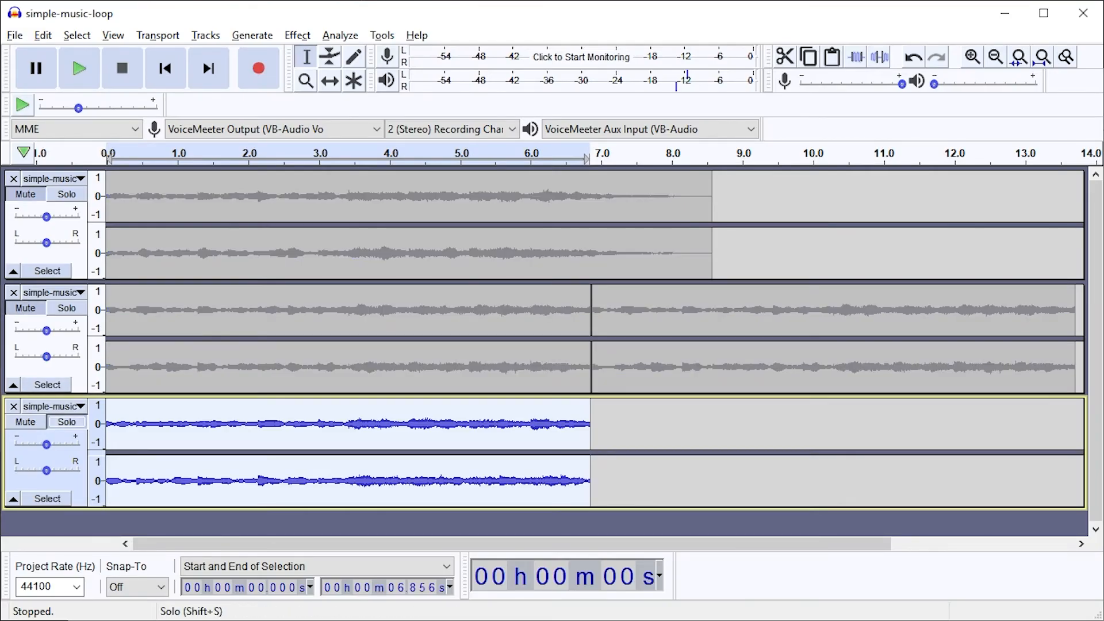
key("space")
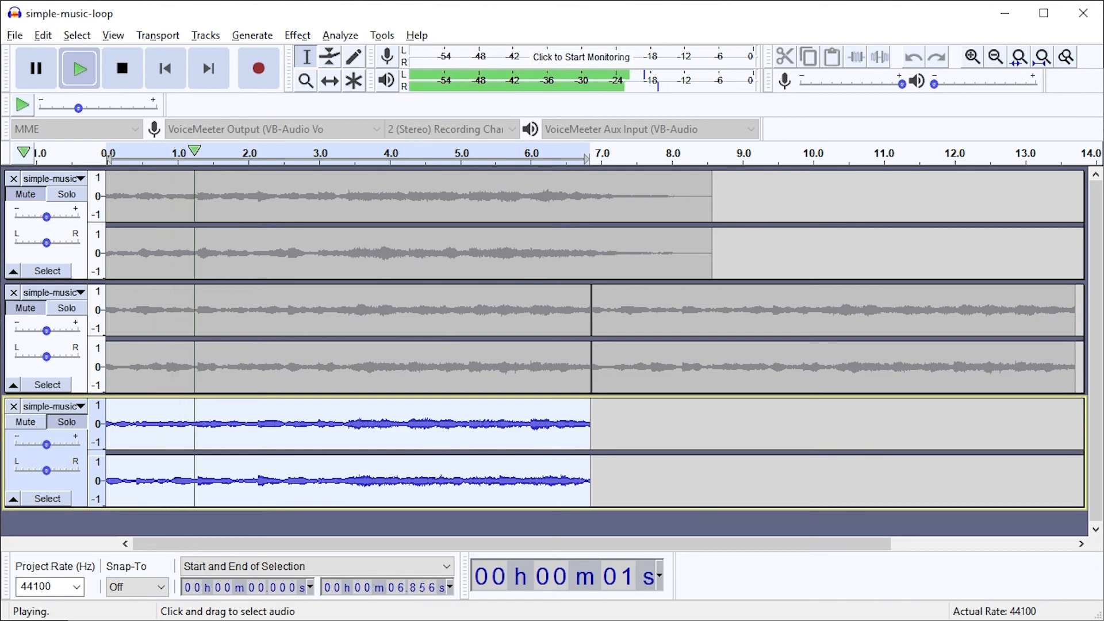
key("space")
left_click(598, 437)
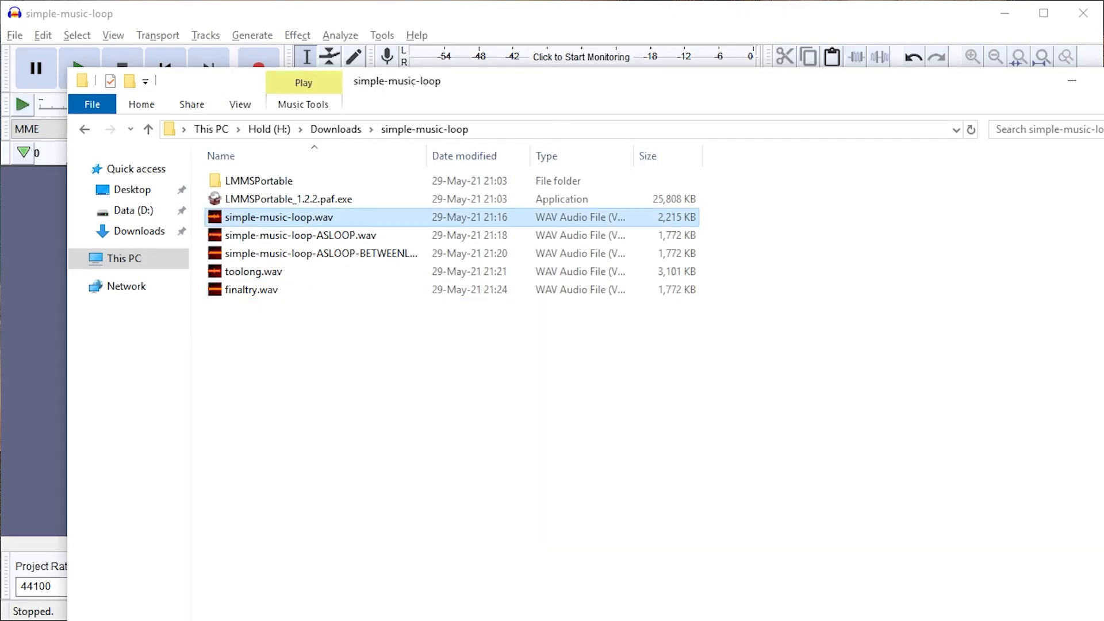
Step: Import simple-music-loop.wav and simple-music-loop-ASLOOP.wav as two tracks, unmute the ASLOOP track, and fit both tracks vertically
left_click_drag(279, 217, 35, 242)
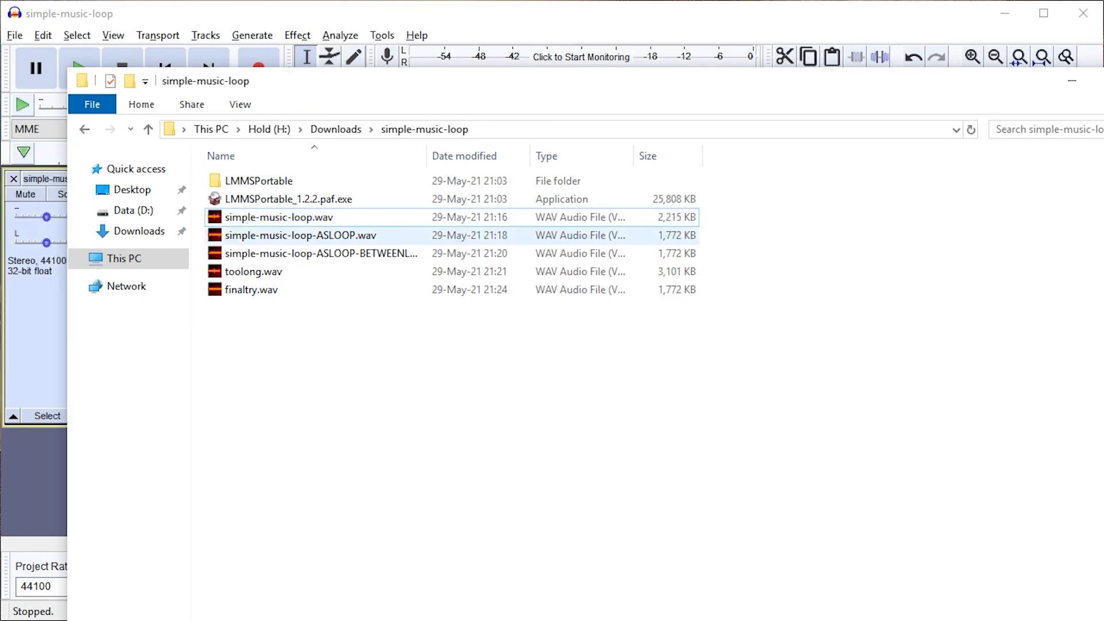
left_click_drag(288, 236, 41, 454)
left_click(31, 453)
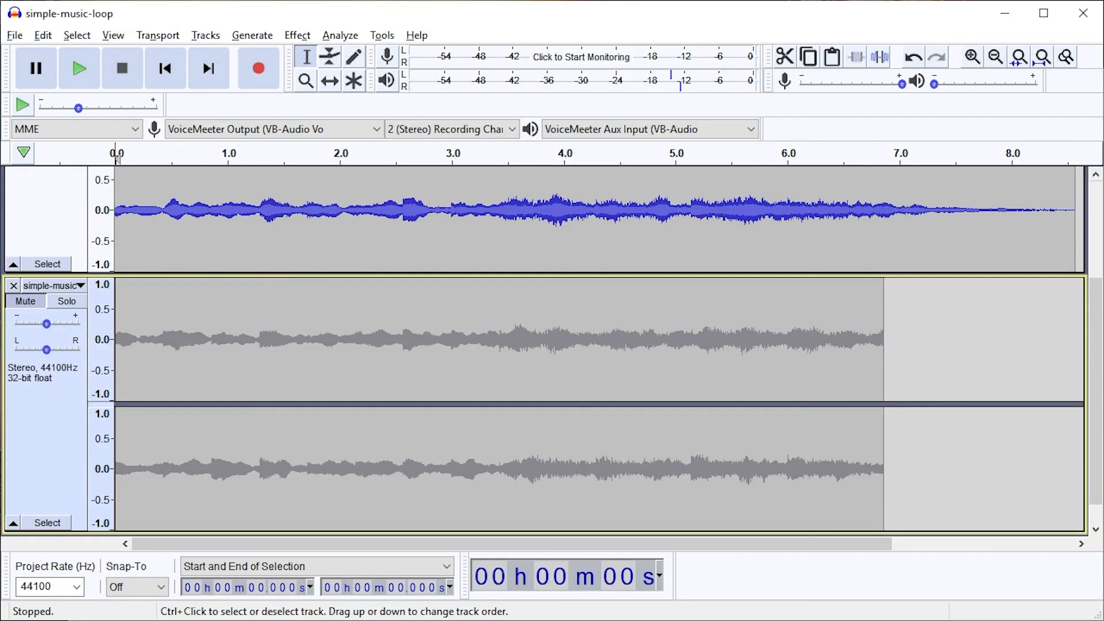
left_click(26, 301)
key("ctrl+shift+f")
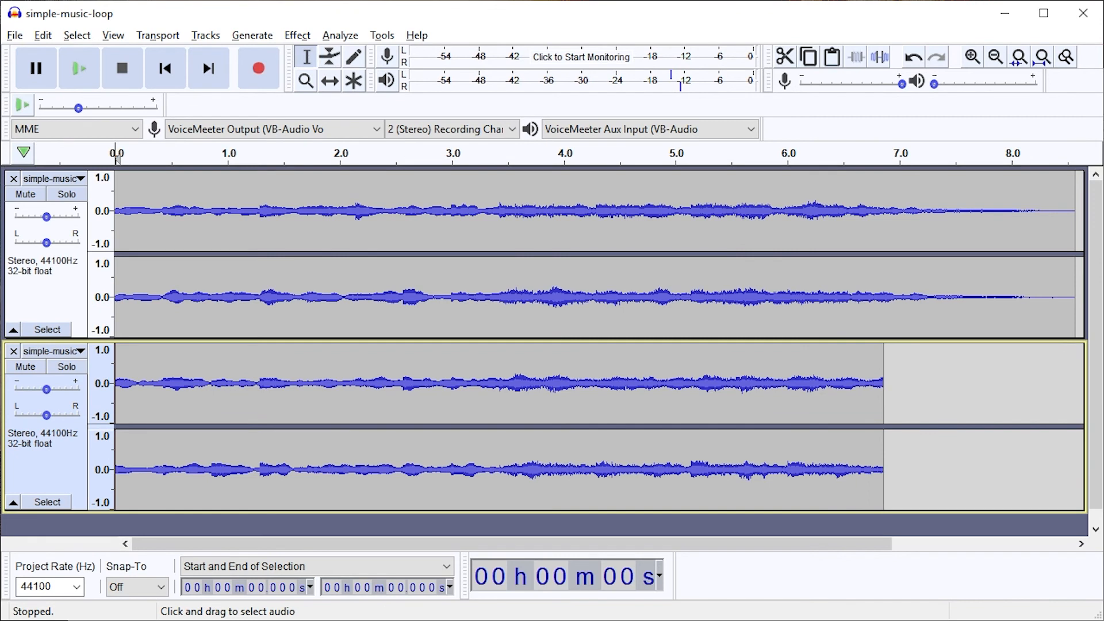
Step: Mark the ASLOOP track's end on the first track, then select and play the first track's tail beyond that point
left_click(884, 403)
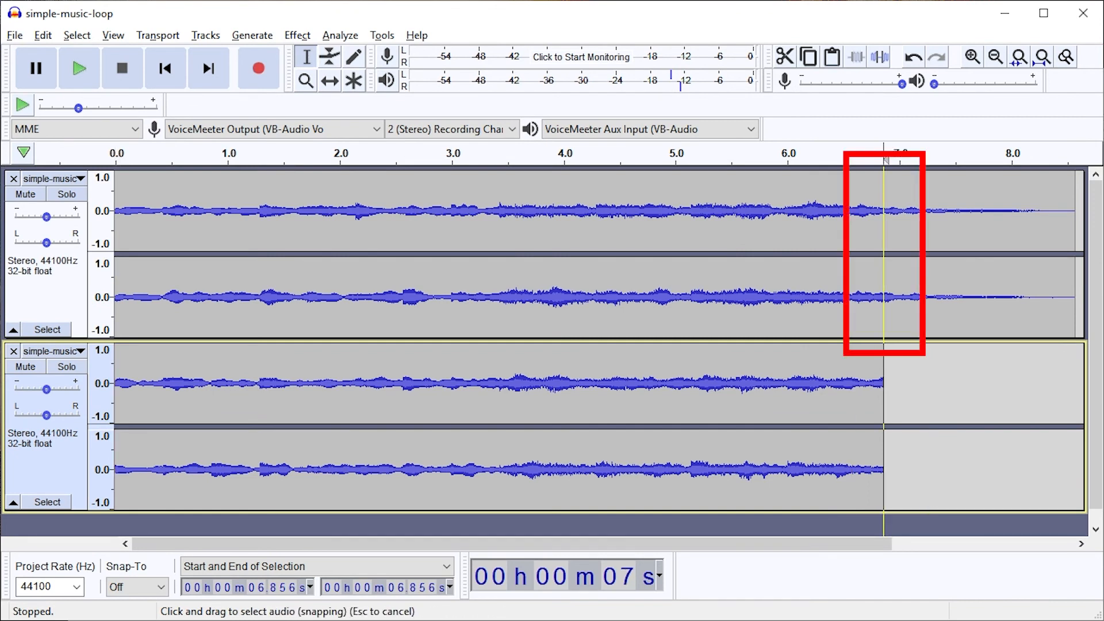
left_click(883, 230)
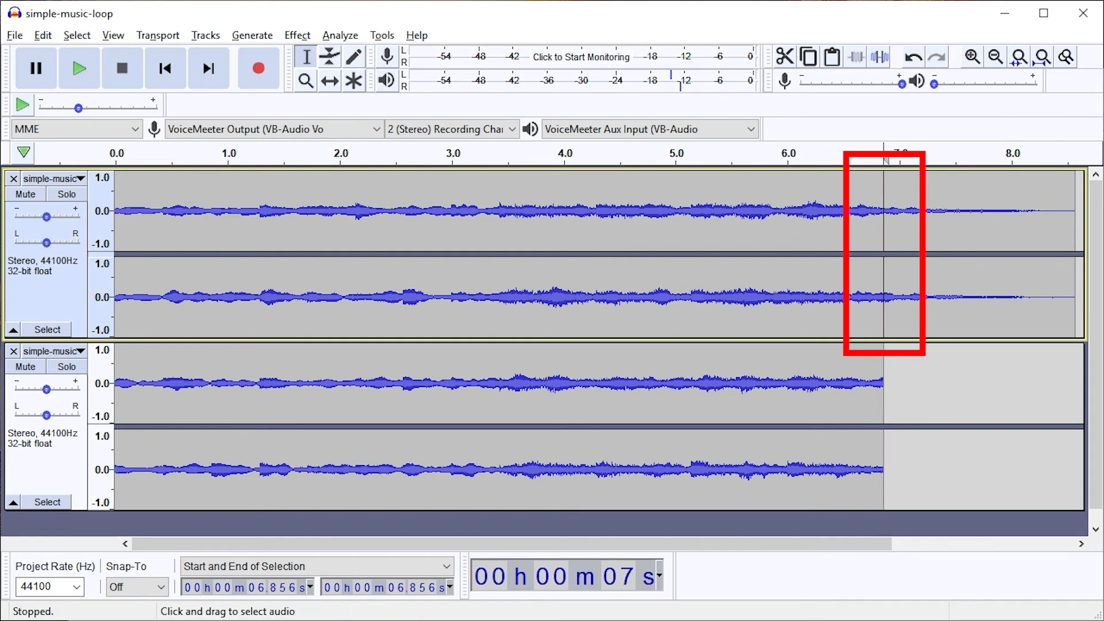
left_click_drag(884, 259, 1070, 259)
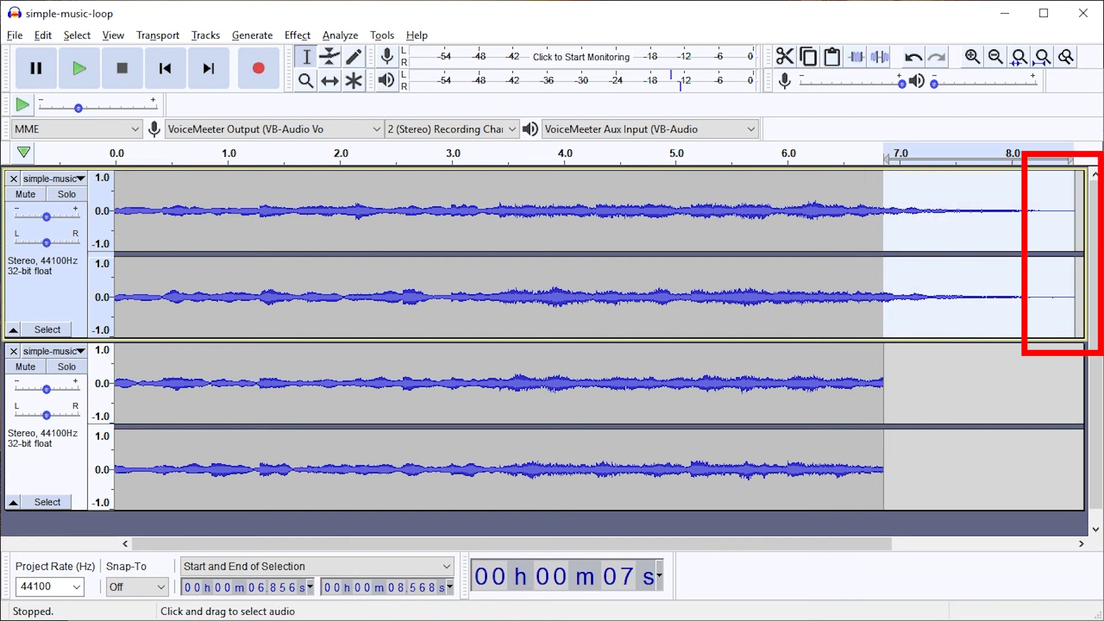
key("space")
left_click(929, 259)
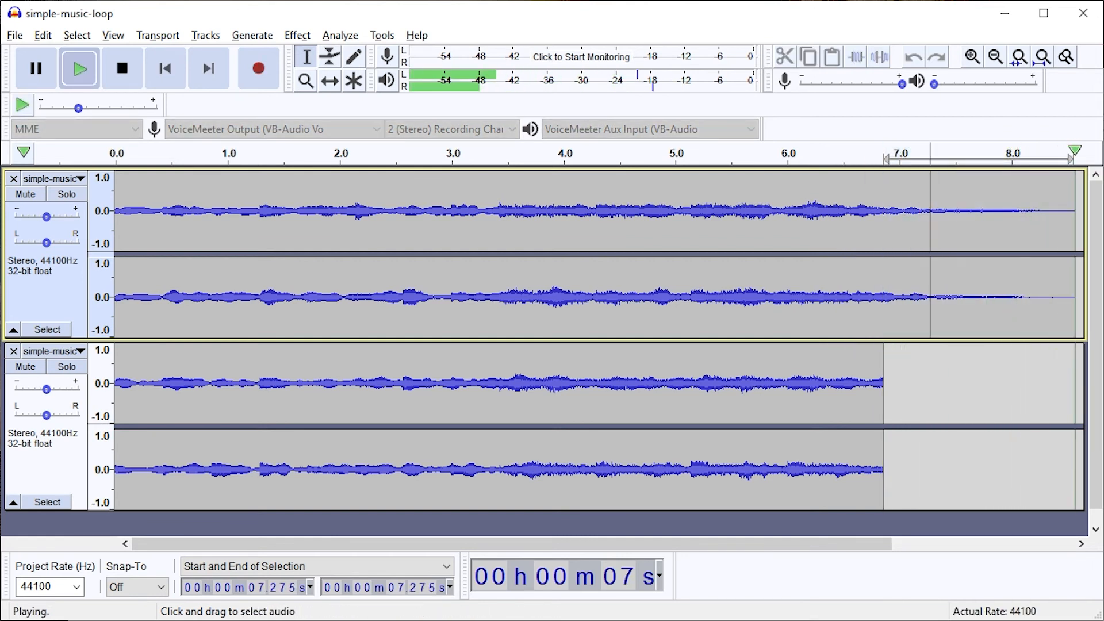
Step: Split the first track's clip at 6.856 s, in line with the ASLOOP track's end
left_click(884, 259)
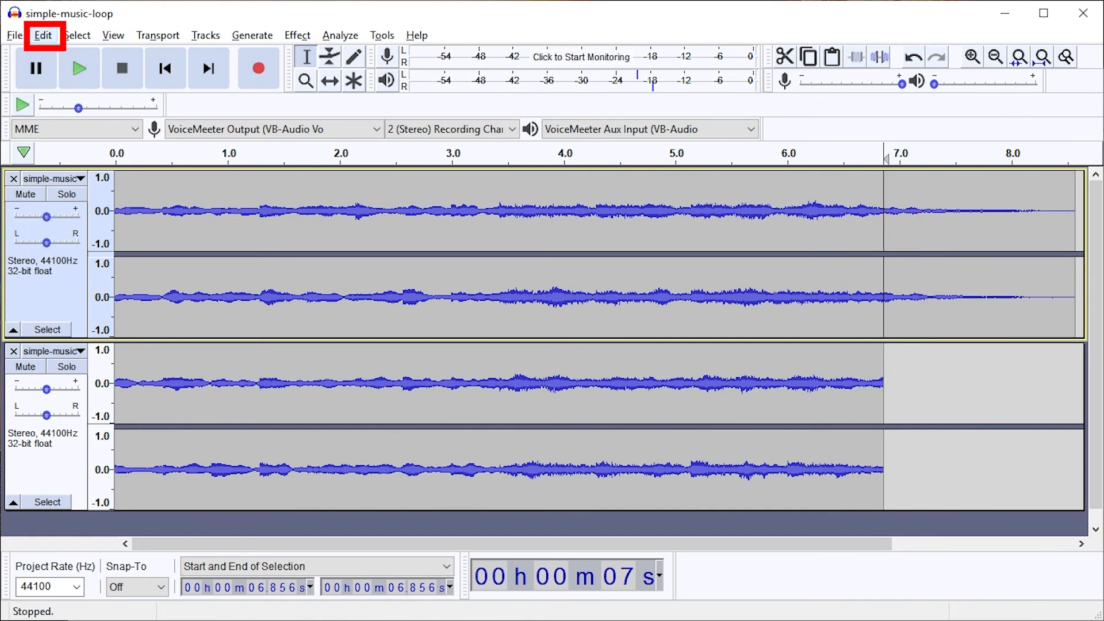
left_click(43, 35)
mouse_move(94, 224)
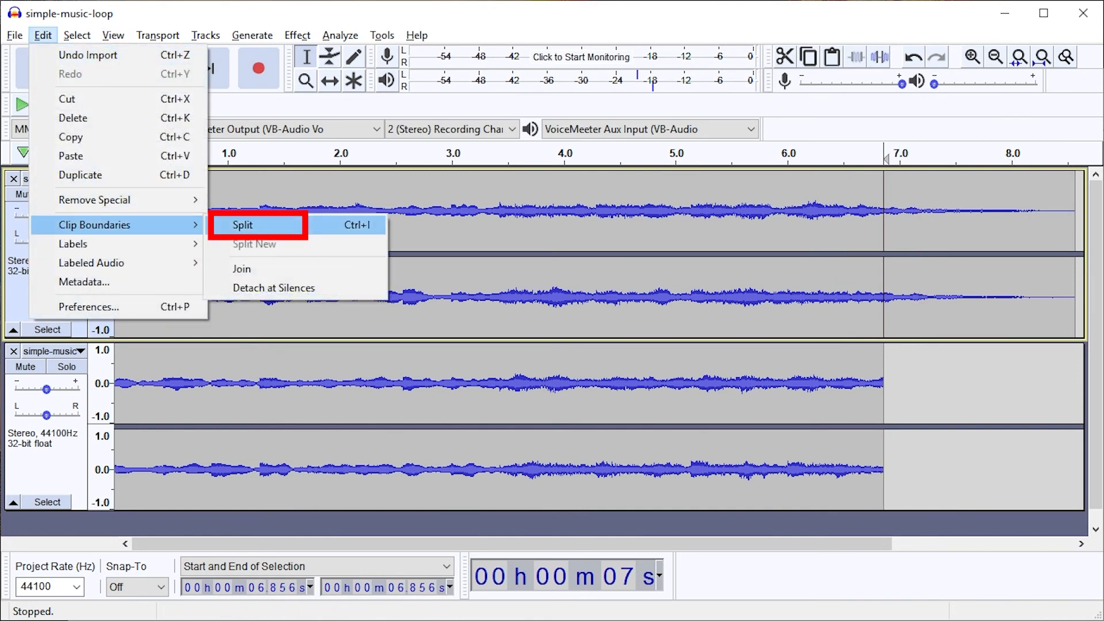
left_click(244, 225)
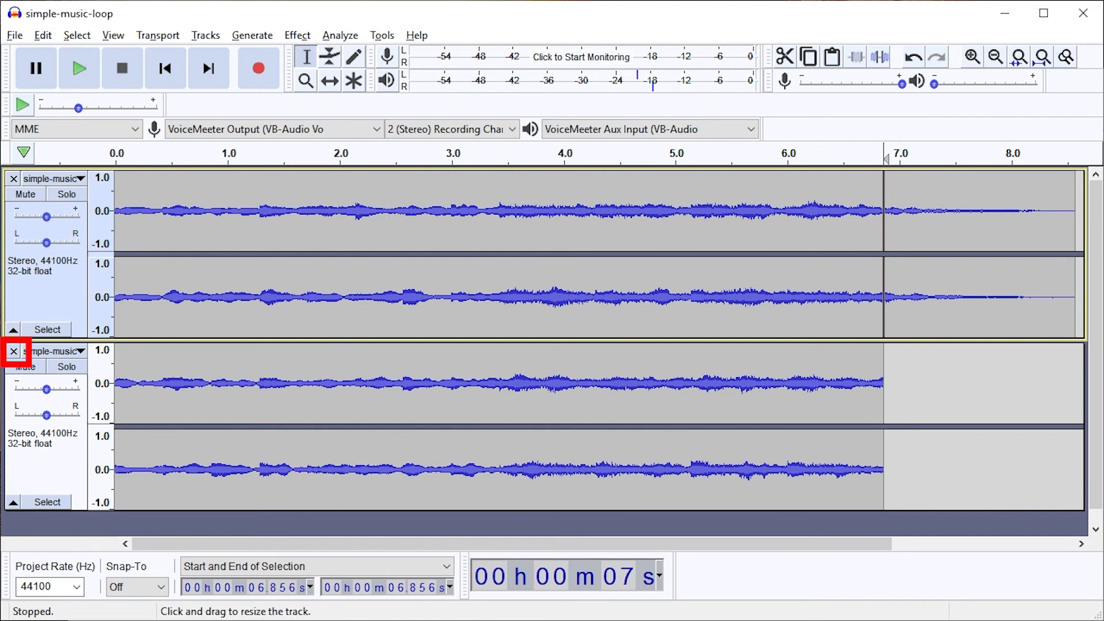
Step: Remove the ASLOOP track and cut the tail clip after the split from the remaining track
left_click(14, 350)
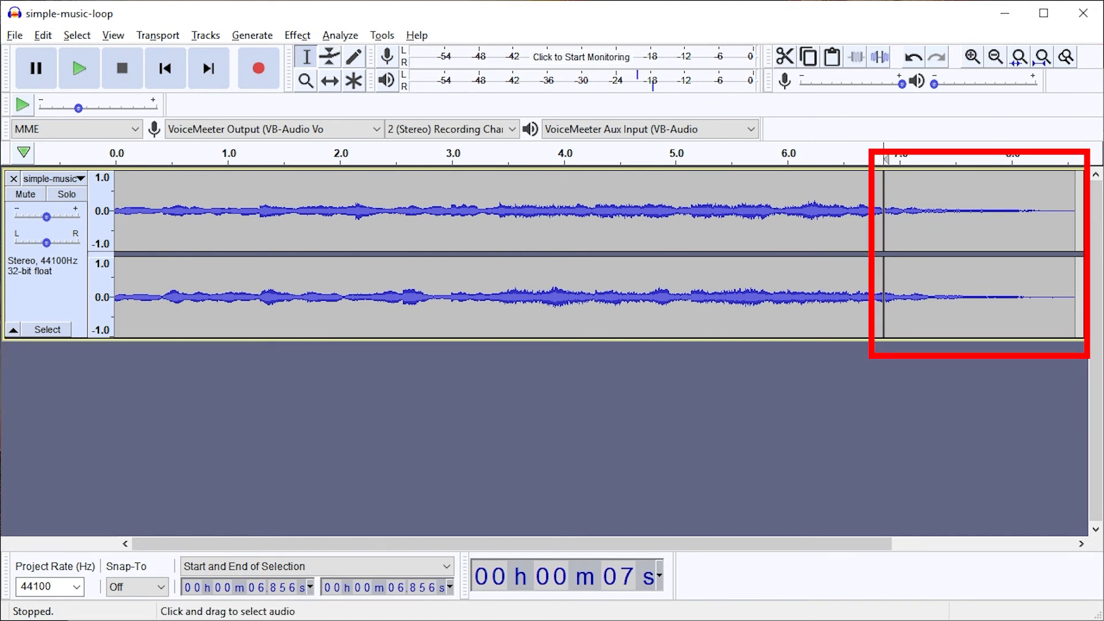
double_click(978, 287)
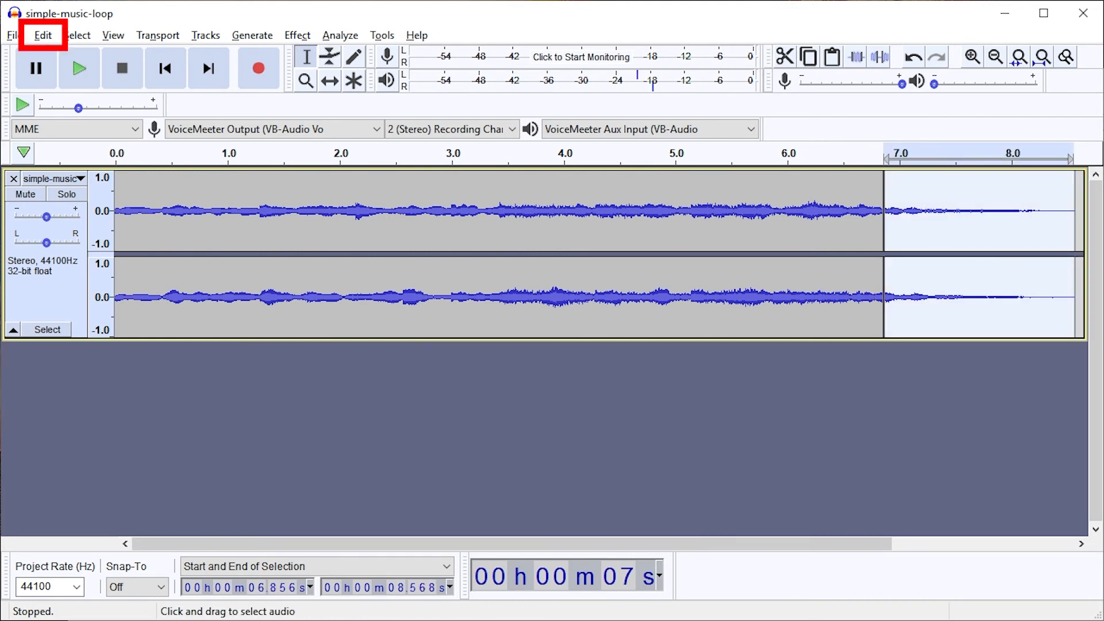
left_click(43, 35)
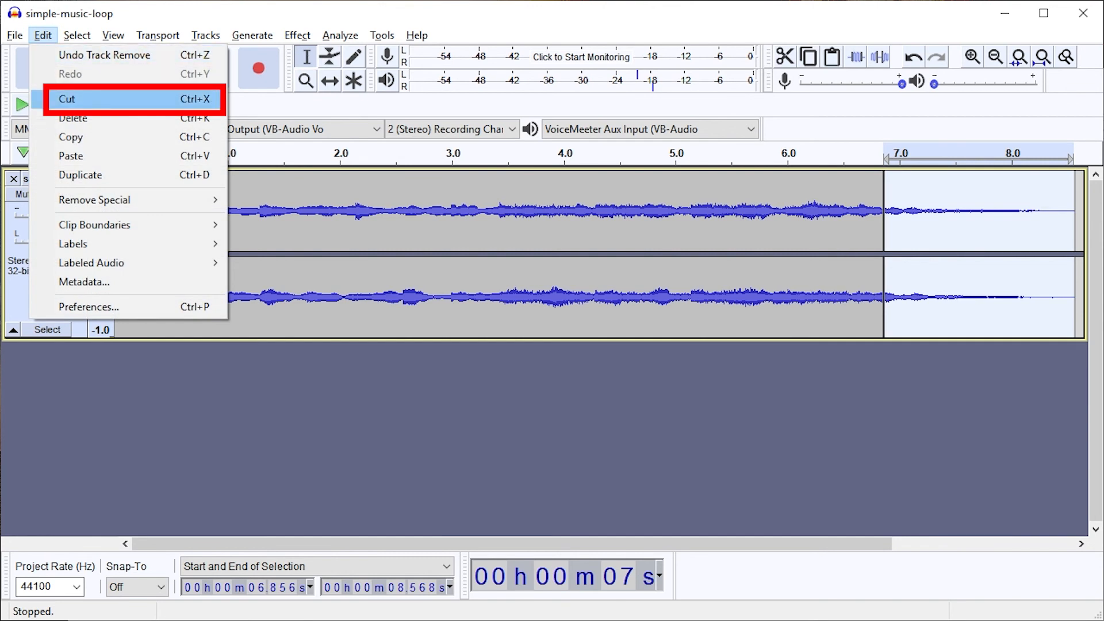
left_click(67, 99)
Step: Add a new stereo track and paste the cut tail at its start
left_click(205, 35)
mouse_move(236, 54)
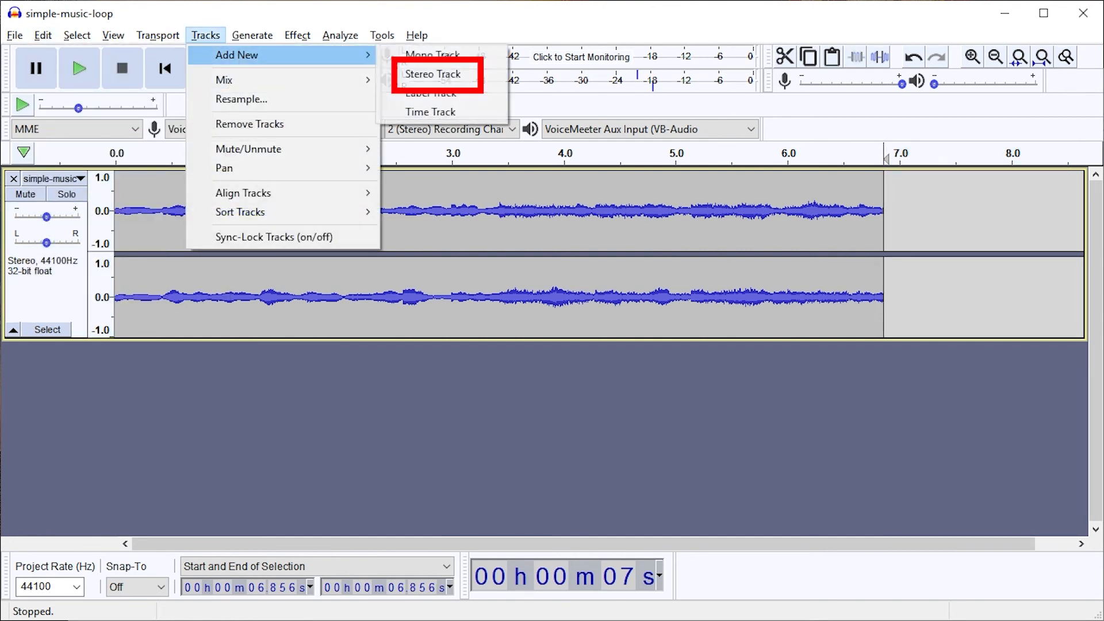
left_click(436, 75)
left_click(116, 405)
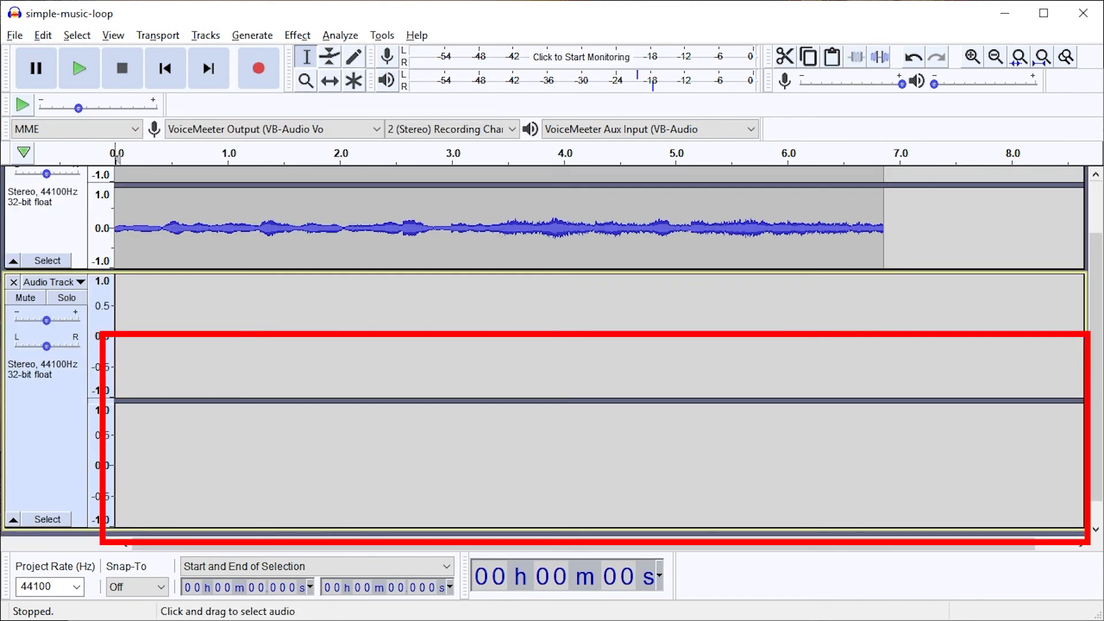
left_click(44, 35)
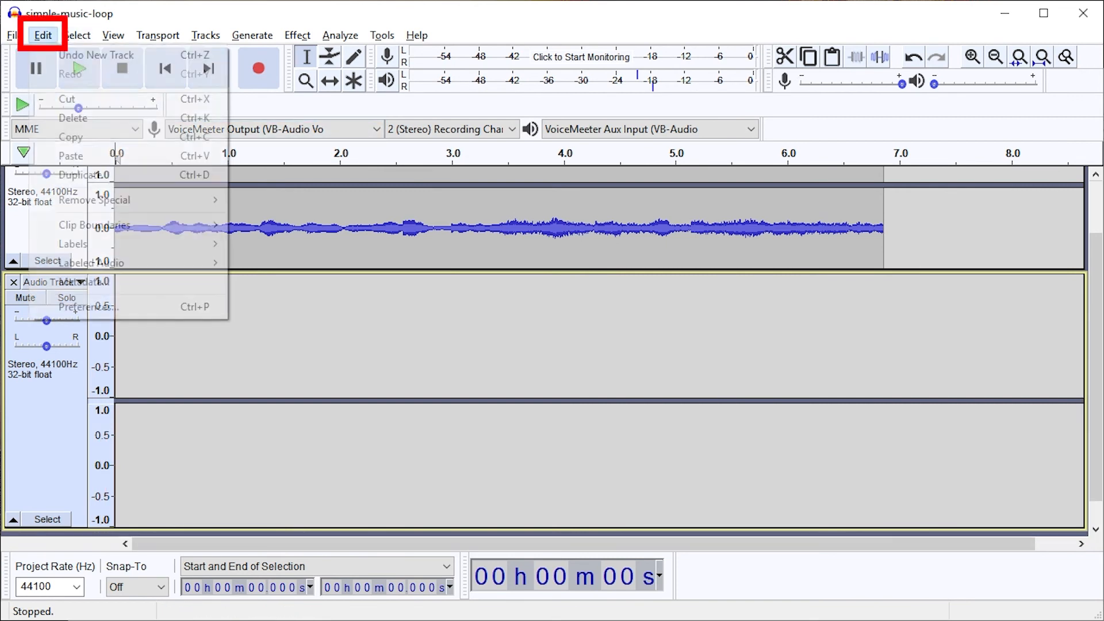
left_click(71, 155)
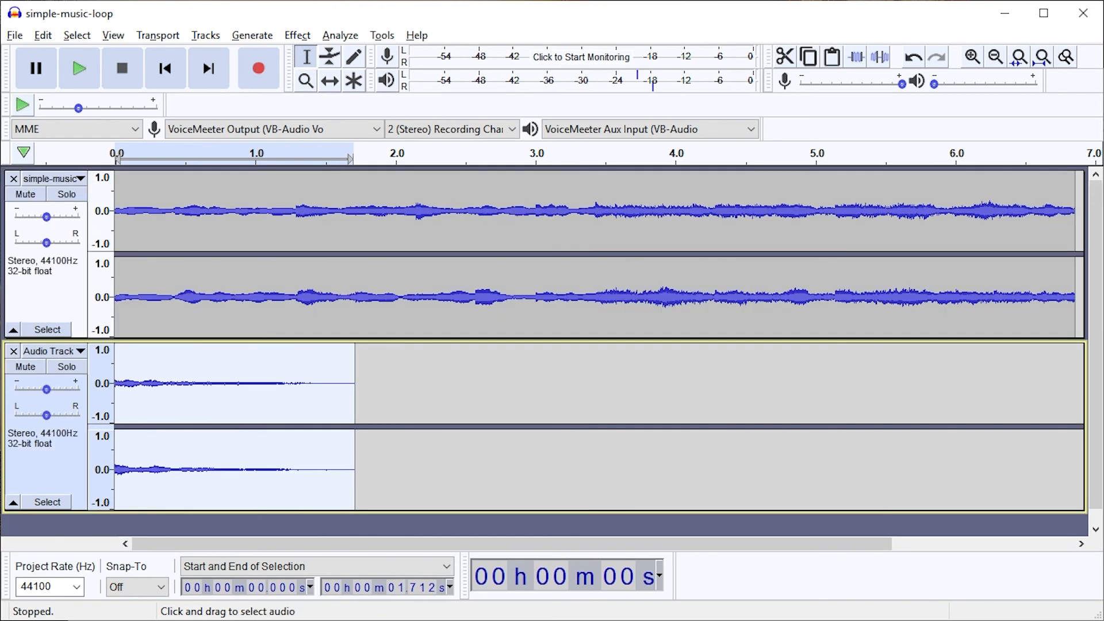
Step: Select all audio in both tracks, play it as a loop to check the join, and replay it briefly from the start
key("ctrl+a")
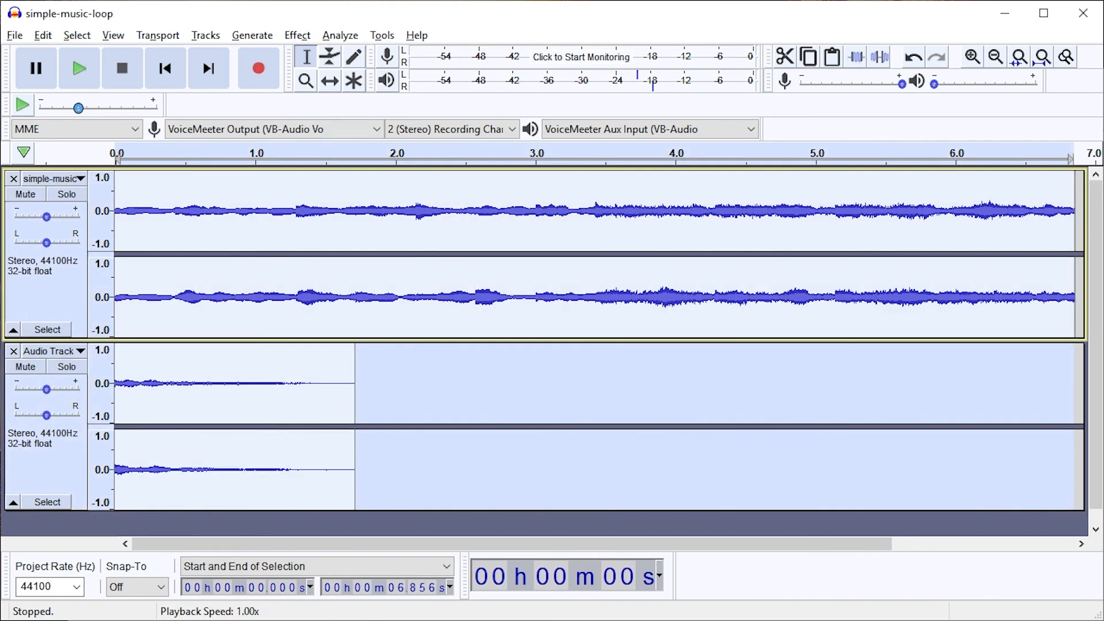
key("shift")
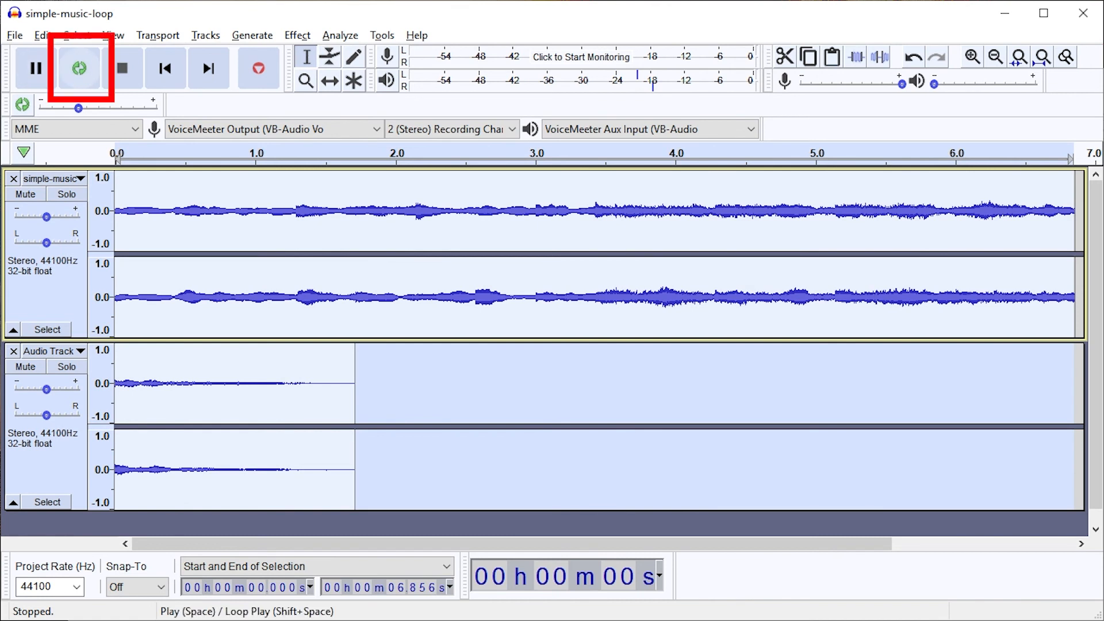
left_click(79, 68, "shift")
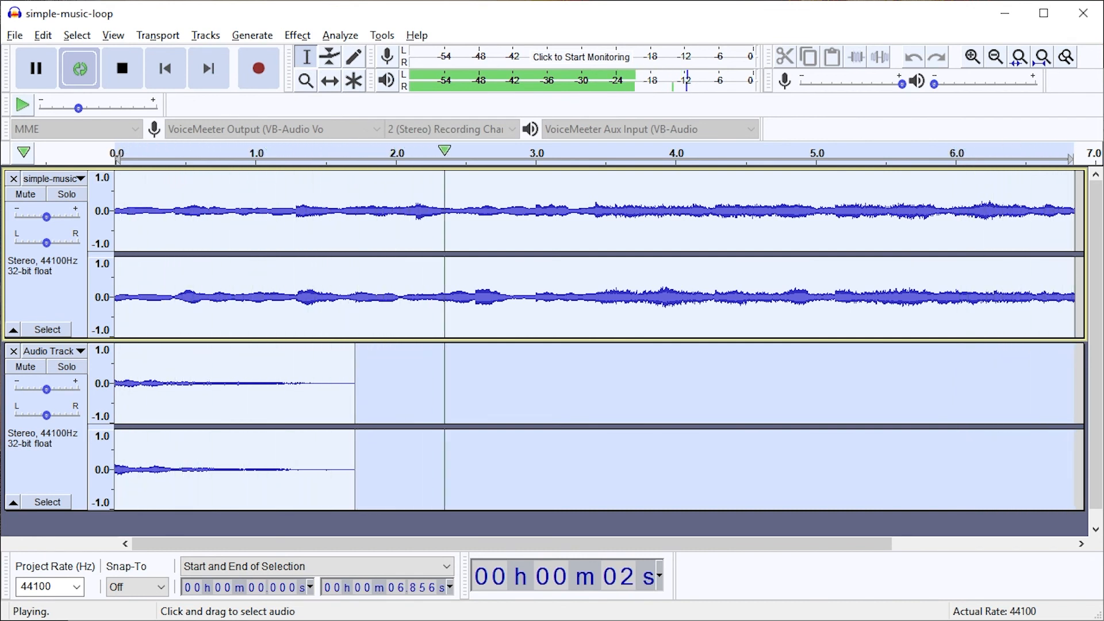
key("space")
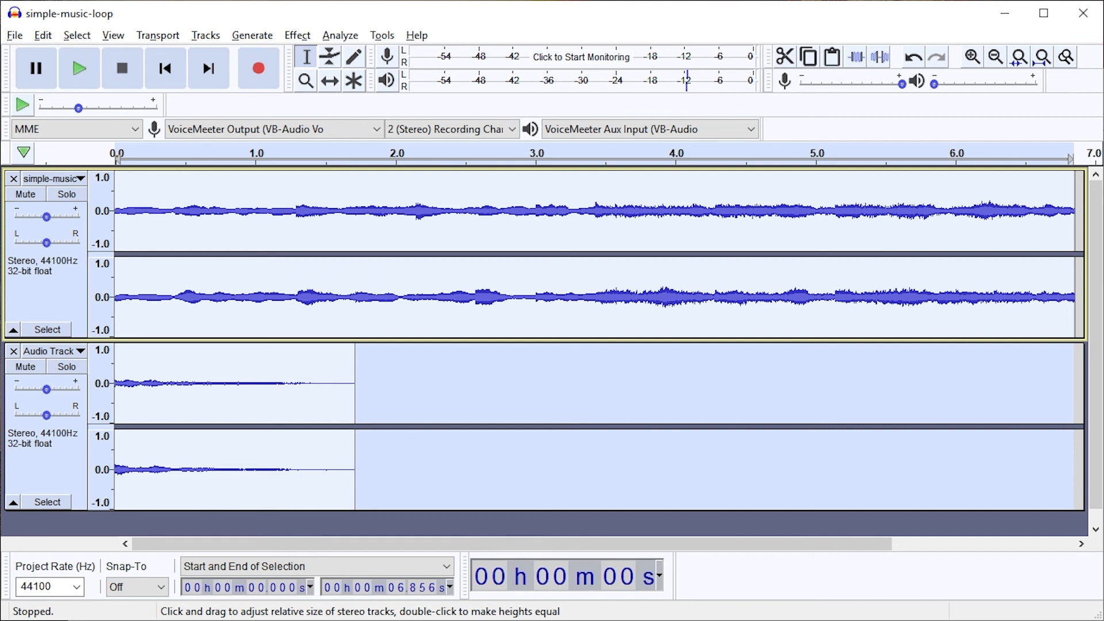
key("space")
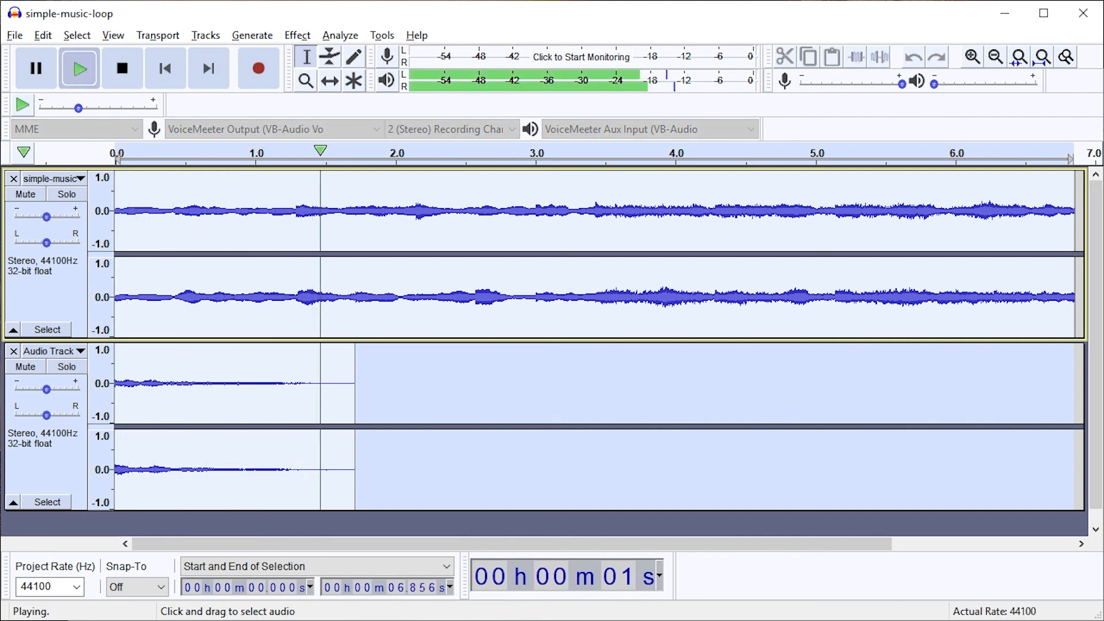
key("space")
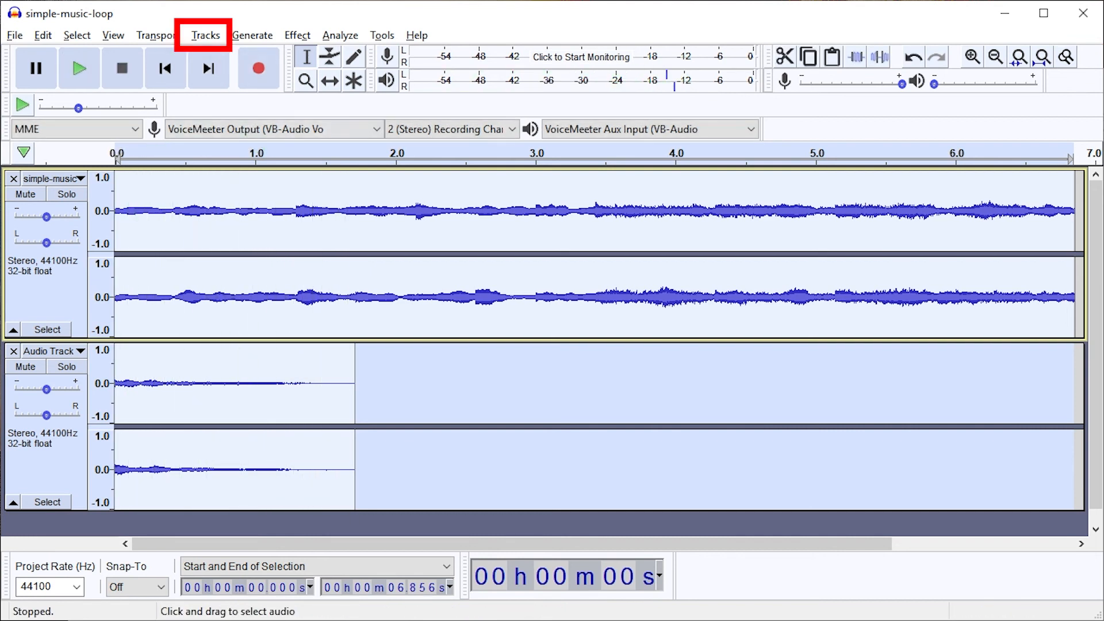
Step: Mix and render the music track and the tail track into a single stereo track
left_click(206, 35)
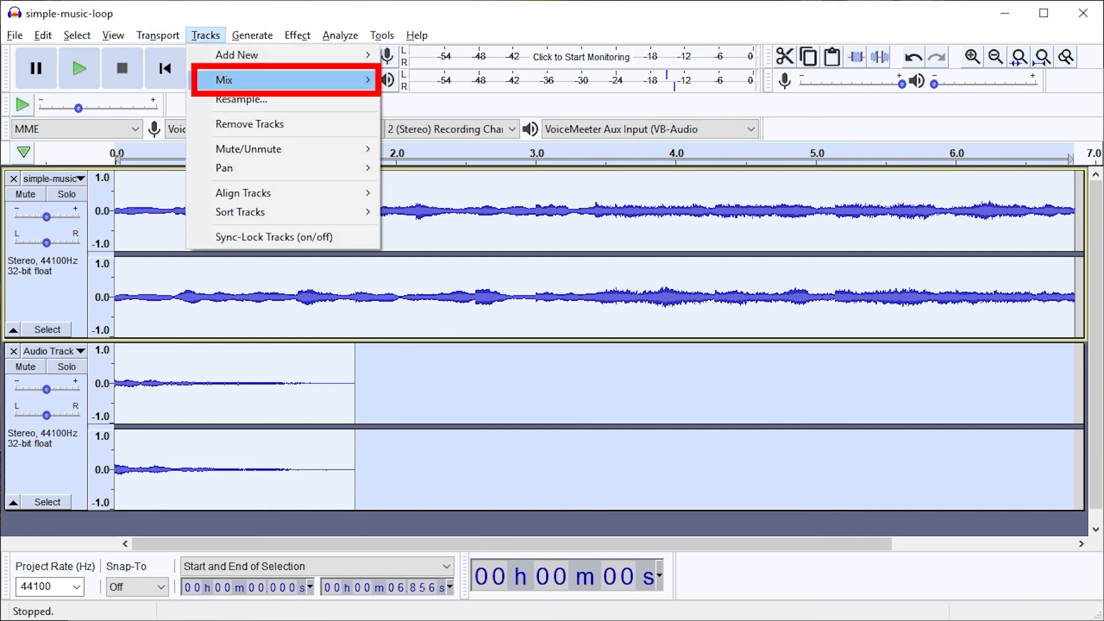
mouse_move(276, 80)
left_click(441, 99)
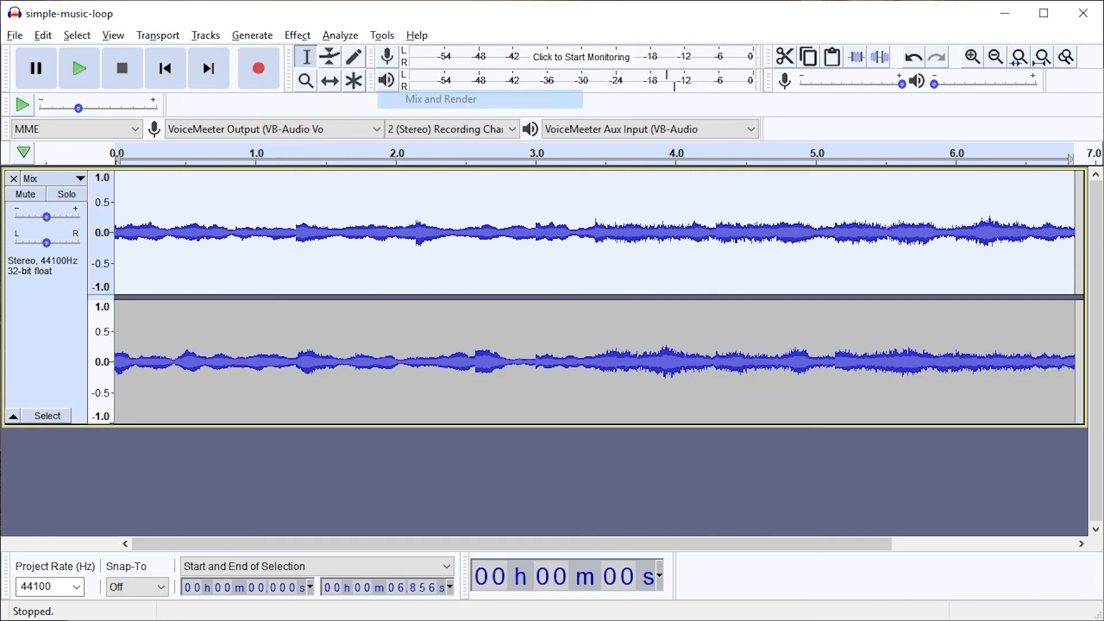
Step: Export the mixed track as a WAV file named simple-music-loop-fixed.wav with Signed 16-bit PCM encoding
left_click(18, 37)
mouse_move(90, 160)
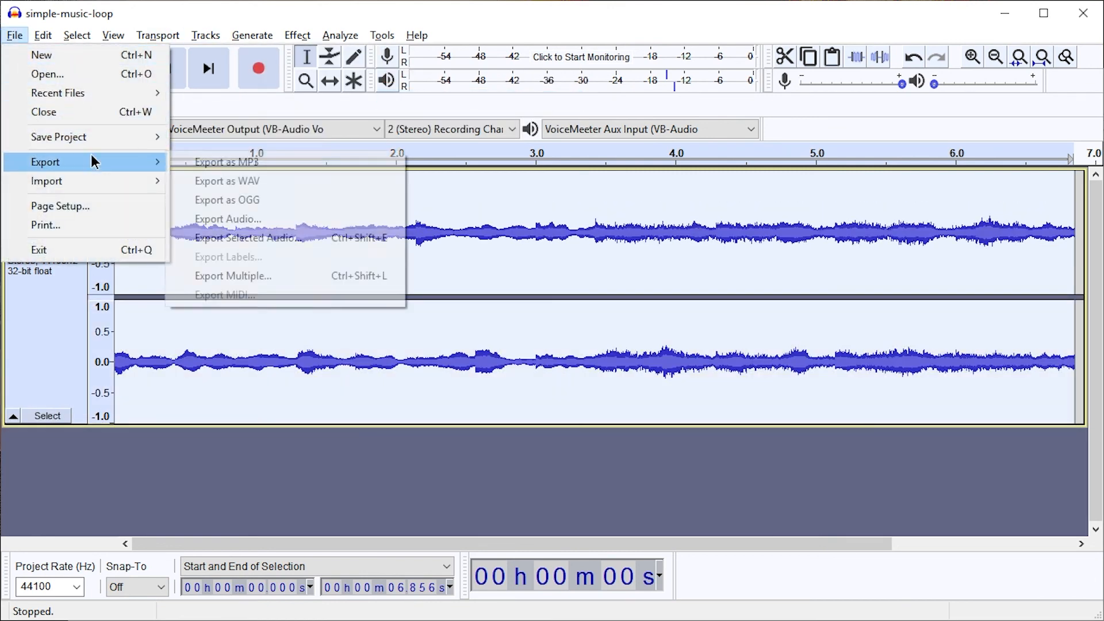
left_click(263, 180)
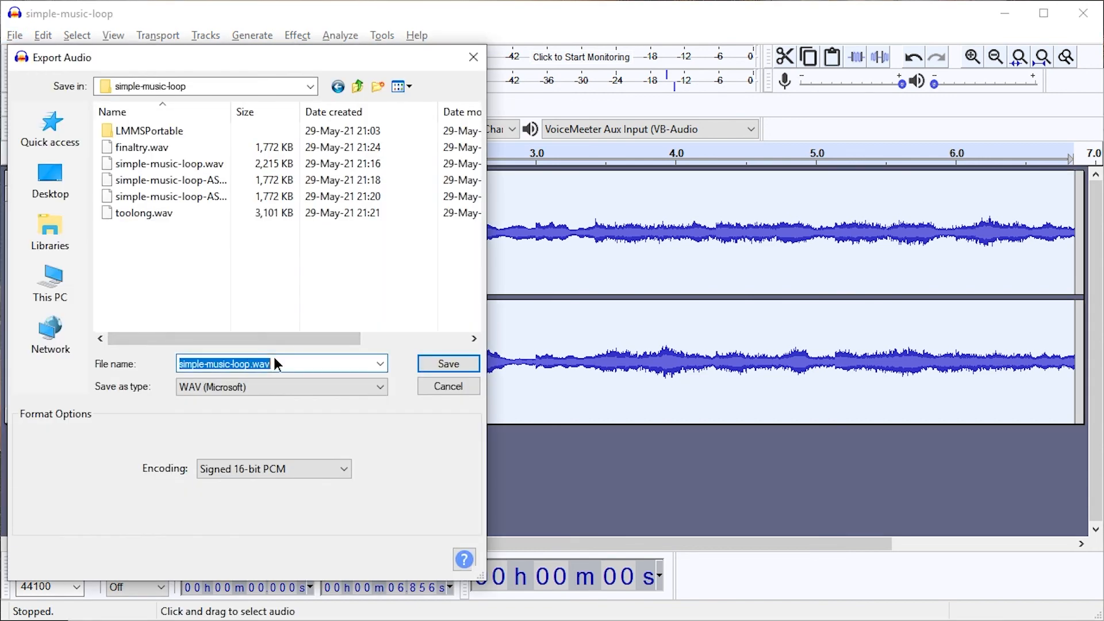
key("End")
key("Left")
key("Left")
key("Left")
key("Left")
type("-fixe")
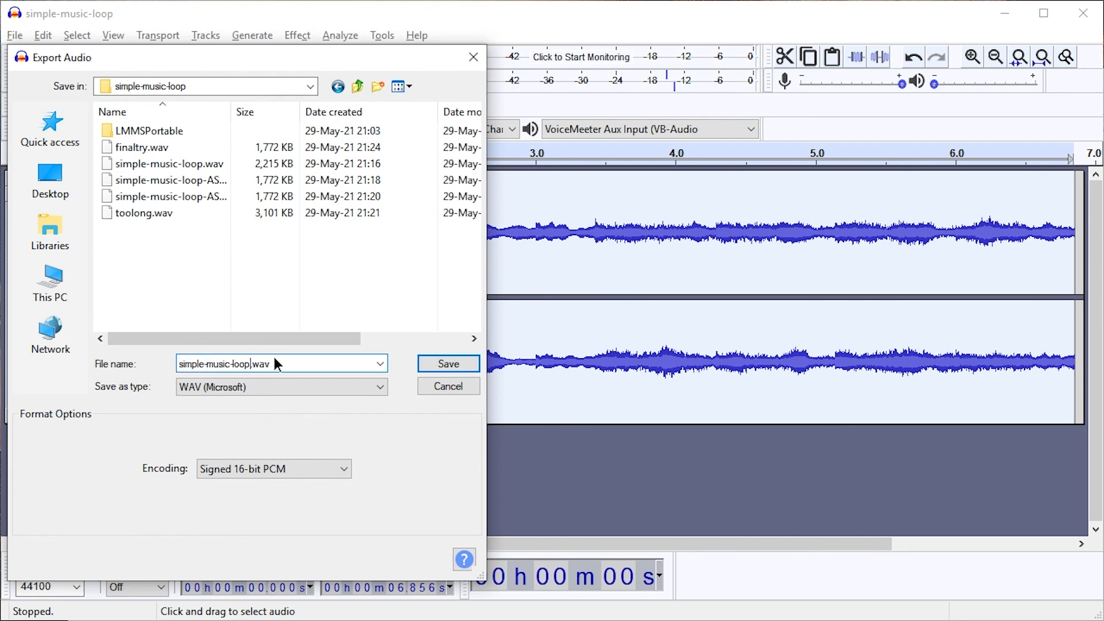
type("d")
left_click(448, 363)
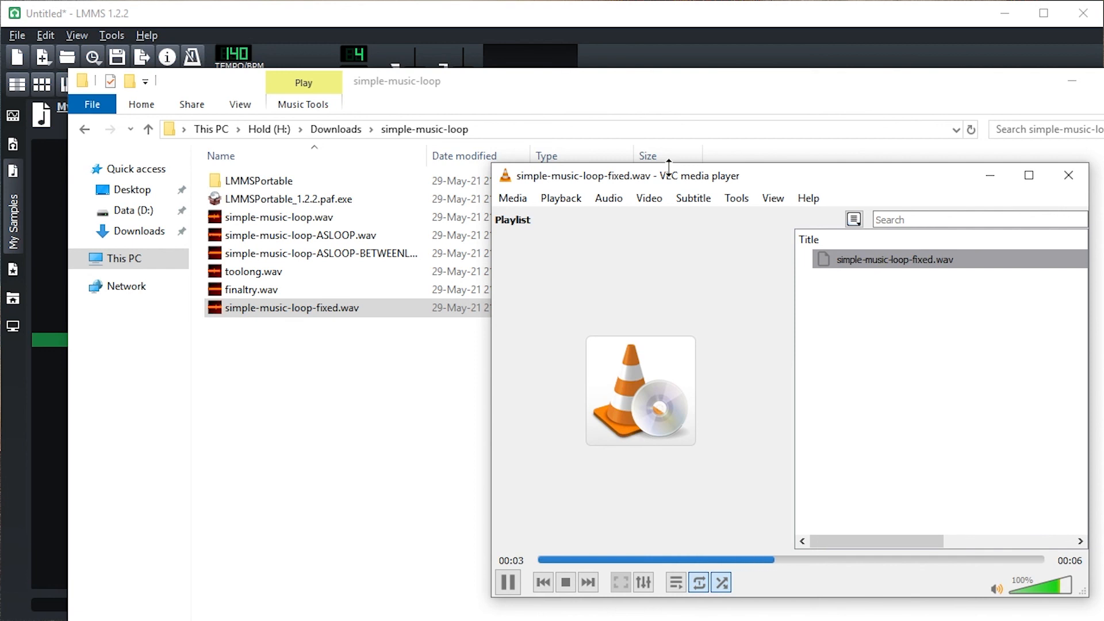
Step: Stop the VLC playback of simple-music-loop-fixed.wav, convert that file to Ogg with File Converter, and select the resulting OGG file
left_click(1068, 175)
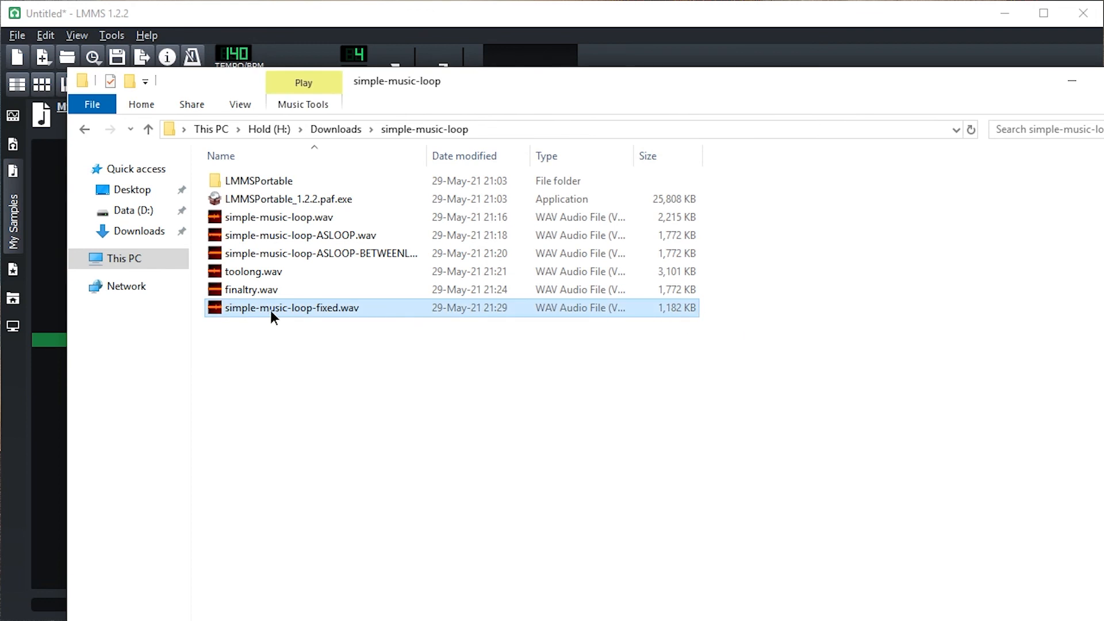
right_click(305, 308)
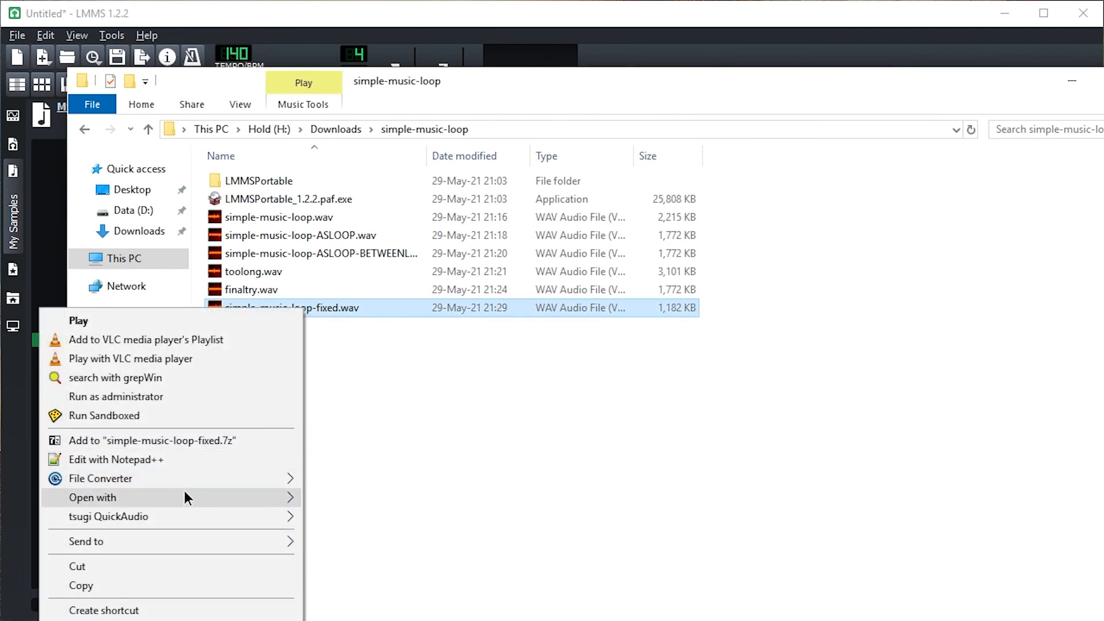
mouse_move(192, 484)
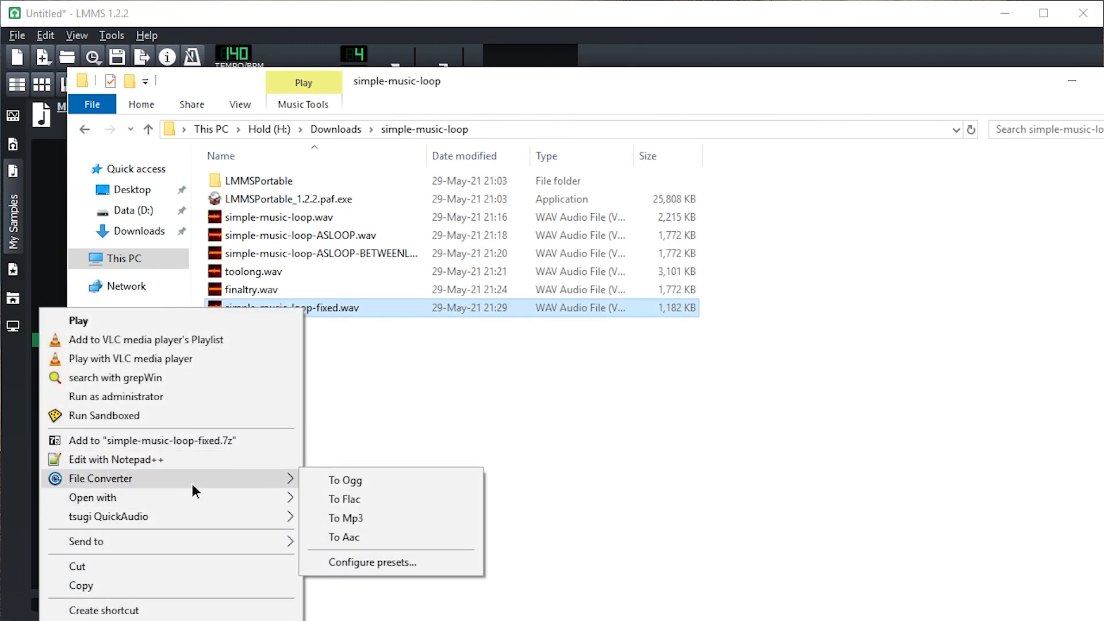
left_click(396, 485)
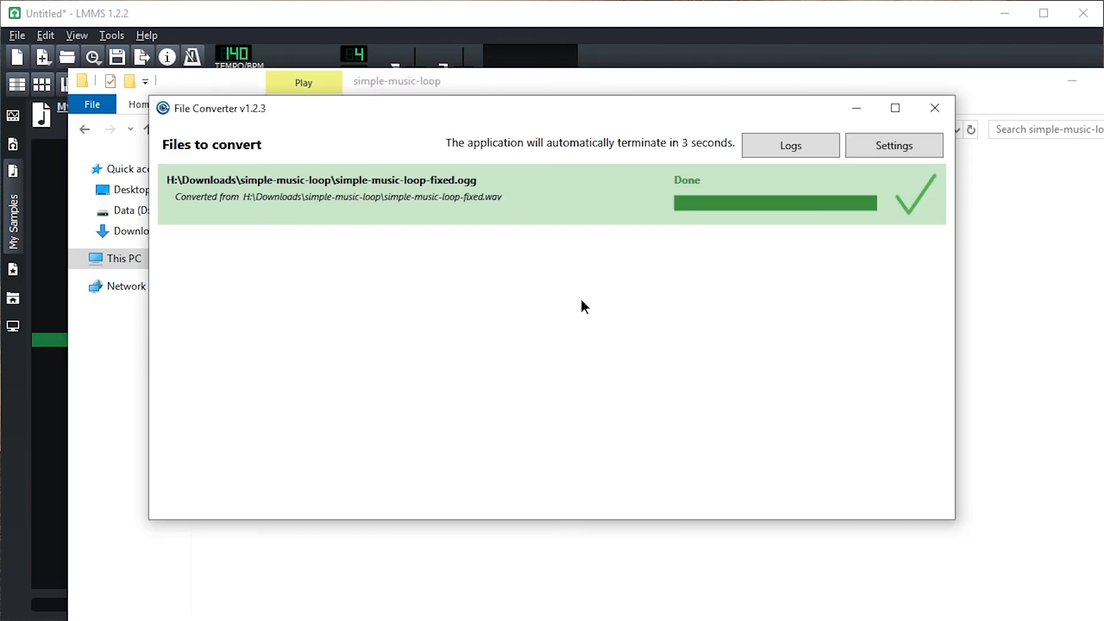
left_click(933, 109)
left_click(651, 328)
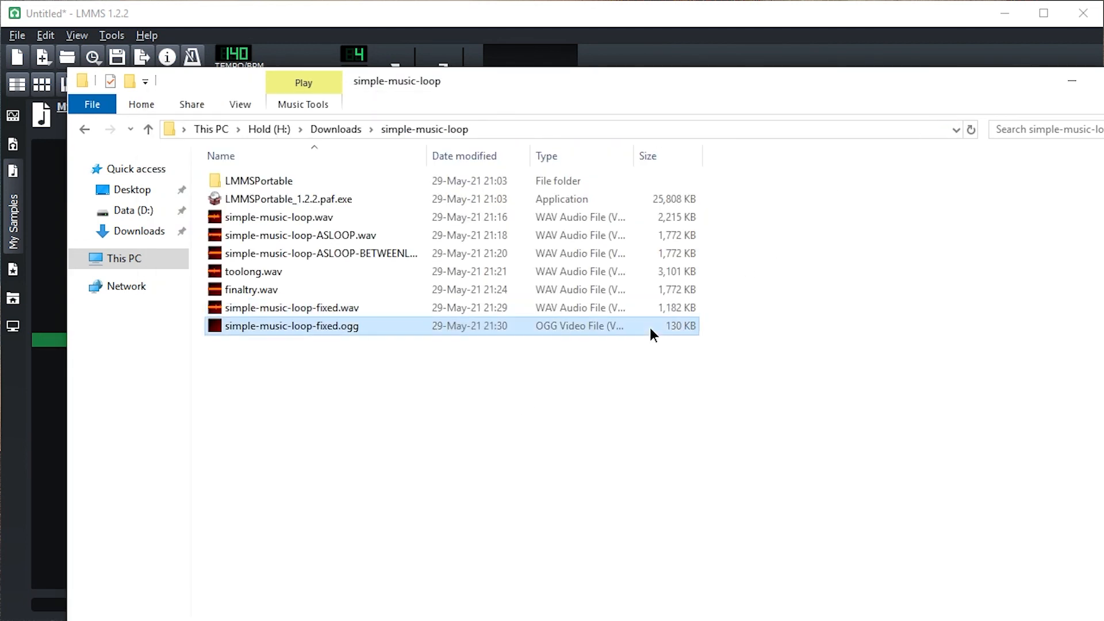
Step: Convert simple-music-loop-fixed.wav to MP3 with File Converter and select the resulting MP3 file to check its size
right_click(353, 315)
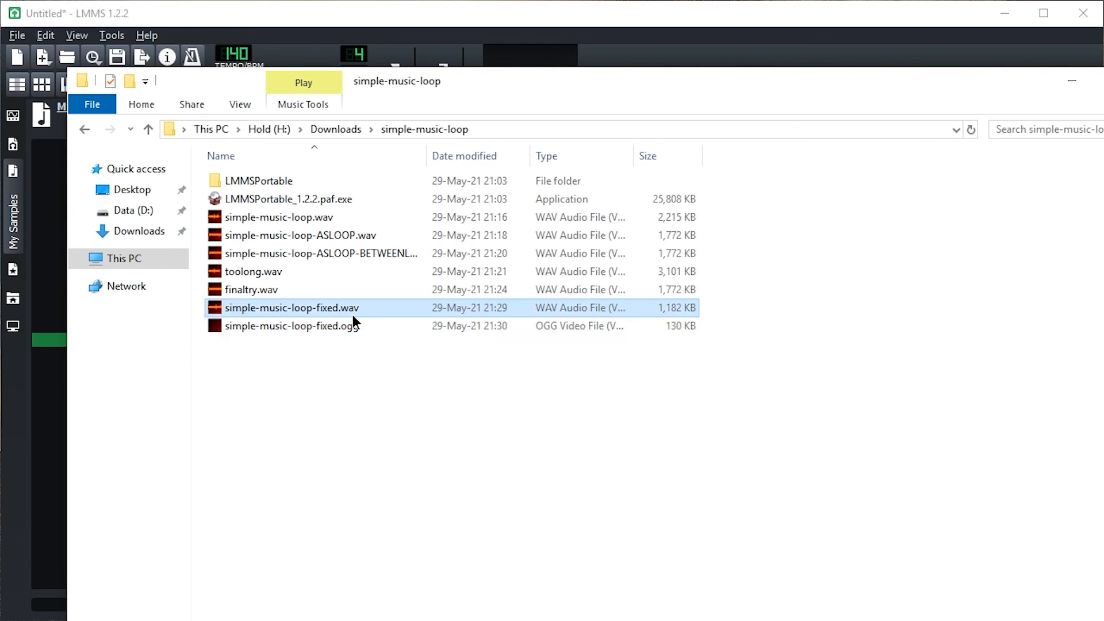
mouse_move(254, 488)
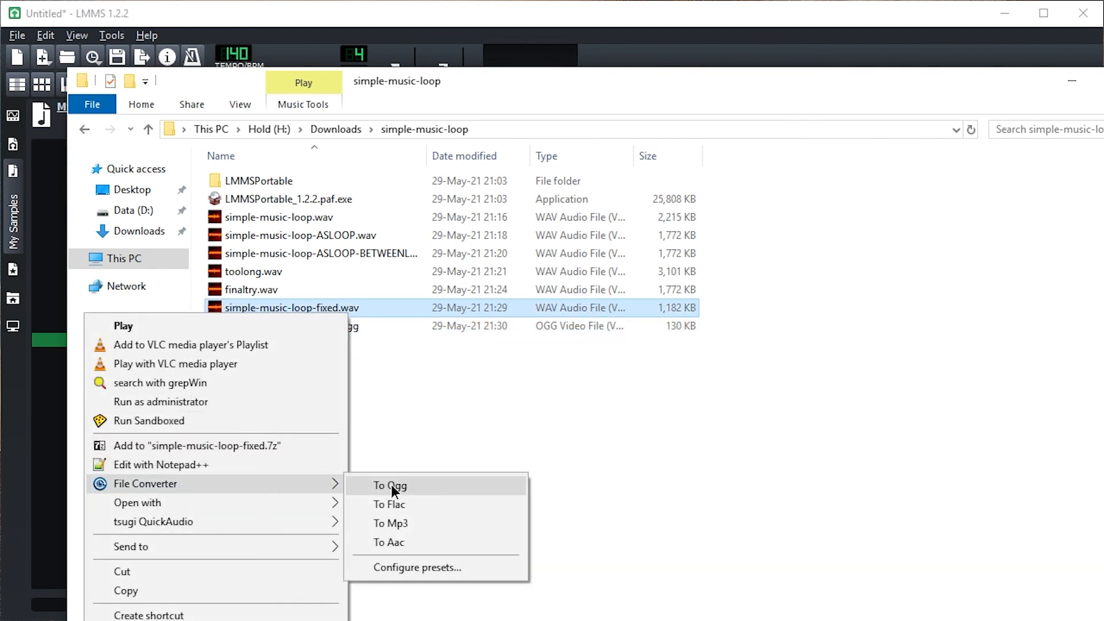
left_click(419, 521)
left_click(933, 109)
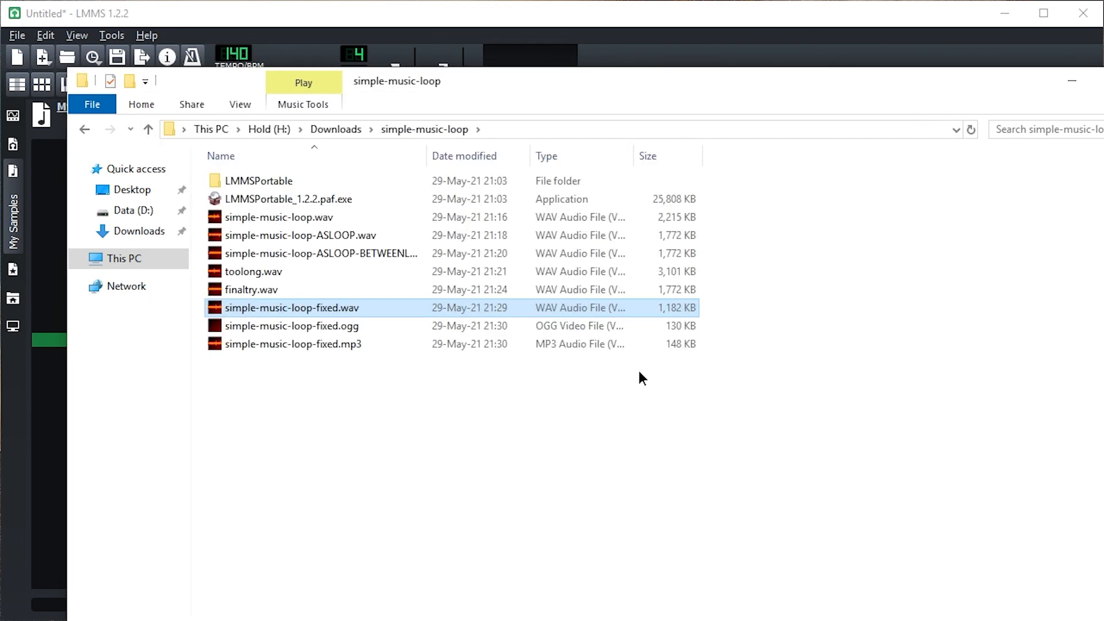
left_click(647, 344)
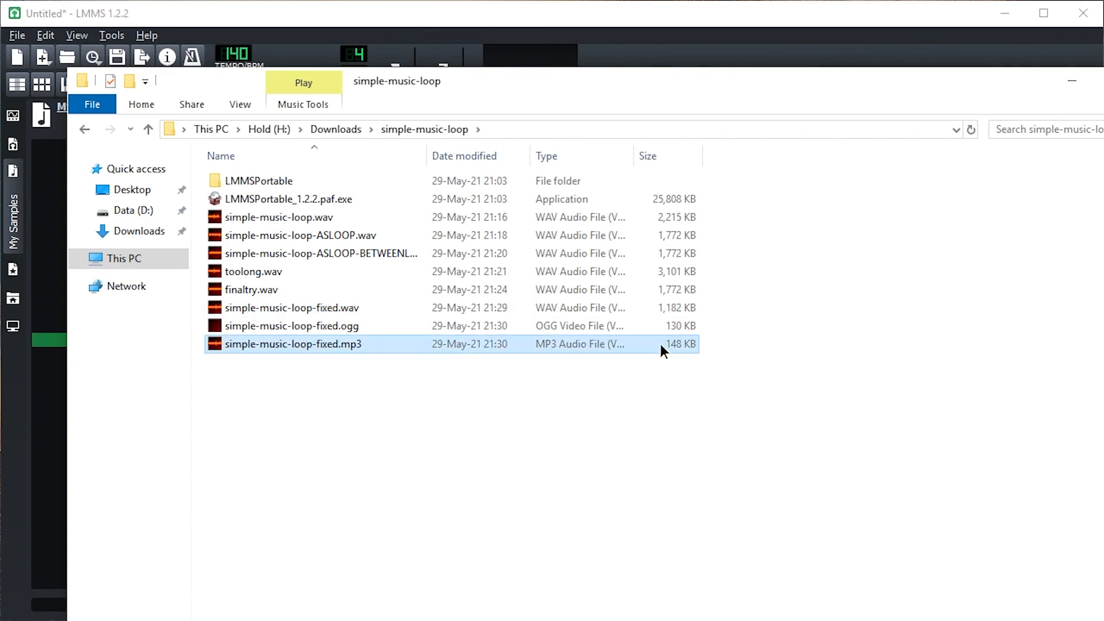